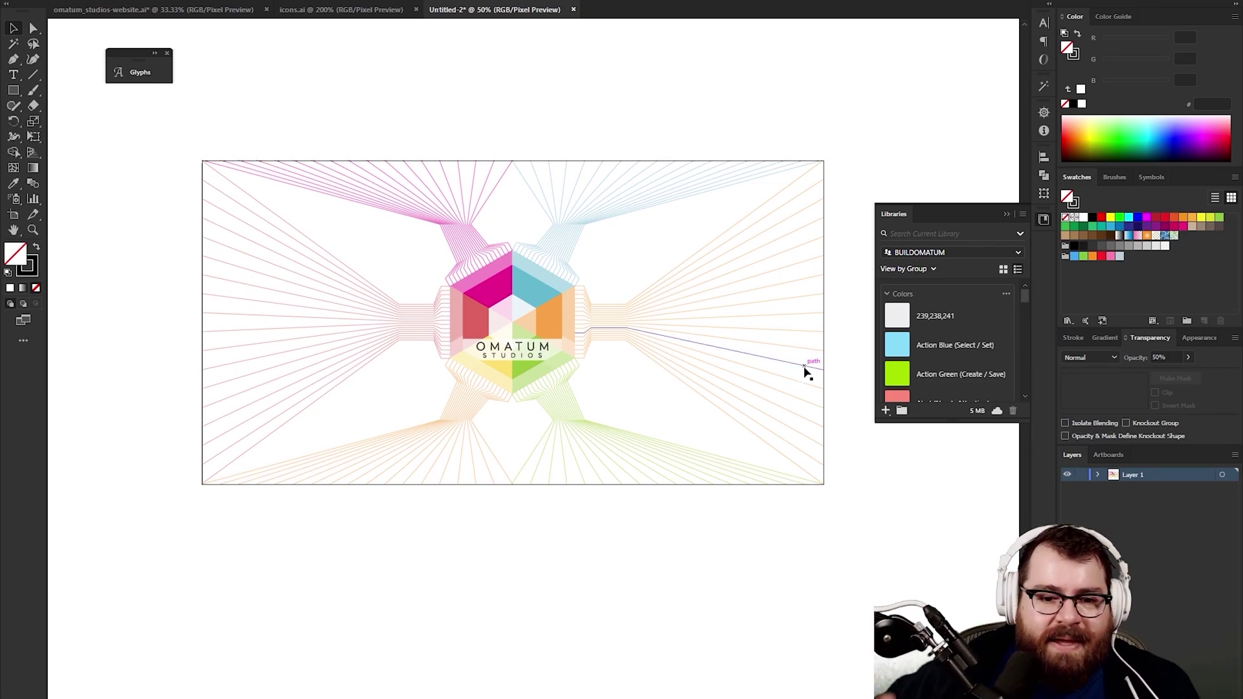
# Step: Expand Layer 1 and move the logo group right, then undo so it stays put
pyautogui.click(1098, 475)
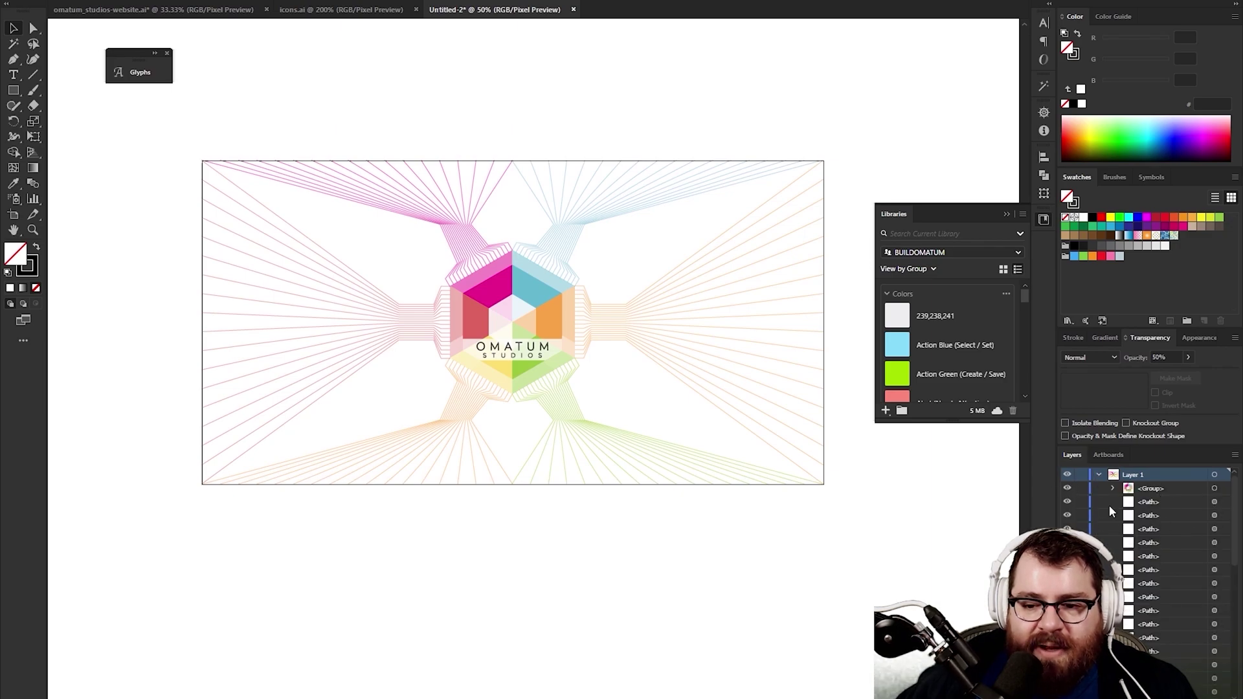
pyautogui.click(550, 305)
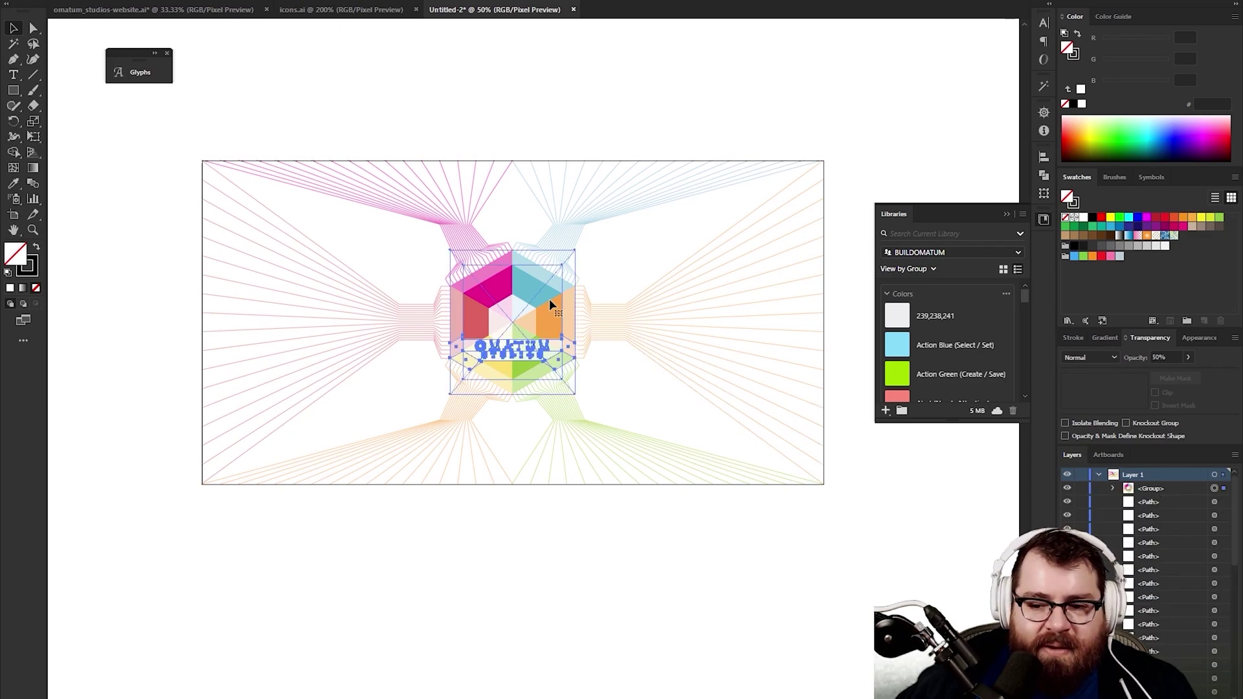
pyautogui.moveTo(551, 304); pyautogui.dragTo(733, 309)
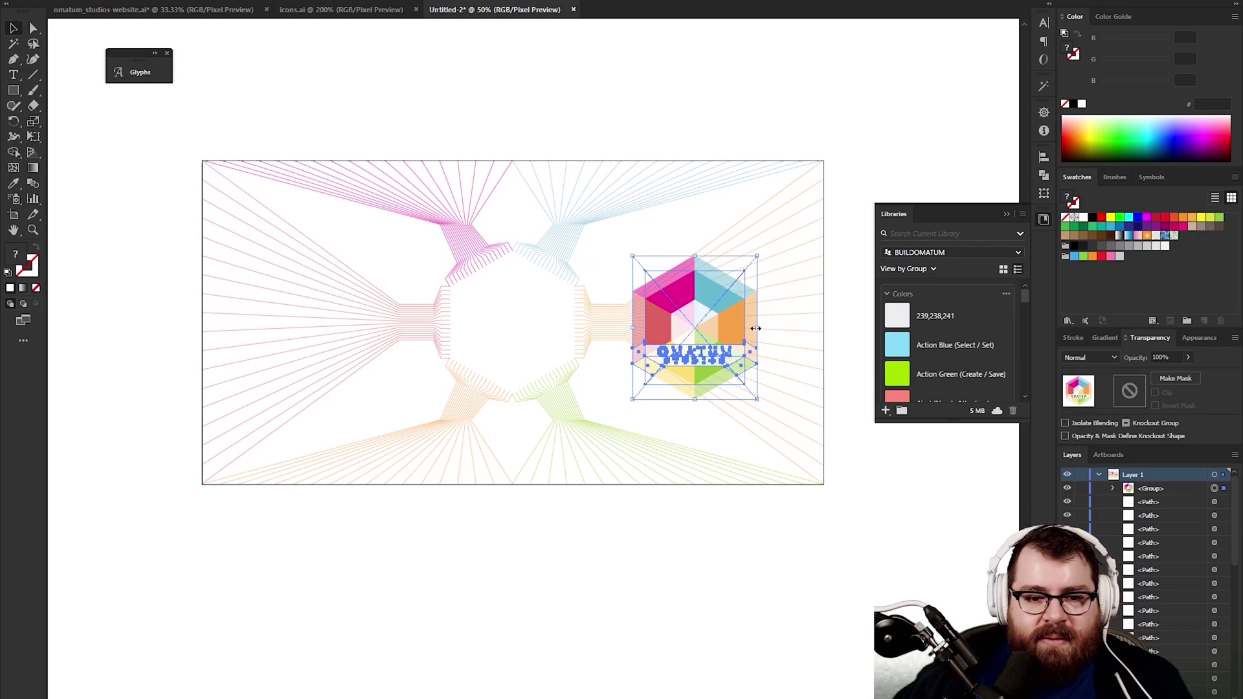
pyautogui.hotkey('ctrl', 'z')
# Step: Zoom in on the central hex logo
pyautogui.click(848, 139)
pyautogui.press('z')
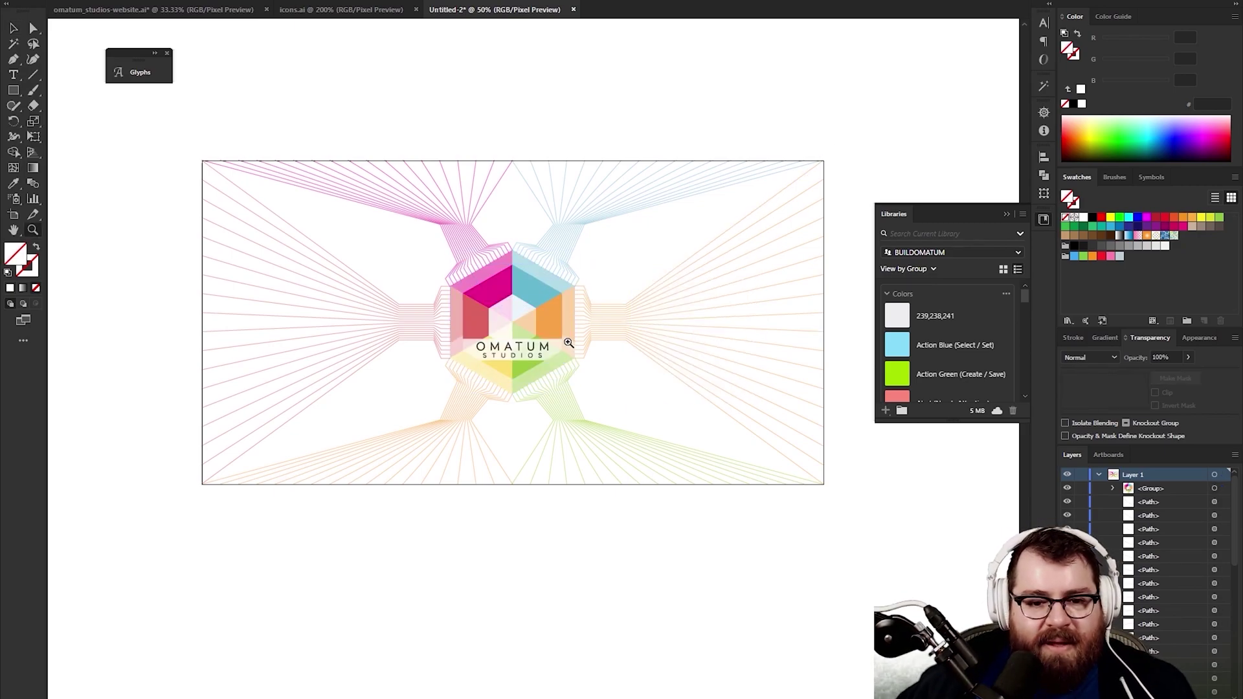
pyautogui.click(569, 343)
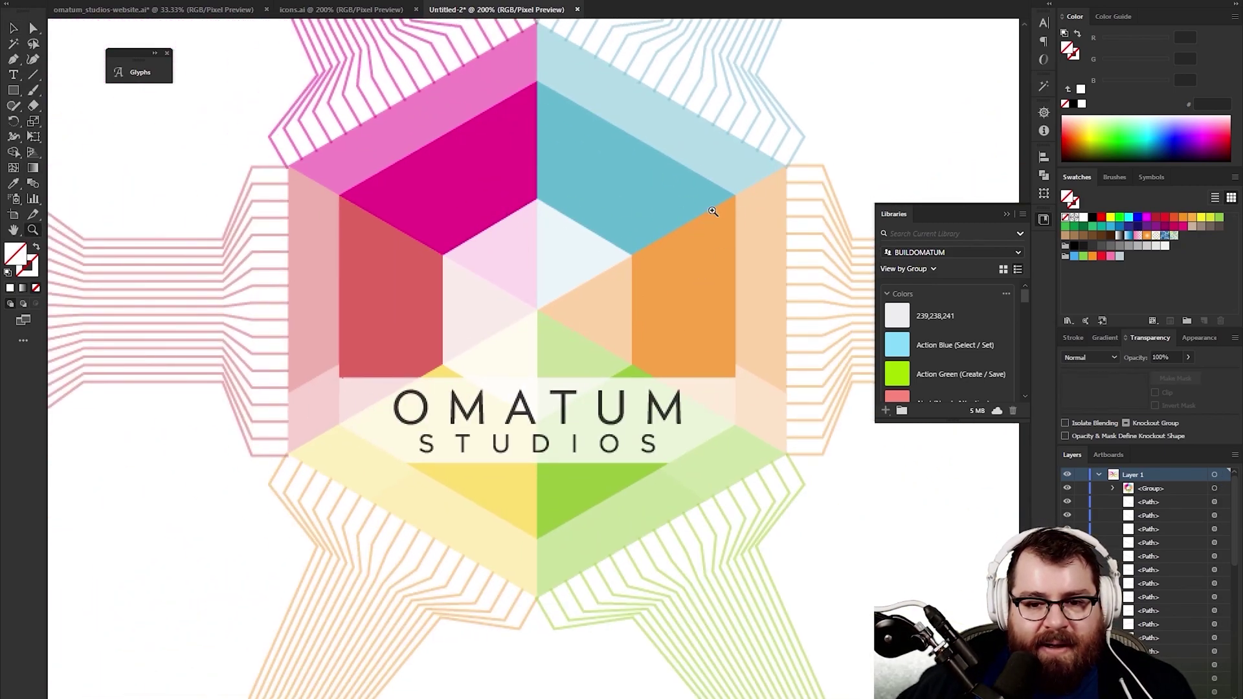
# Step: Rename the logo's <Group> layer to hex_logo, correcting a typo along the way
pyautogui.doubleClick(1150, 489)
pyautogui.write('hjex')
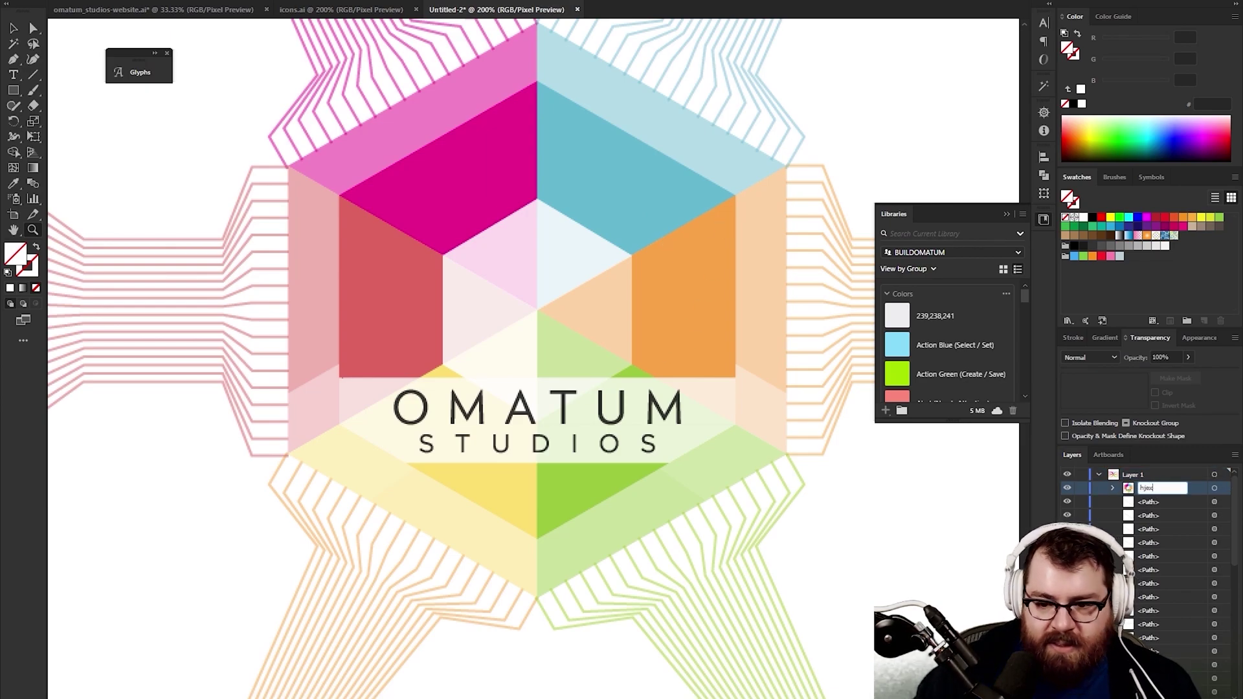
pyautogui.press('BackSpace')
pyautogui.press('BackSpace')
pyautogui.press('BackSpace')
pyautogui.write('ex')
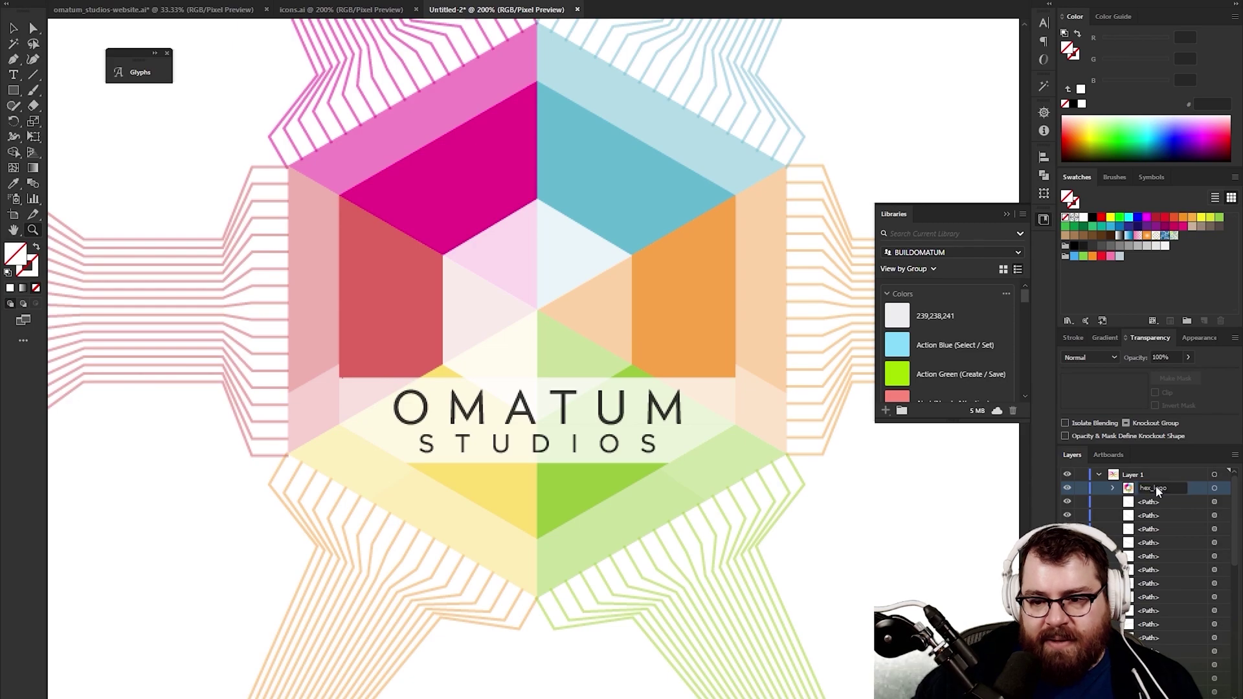
pyautogui.write('_logo')
pyautogui.press('Return')
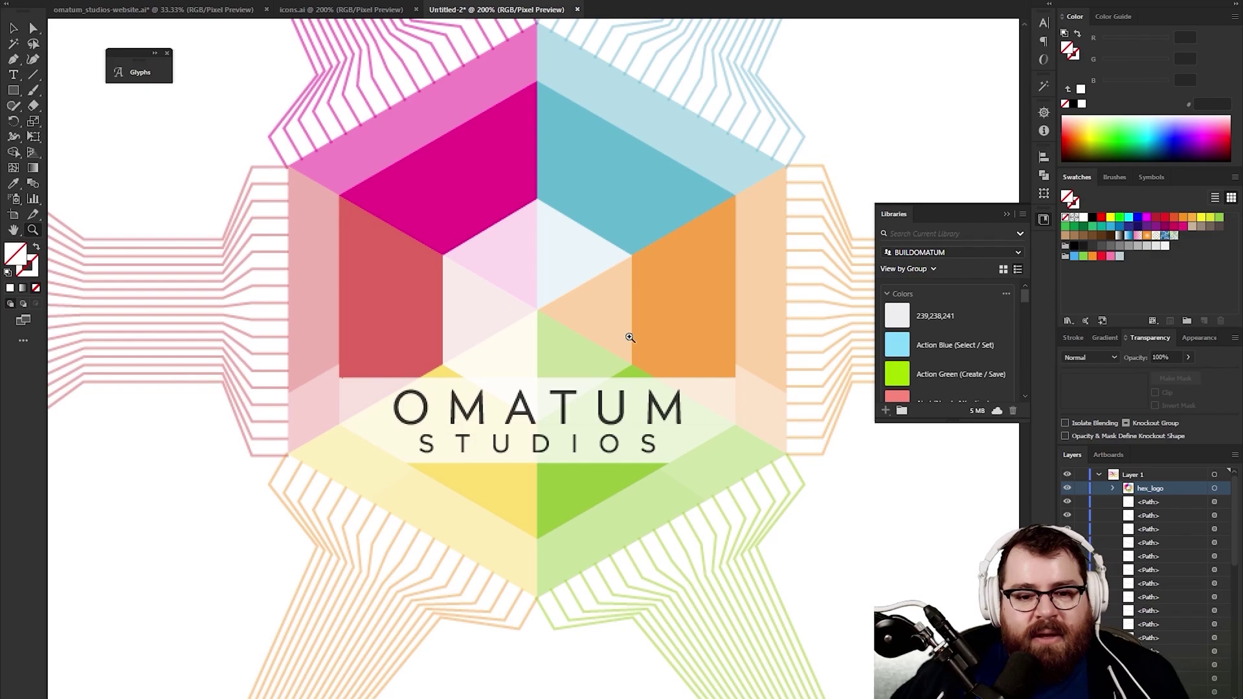
pyautogui.press('v')
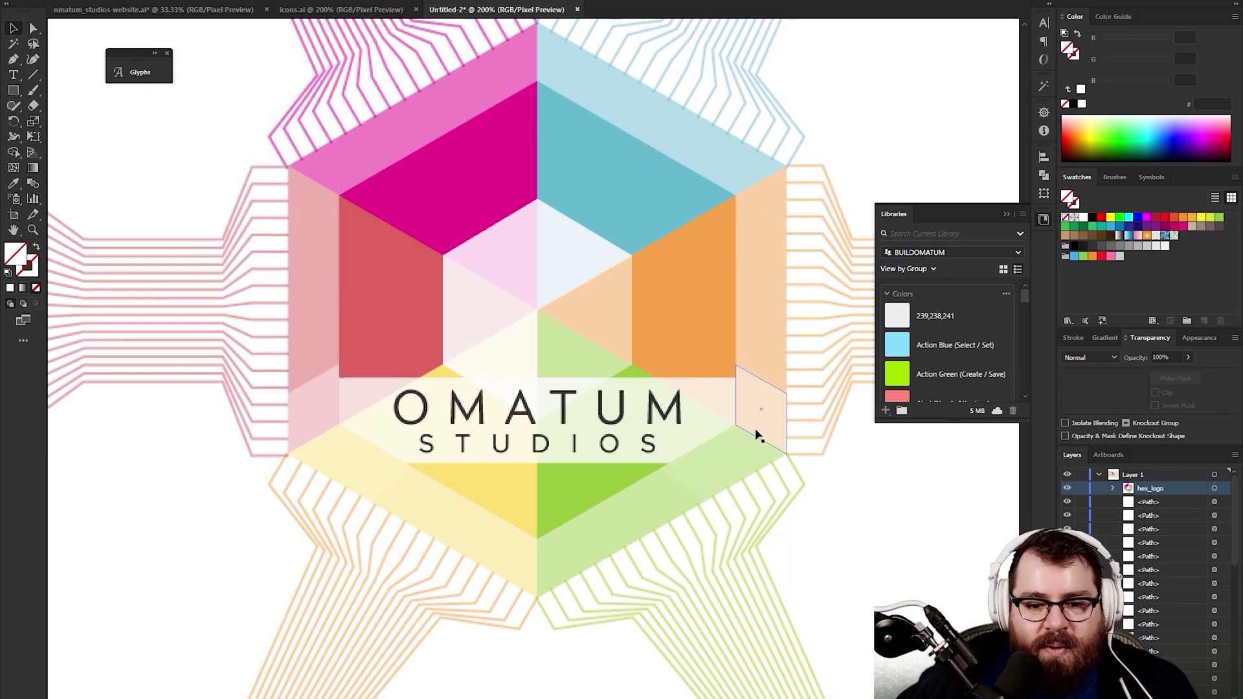
pyautogui.click(702, 270)
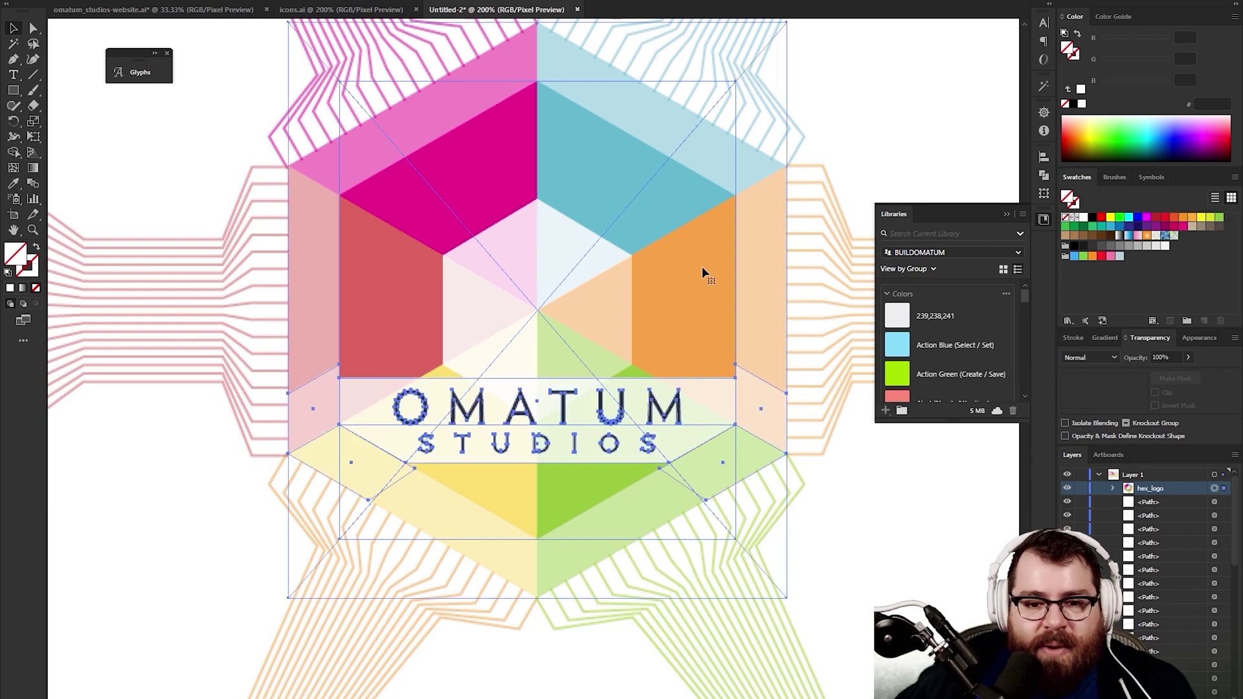
pyautogui.doubleClick(702, 266)
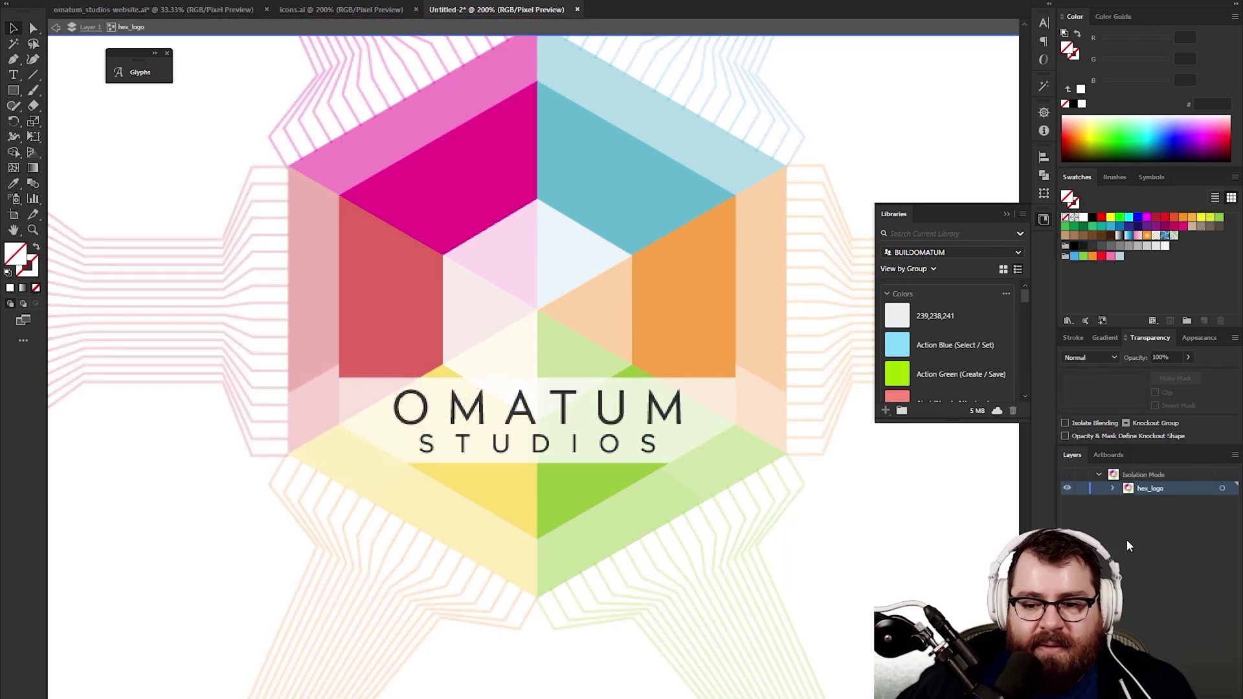
pyautogui.click(1111, 488)
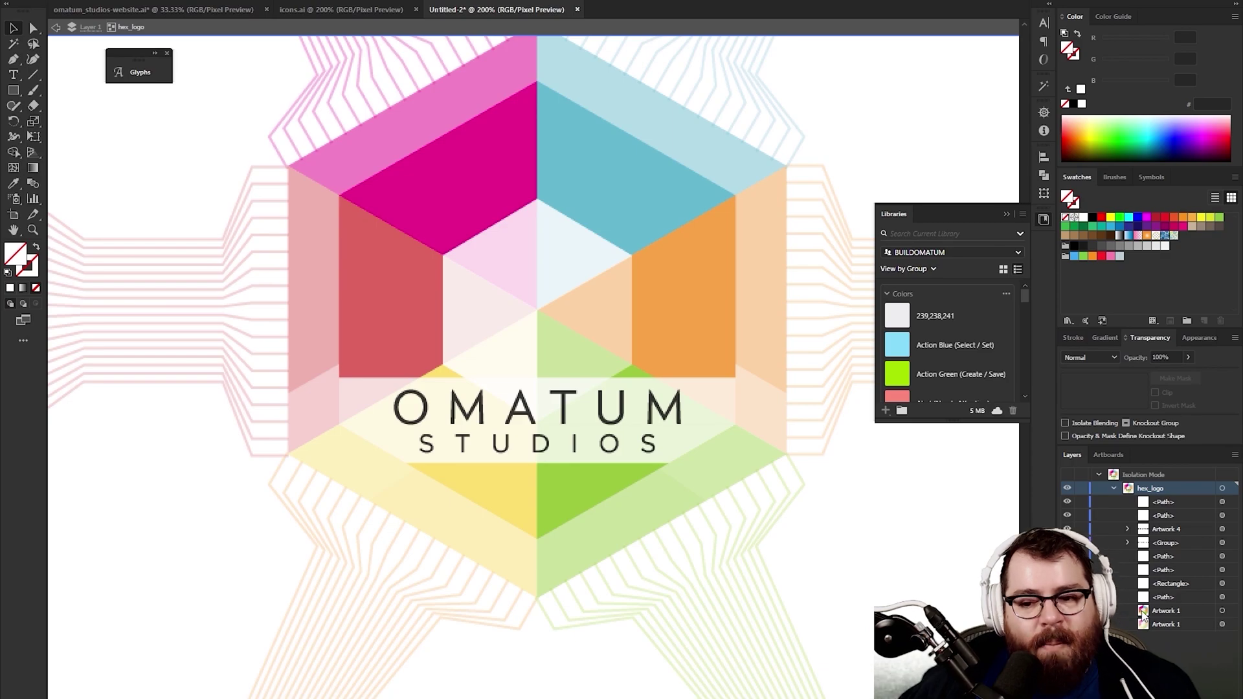
pyautogui.click(1119, 477)
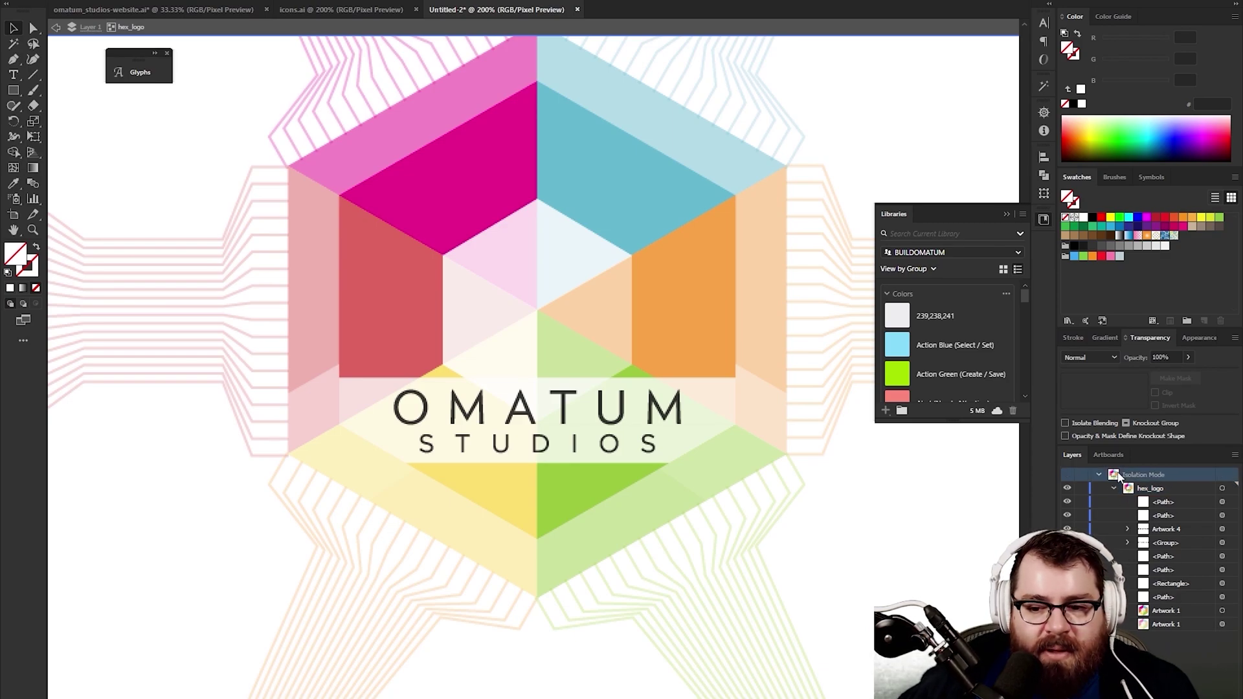
pyautogui.doubleClick(857, 92)
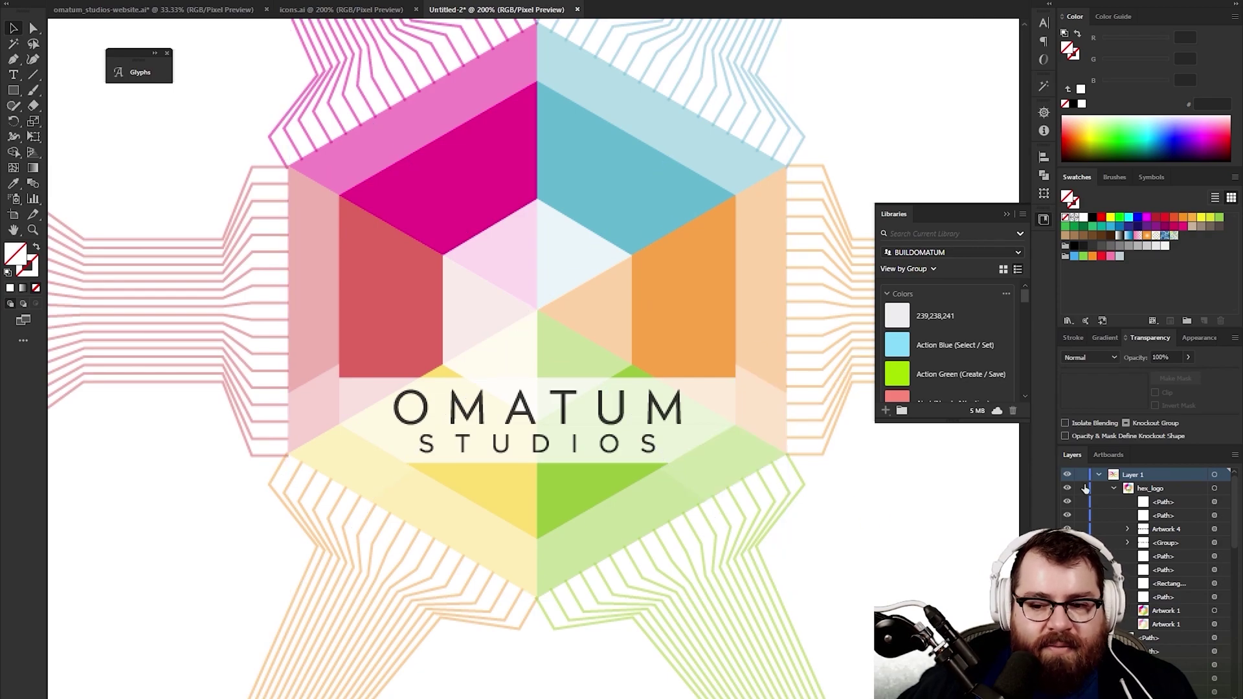
pyautogui.click(1114, 485)
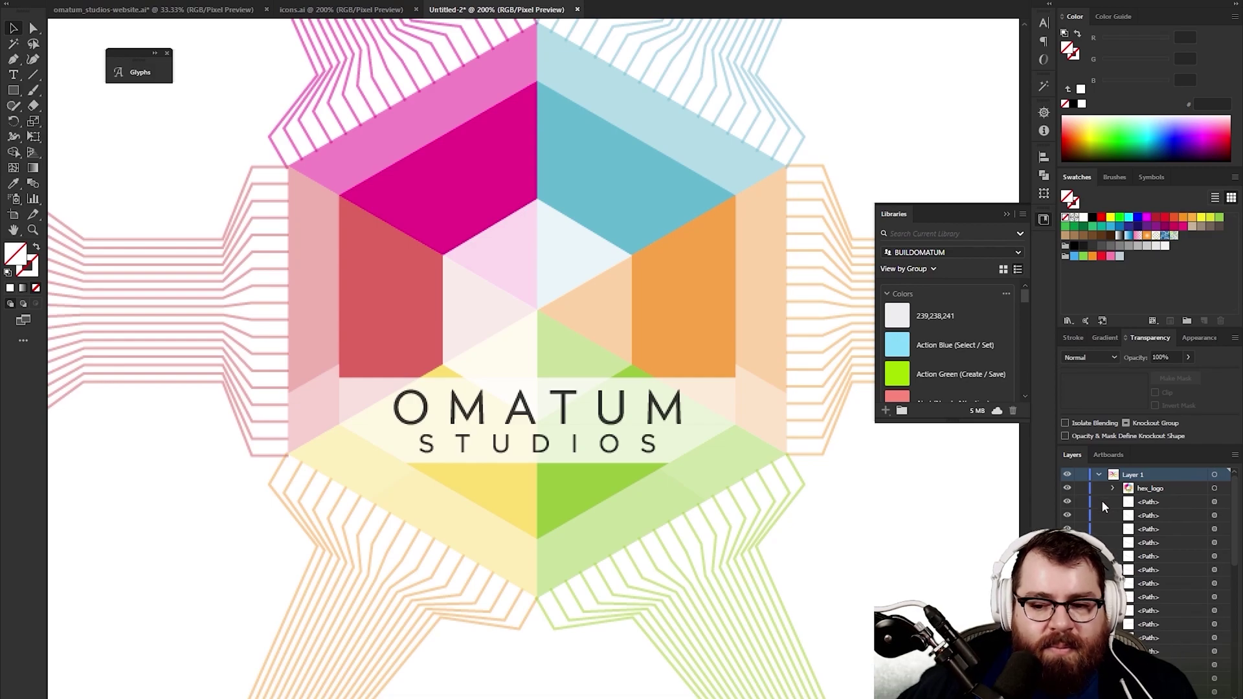
# Step: Select the hex_logo group and the right-hand line burst, setting the lines to 50% opacity
pyautogui.scroll(-5, 498, 350)
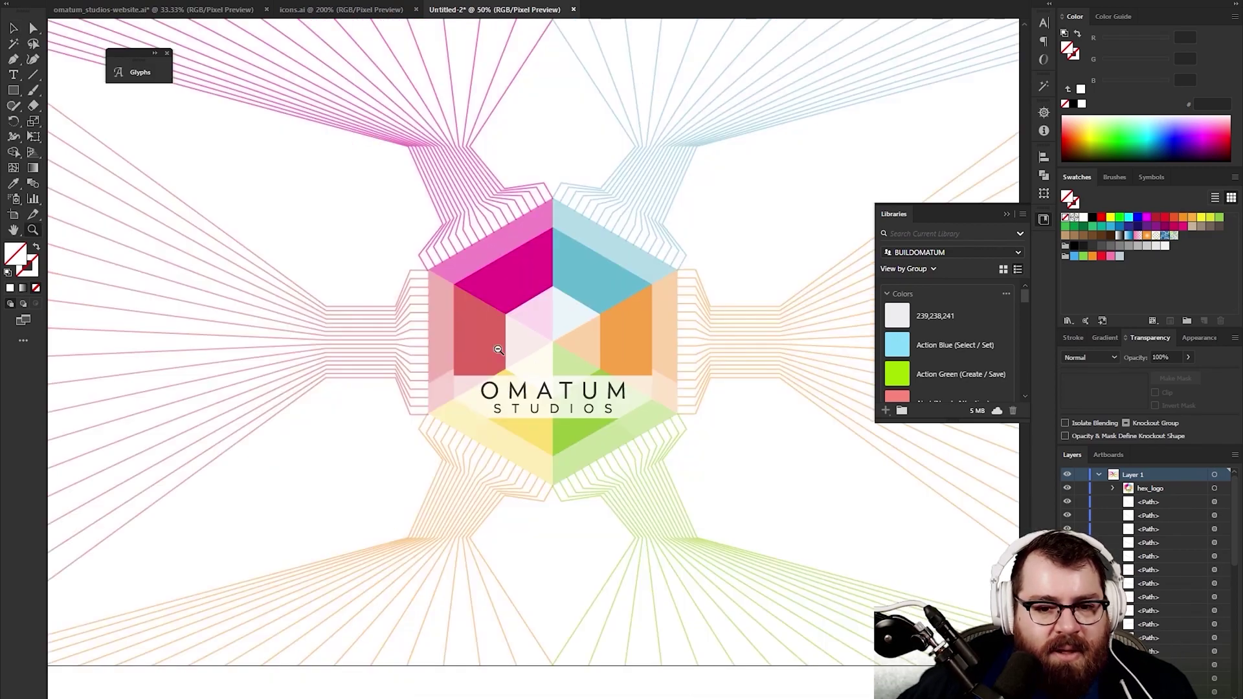
pyautogui.scroll(1, 673, 408)
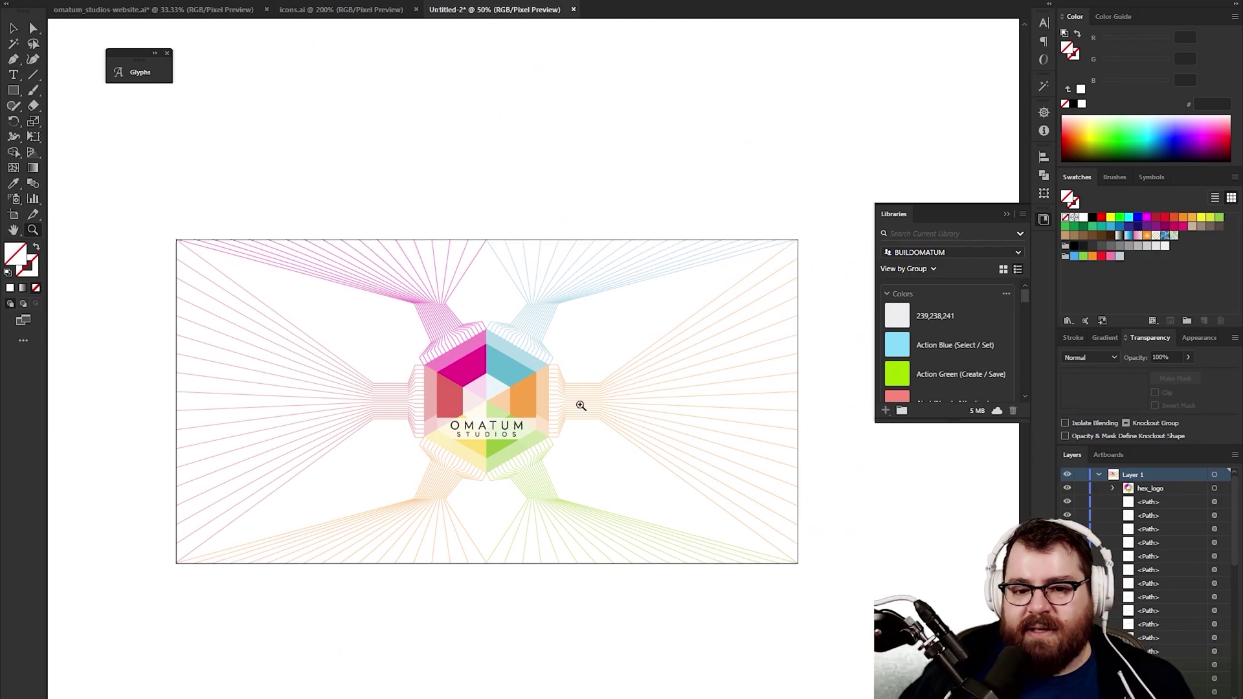
pyautogui.click(521, 399)
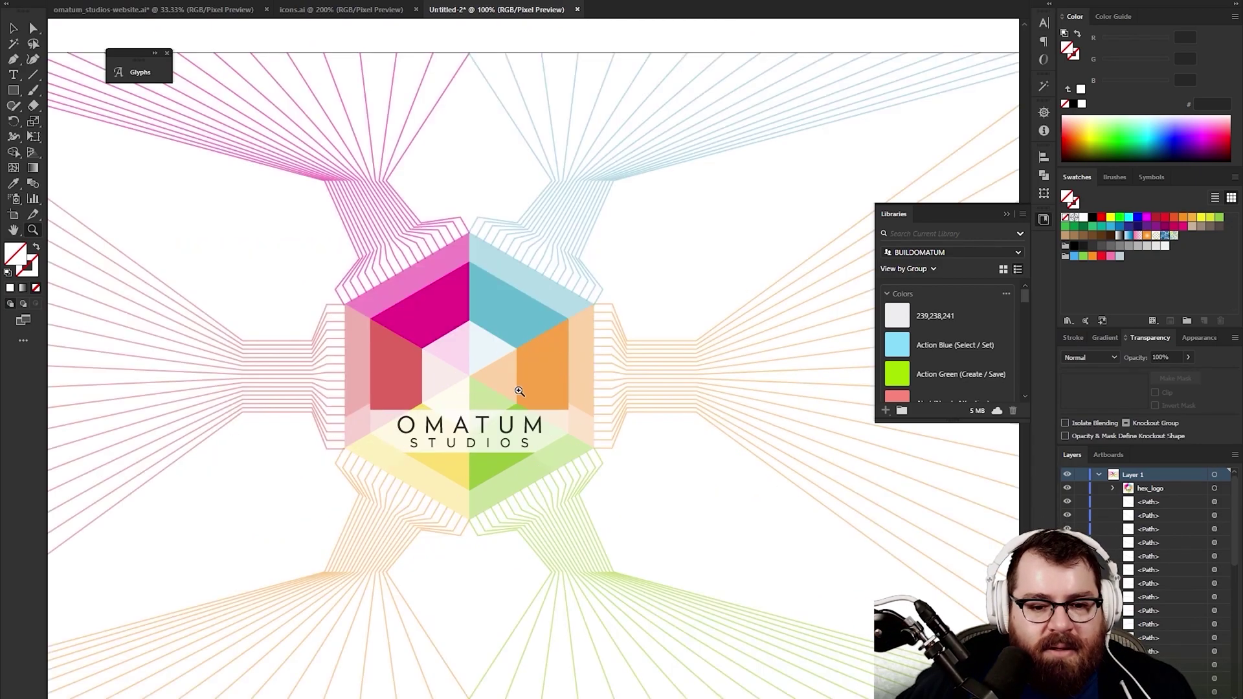
pyautogui.press('v')
pyautogui.click(576, 354)
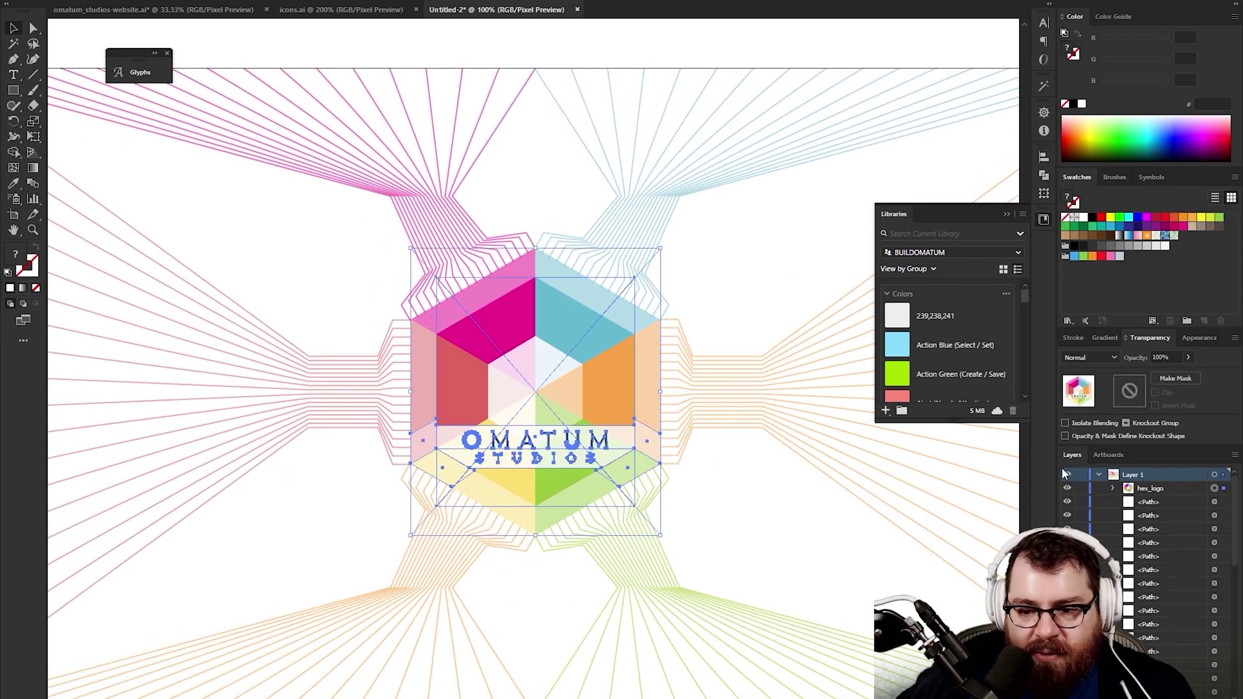
pyautogui.hscroll(5, 708, 401)
pyautogui.moveTo(480, 246)
pyautogui.mouseDown()
pyautogui.moveTo(518, 522)
pyautogui.moveTo(558, 454)
pyautogui.mouseUp()
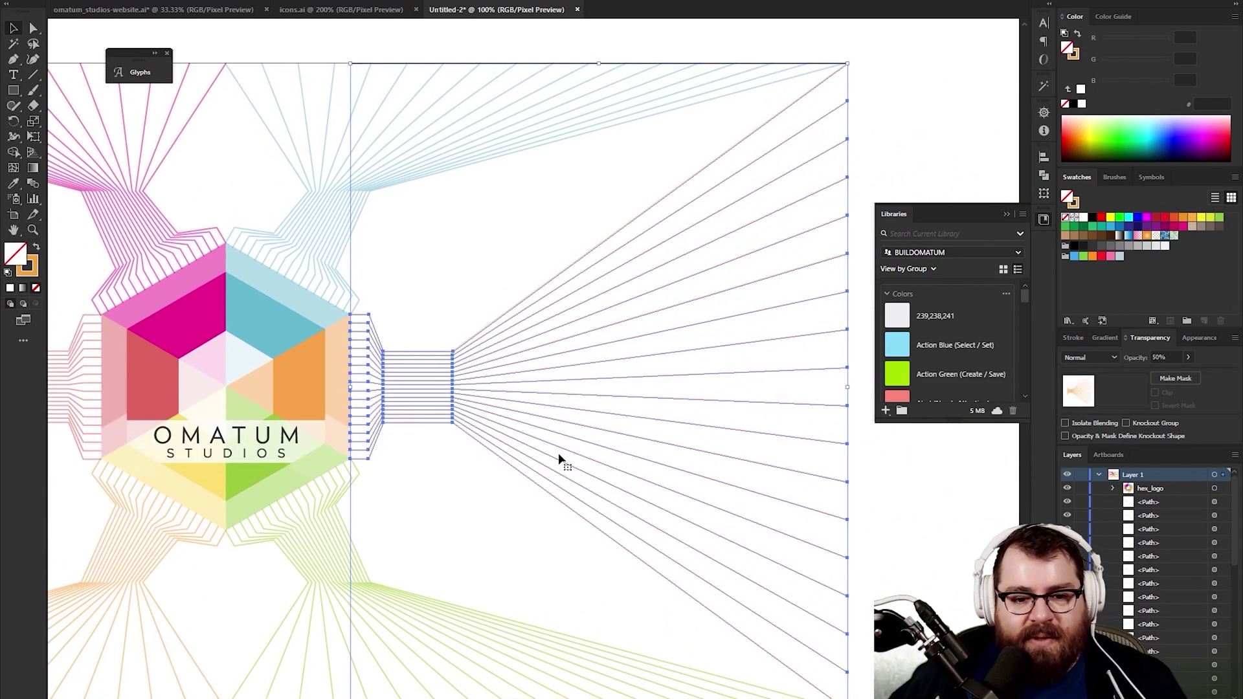
pyautogui.press('5')
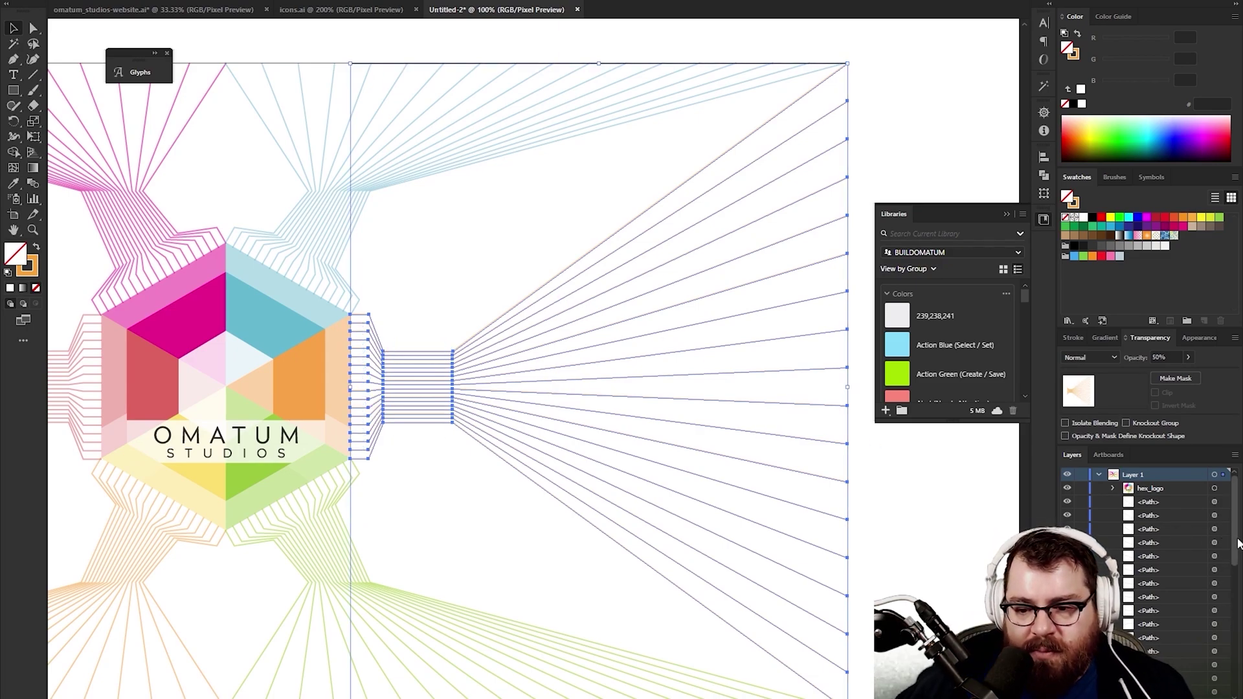
# Step: Hide the blue, pink, green and orange bursts, then select the orange and left pink radiating lines
pyautogui.moveTo(1236, 543); pyautogui.dragTo(1235, 608)
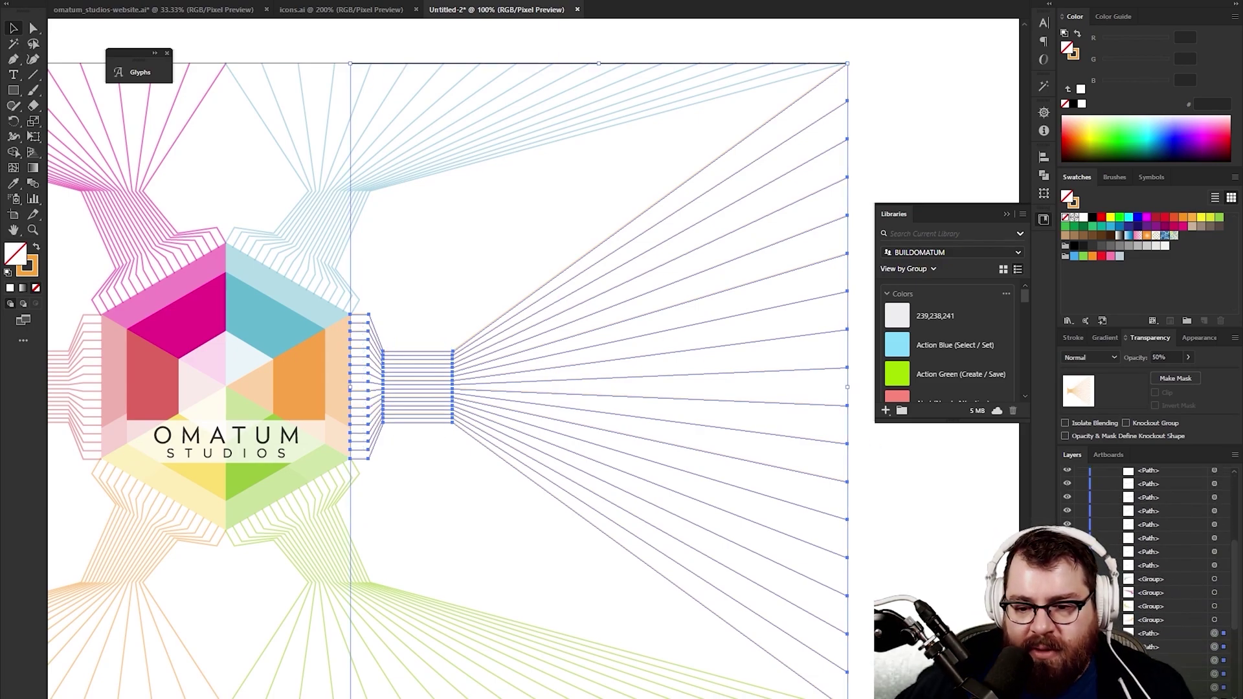
pyautogui.moveTo(1067, 579); pyautogui.dragTo(1067, 620)
pyautogui.click(455, 170)
pyautogui.moveTo(455, 171); pyautogui.dragTo(619, 535)
pyautogui.hscroll(-6, 388, 265)
pyautogui.moveTo(388, 266); pyautogui.dragTo(337, 542)
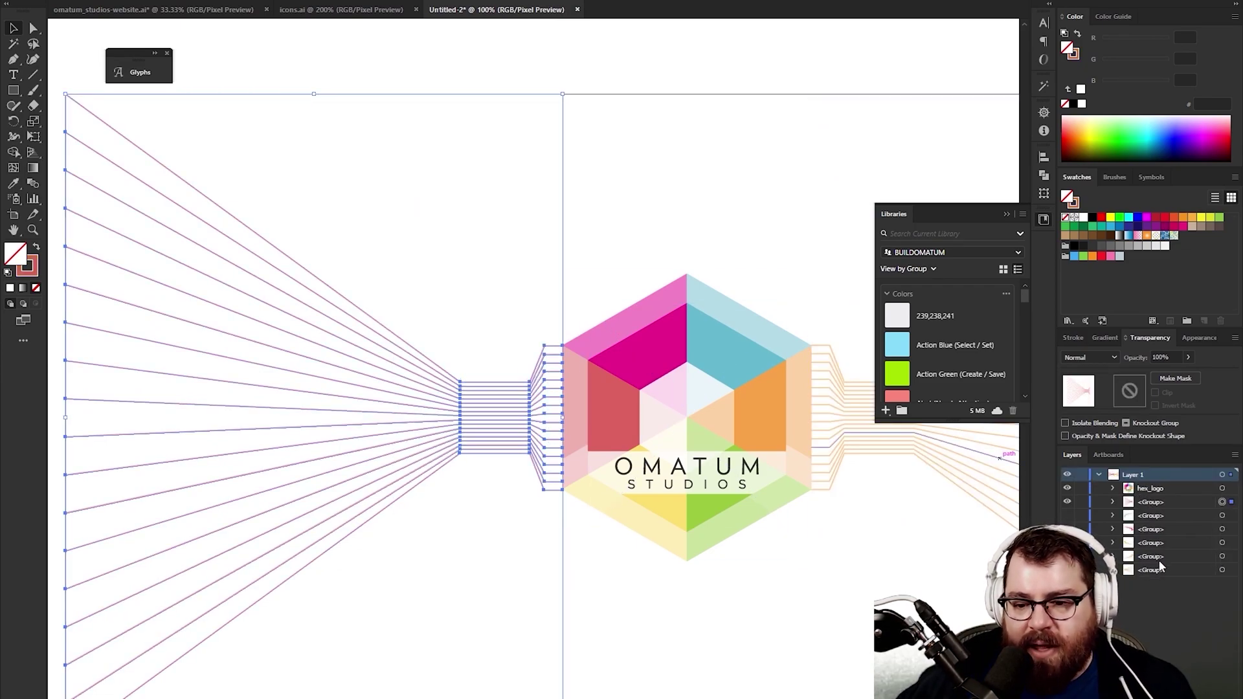
# Step: Show the blue, pink, orange and green bursts again and rename Layer 1 to hero_animation
pyautogui.click(1067, 515)
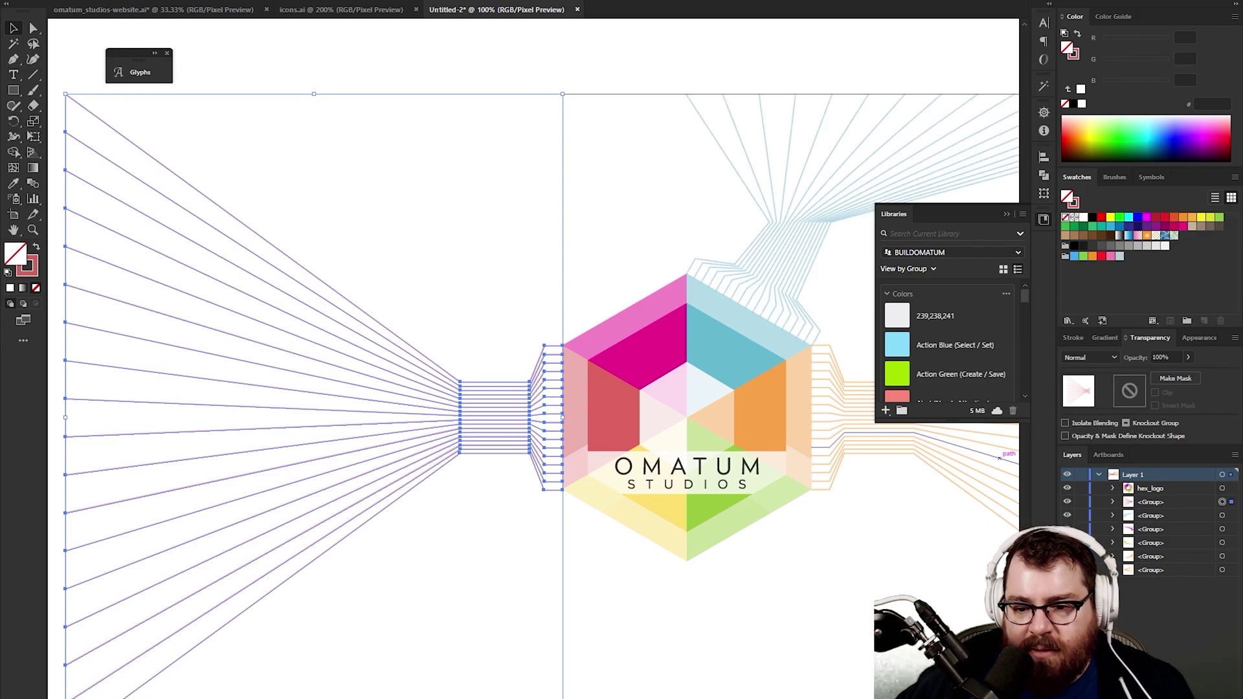
pyautogui.click(1068, 529)
pyautogui.click(1068, 542)
pyautogui.click(1067, 556)
pyautogui.doubleClick(1133, 475)
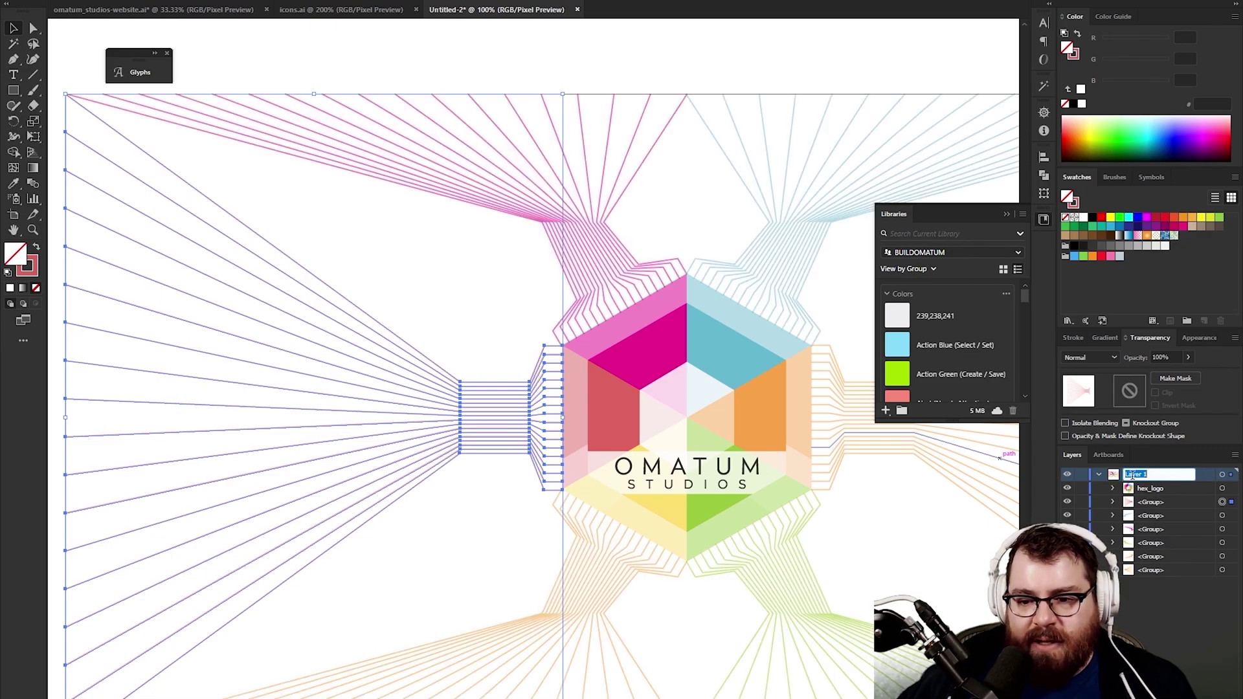
pyautogui.write('hero_animation')
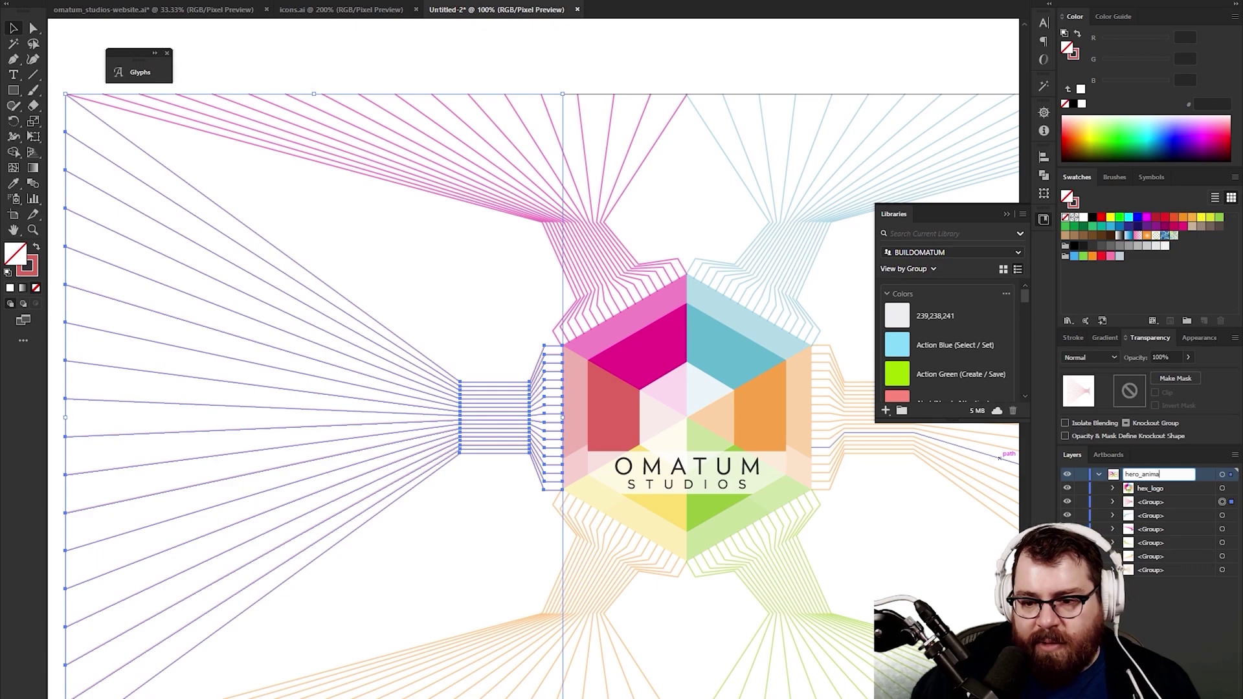
# Step: Rename the first line-burst group beneath hex_logo to red_path
pyautogui.click(1160, 502)
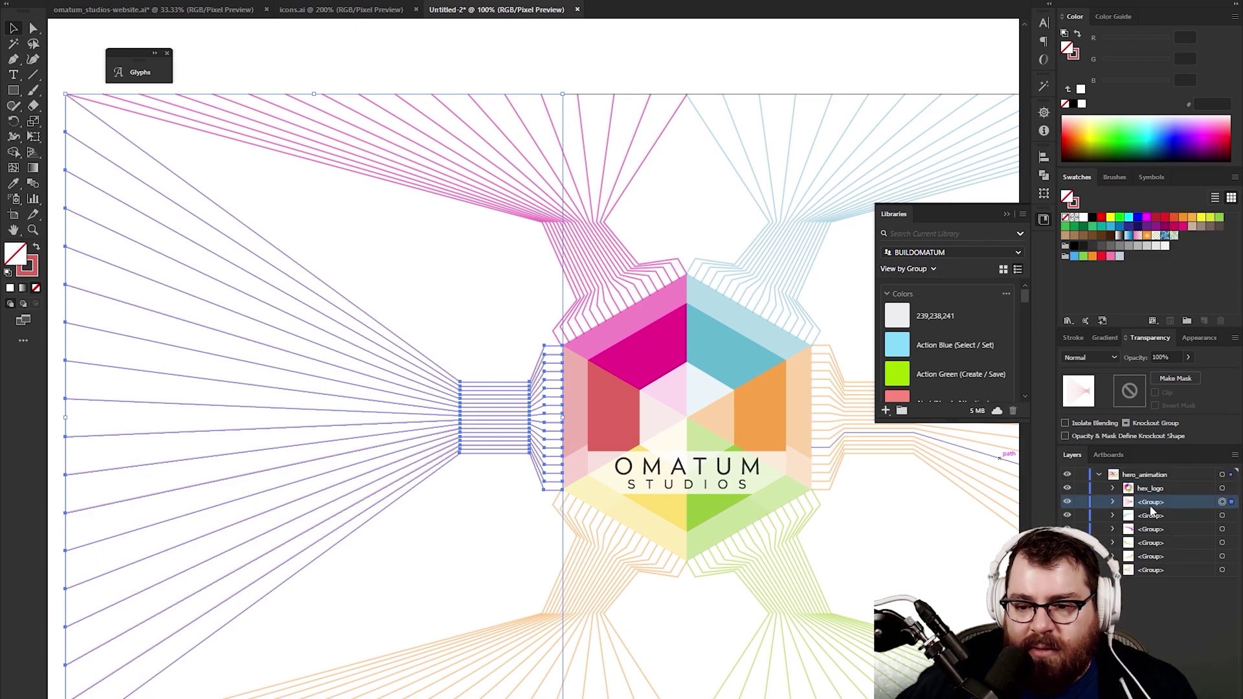
pyautogui.click(1150, 502)
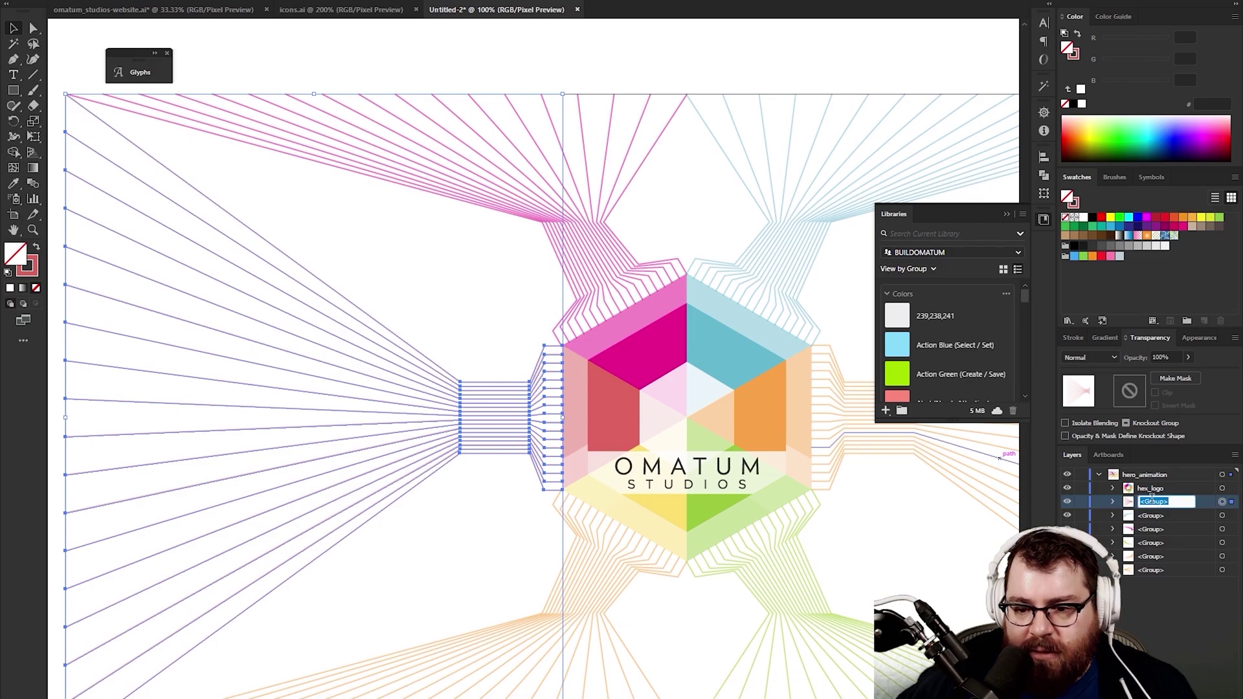
pyautogui.click(1068, 503)
pyautogui.click(1069, 503)
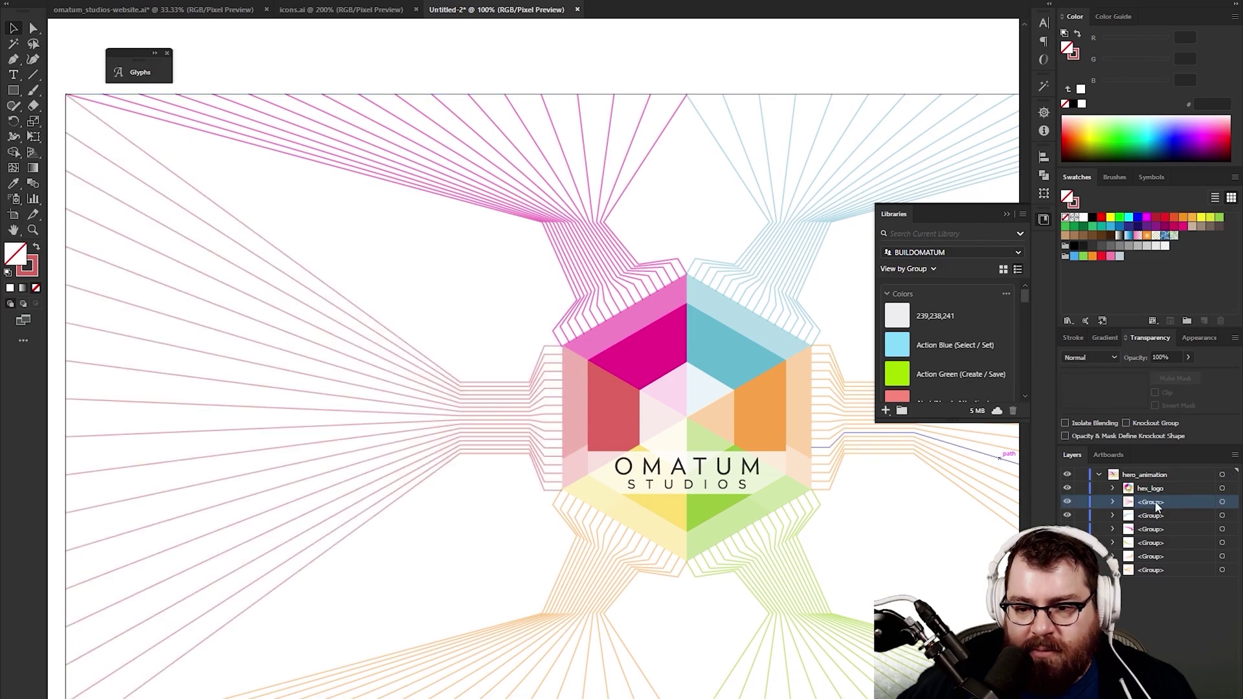
pyautogui.doubleClick(1155, 501)
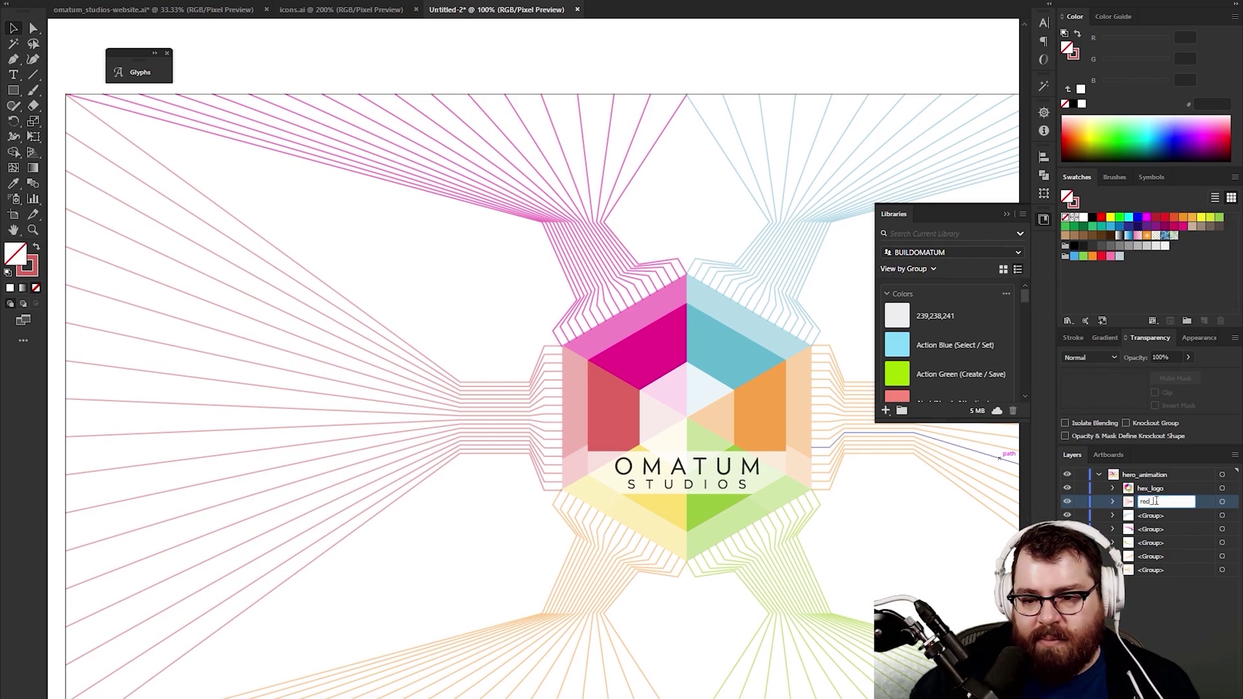
pyautogui.write('red_')
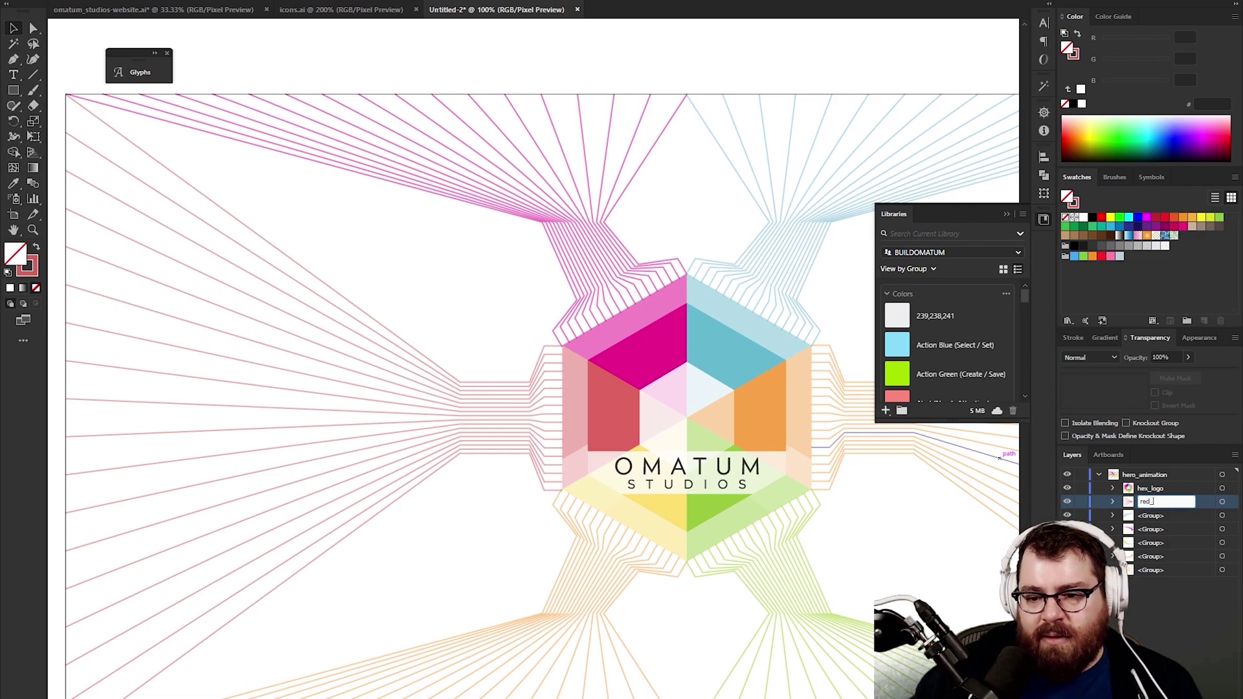
pyautogui.write('path')
pyautogui.press('Return')
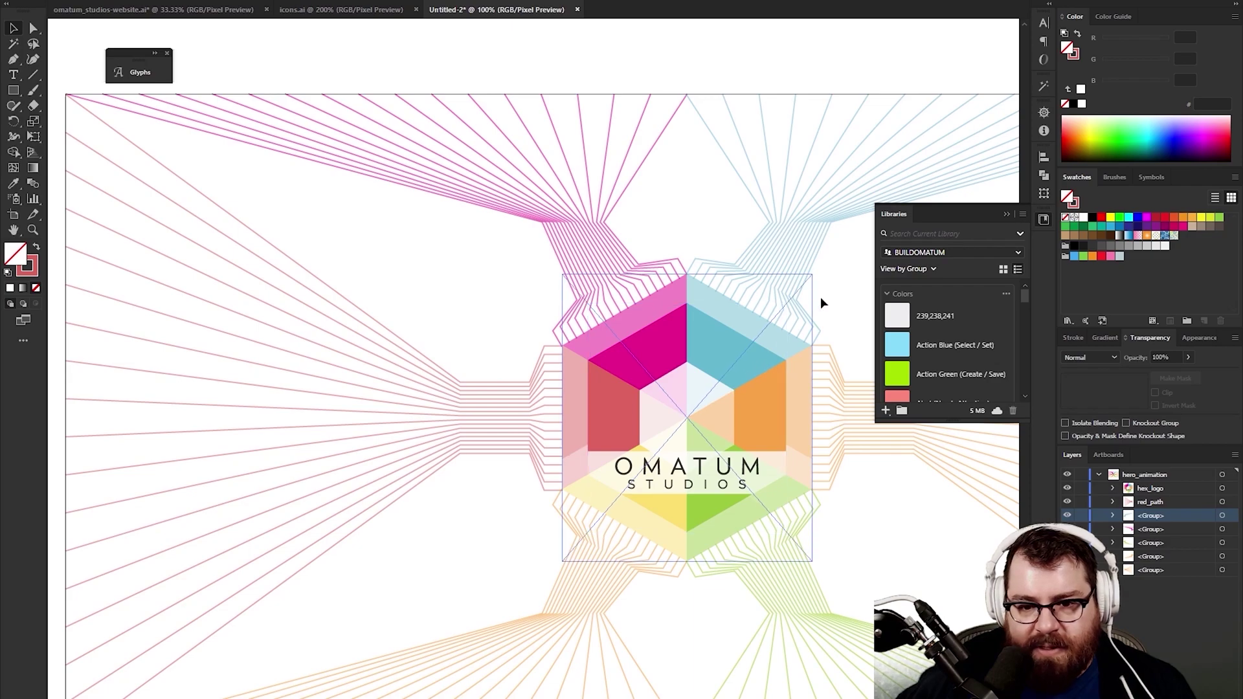
# Step: Name the next two line-burst groups blue_group and magenta_group
pyautogui.click(814, 221)
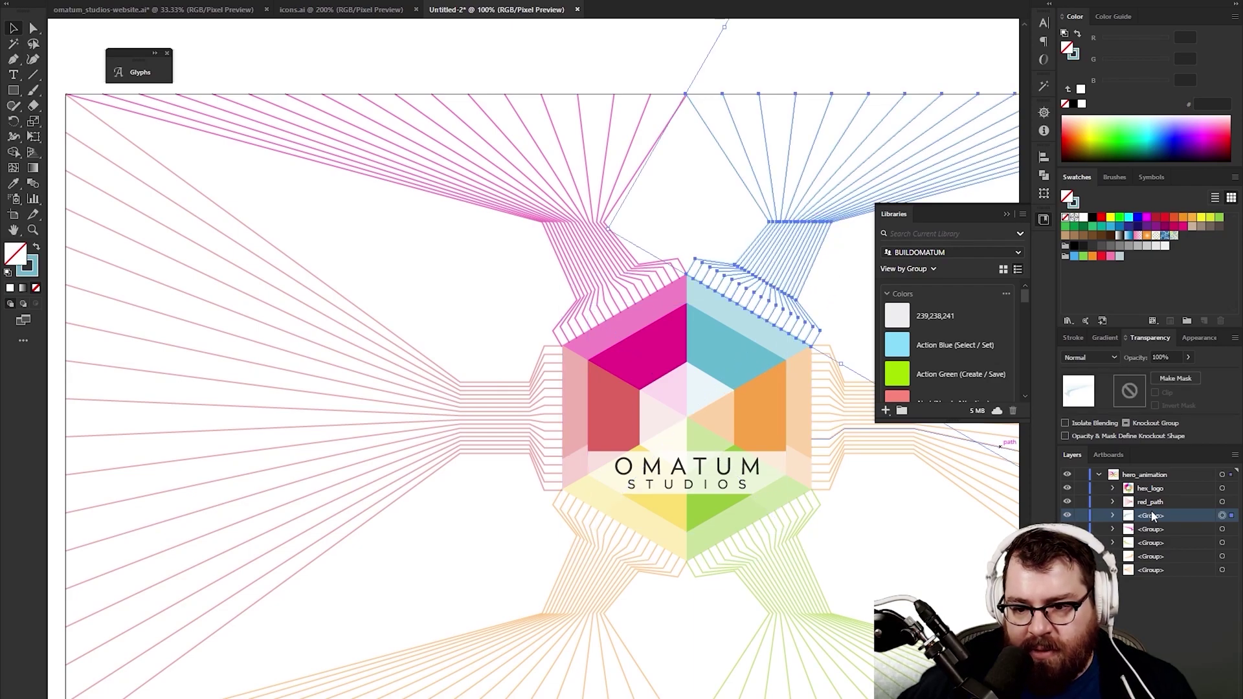
pyautogui.write('blue')
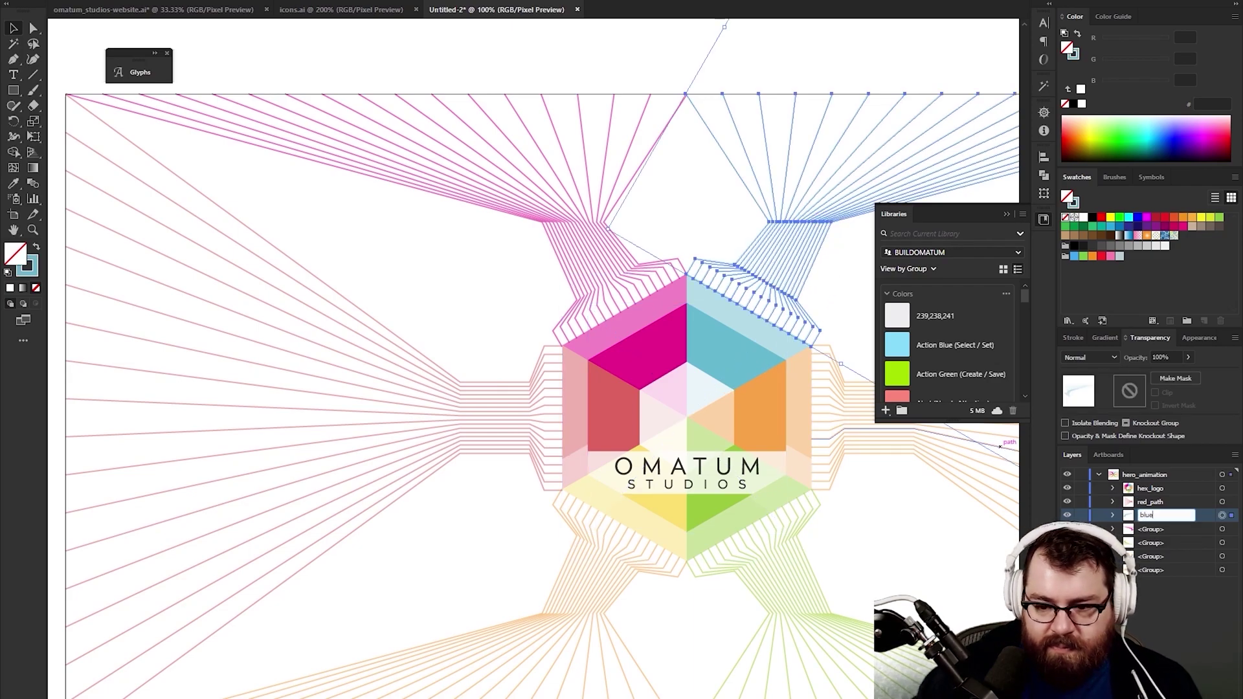
pyautogui.write('_group')
pyautogui.press('Return')
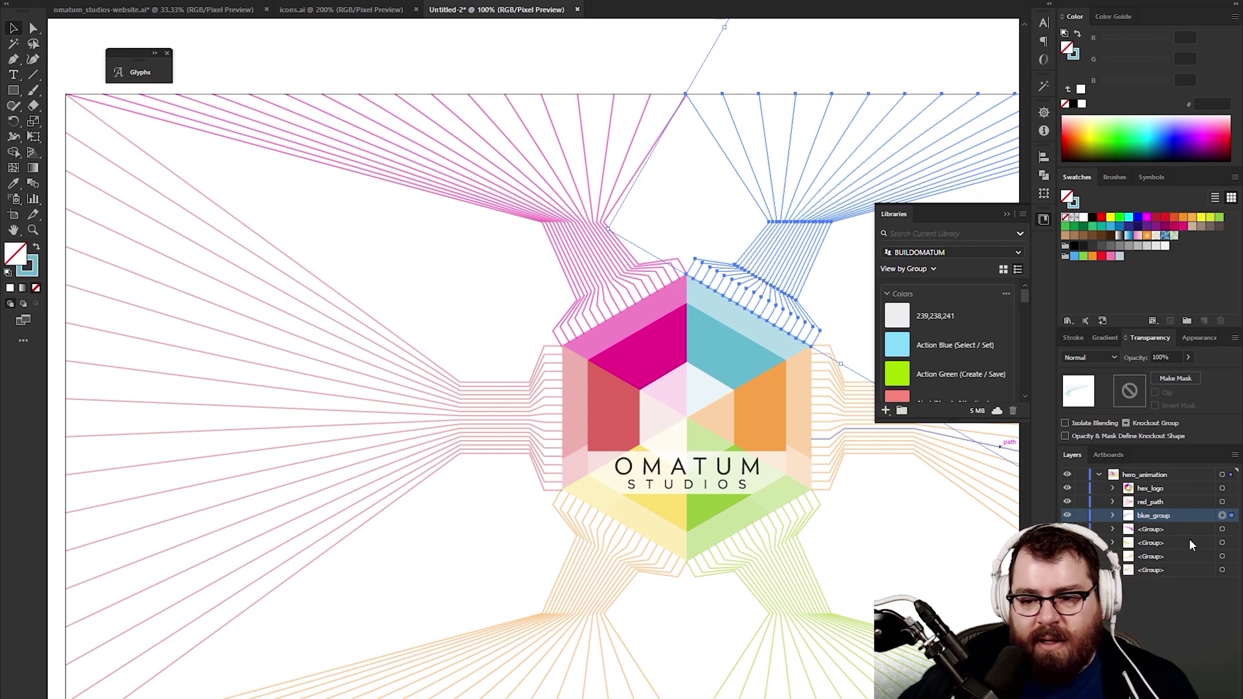
pyautogui.click(1147, 530)
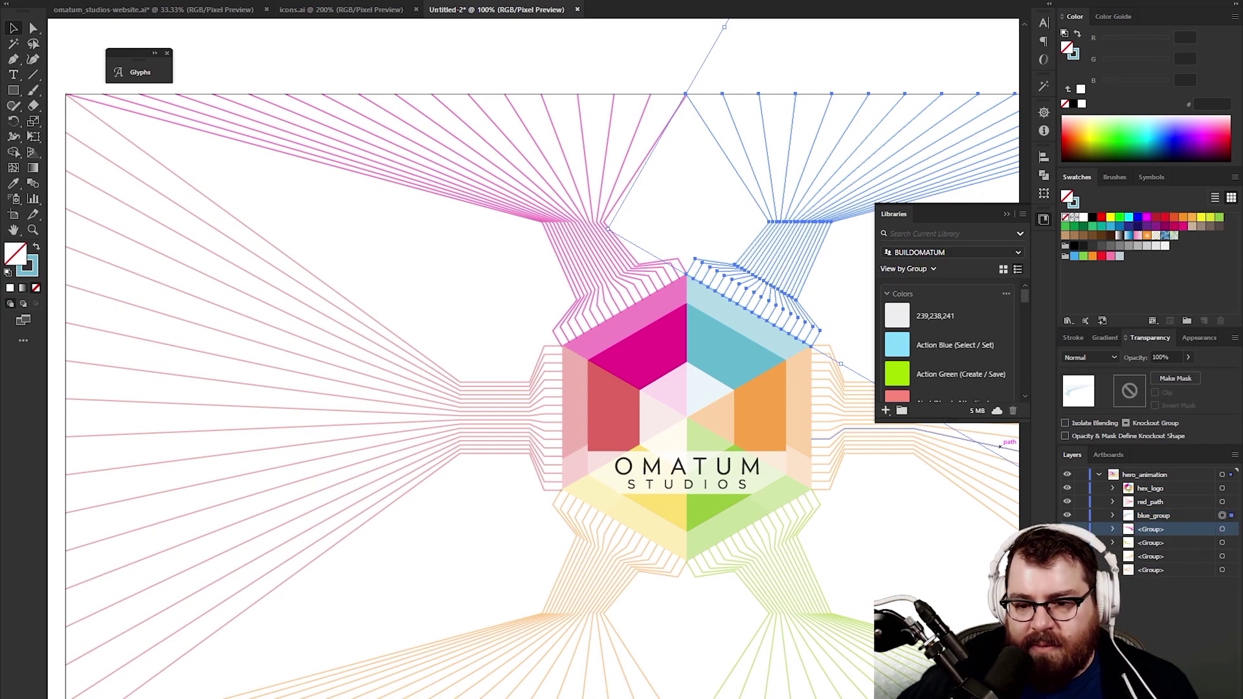
pyautogui.doubleClick(1156, 533)
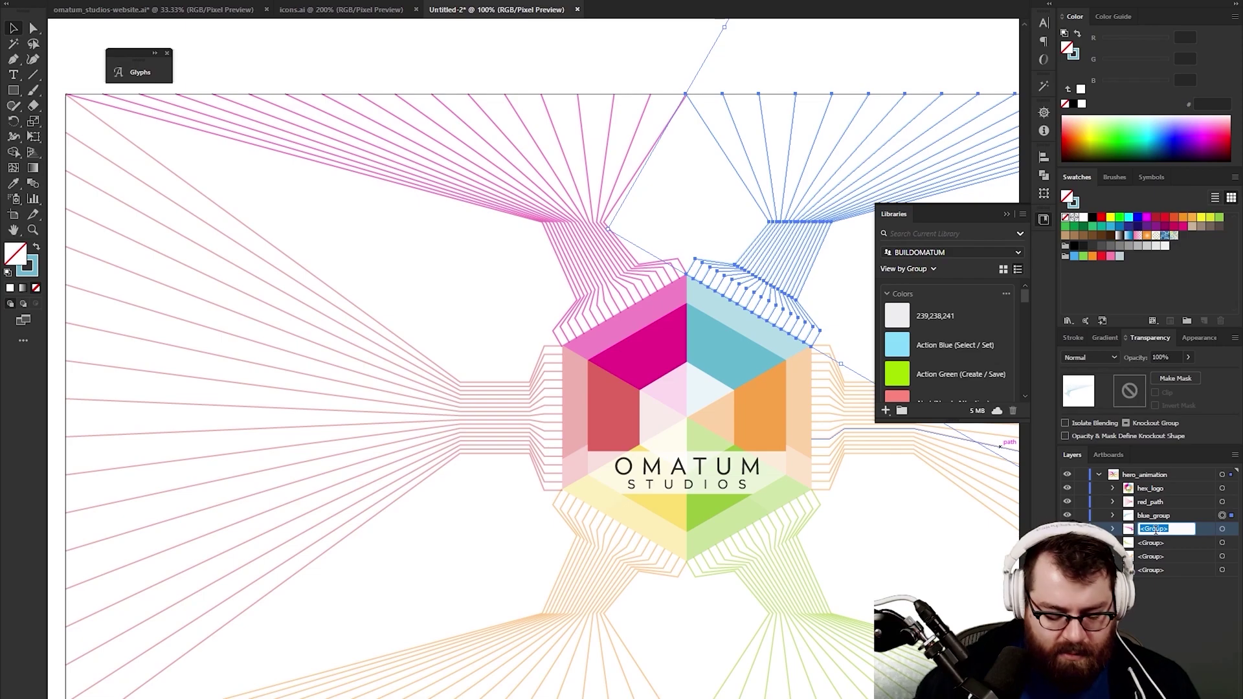
pyautogui.write('magenta_gro')
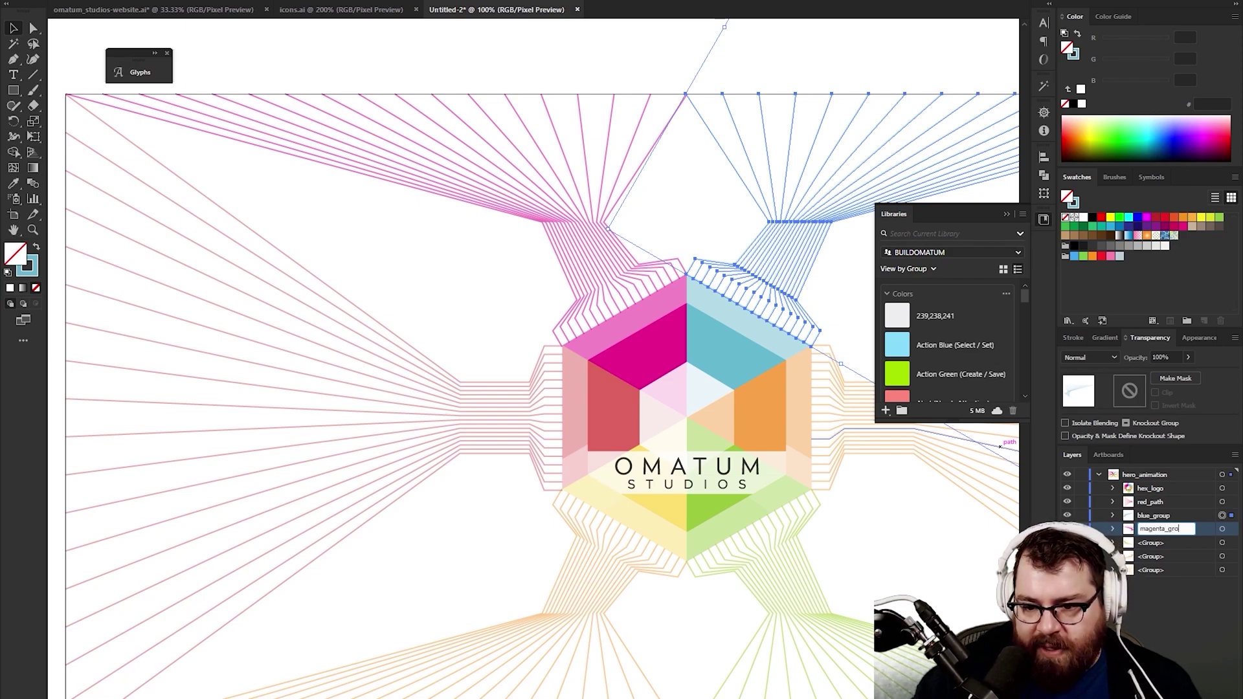
pyautogui.write('up')
pyautogui.press('Return')
# Step: Identify the next unnamed burst on the artwork and rename its group yellow_group
pyautogui.scroll(-2, 626, 474)
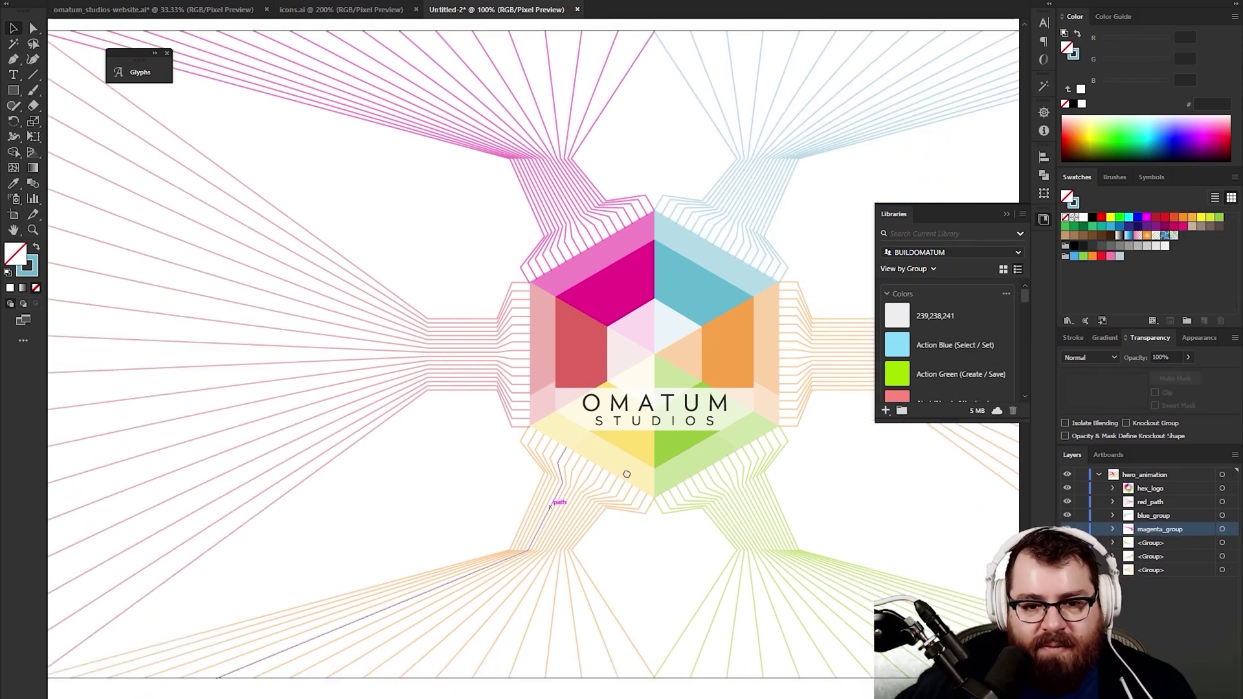
pyautogui.scroll(-5, 627, 474)
pyautogui.hscroll(2, 627, 475)
pyautogui.click(480, 419)
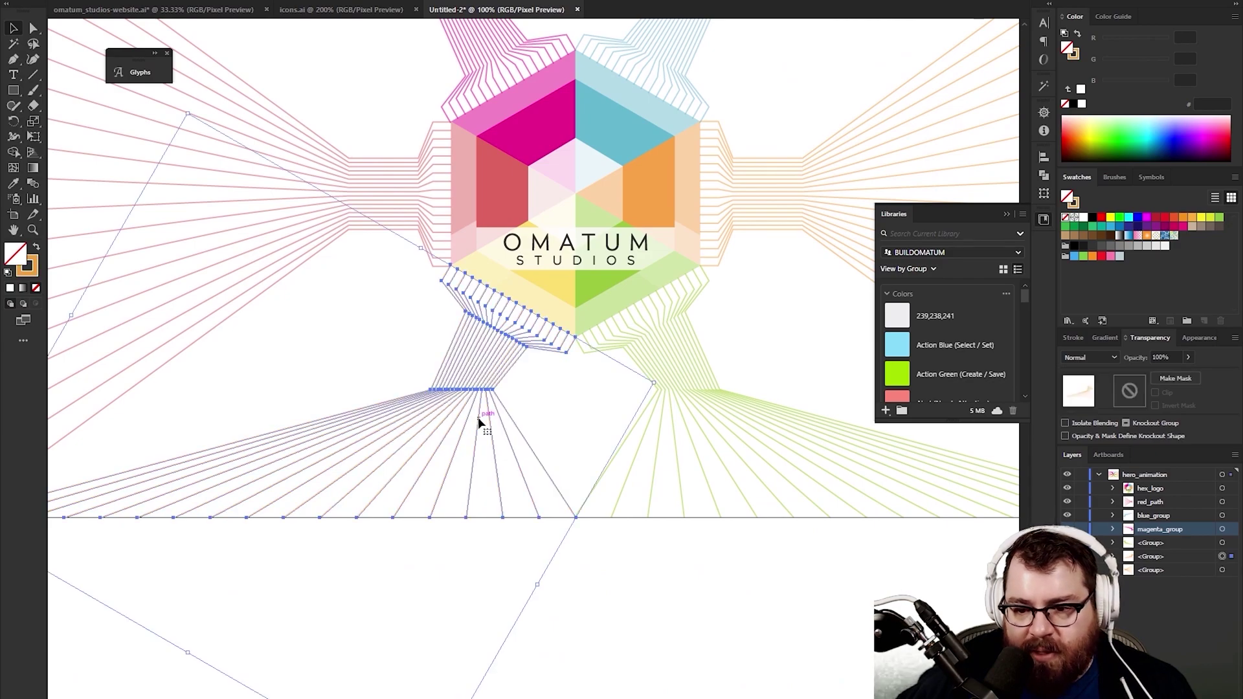
pyautogui.click(746, 608)
pyautogui.click(713, 391)
pyautogui.doubleClick(1154, 556)
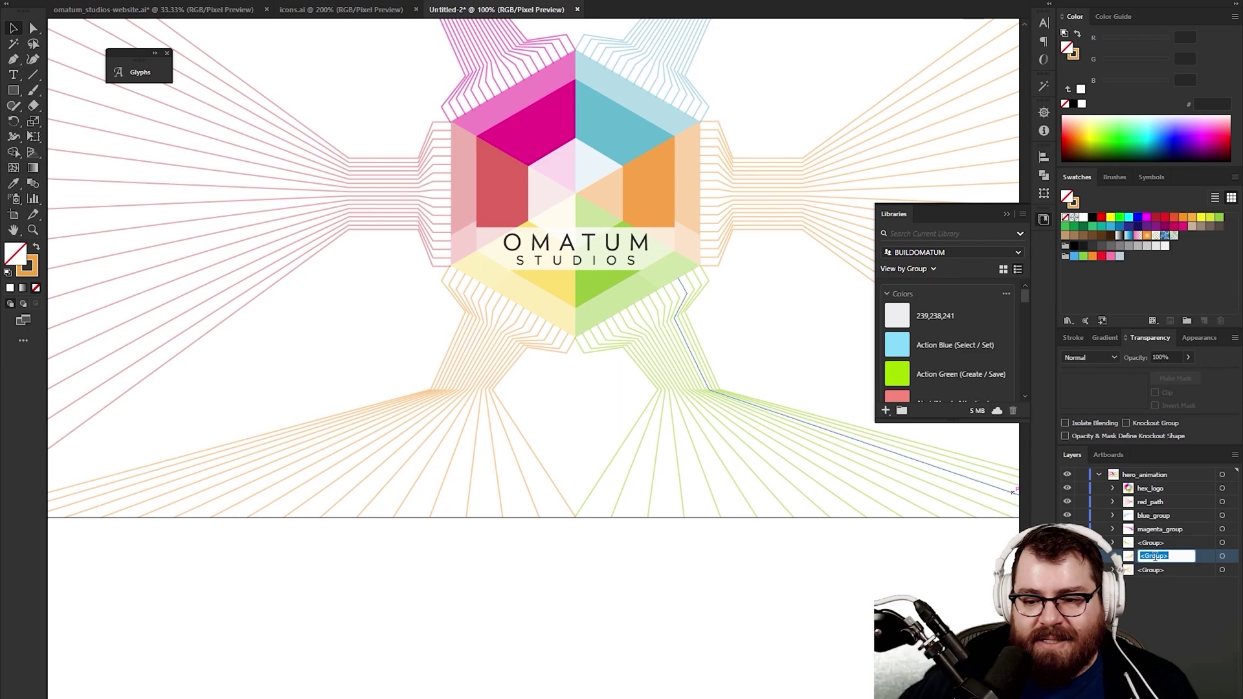
pyautogui.write('yellow_grou')
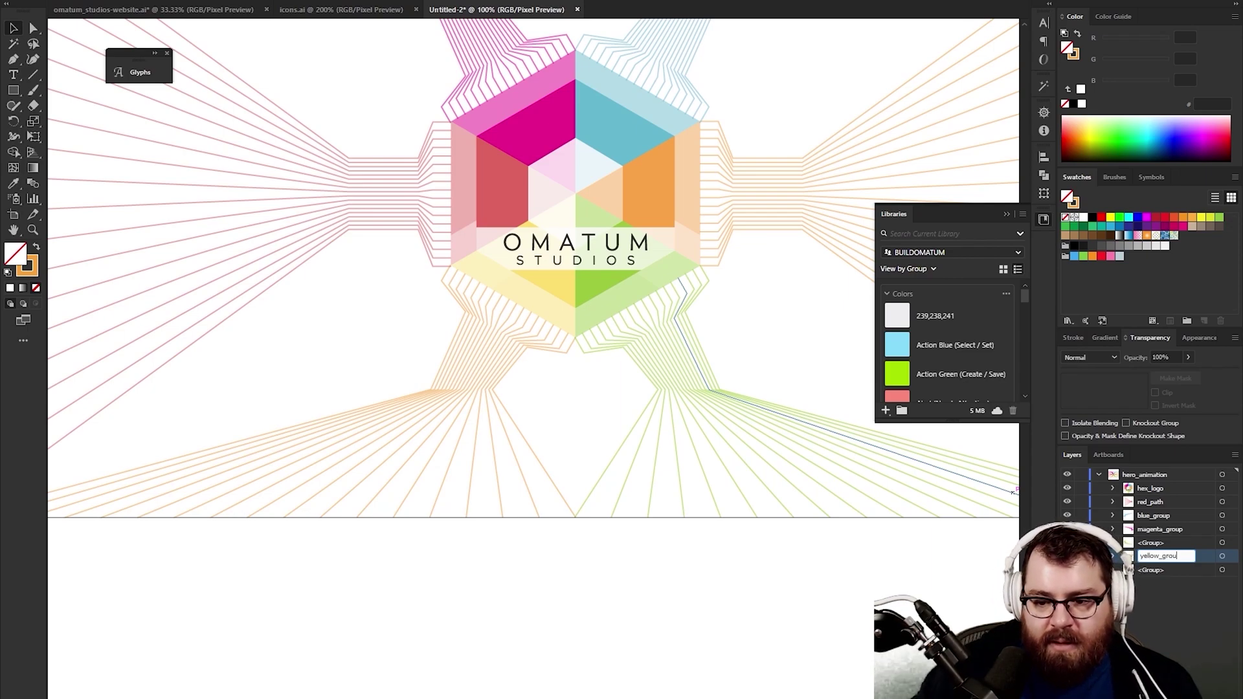
pyautogui.write('p')
pyautogui.press('Return')
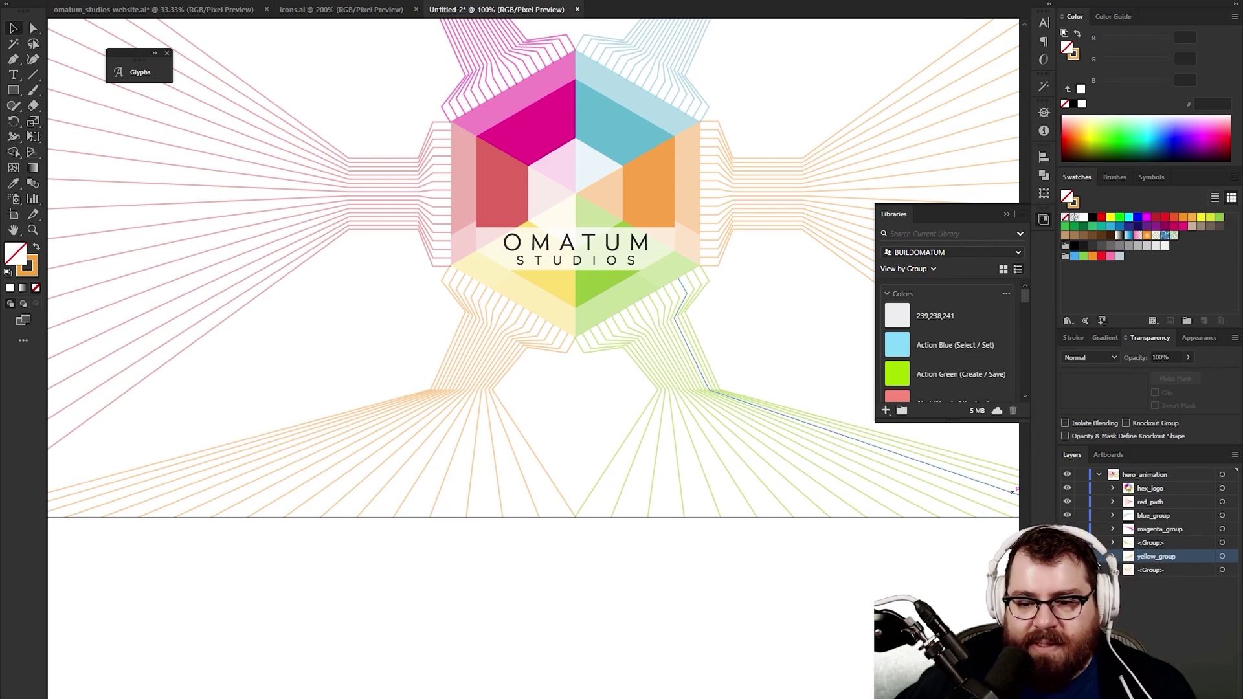
# Step: Rename the remaining green burst group to green_group
pyautogui.click(1222, 543)
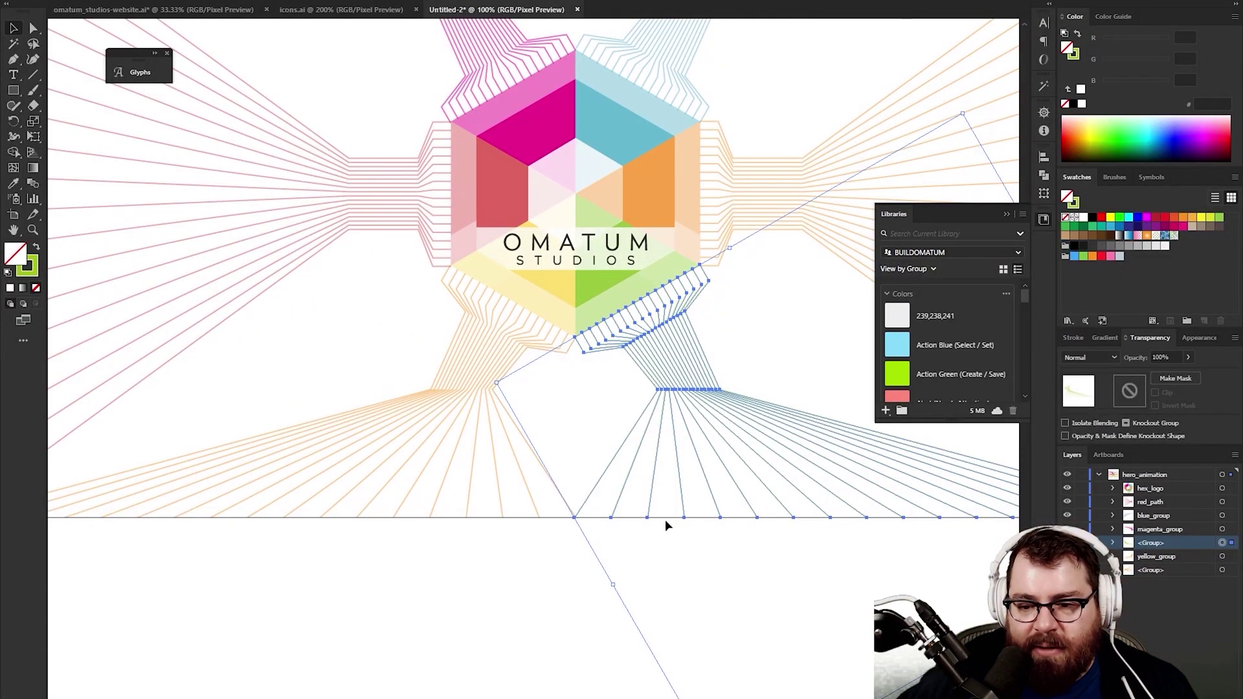
pyautogui.moveTo(713, 517); pyautogui.dragTo(541, 522)
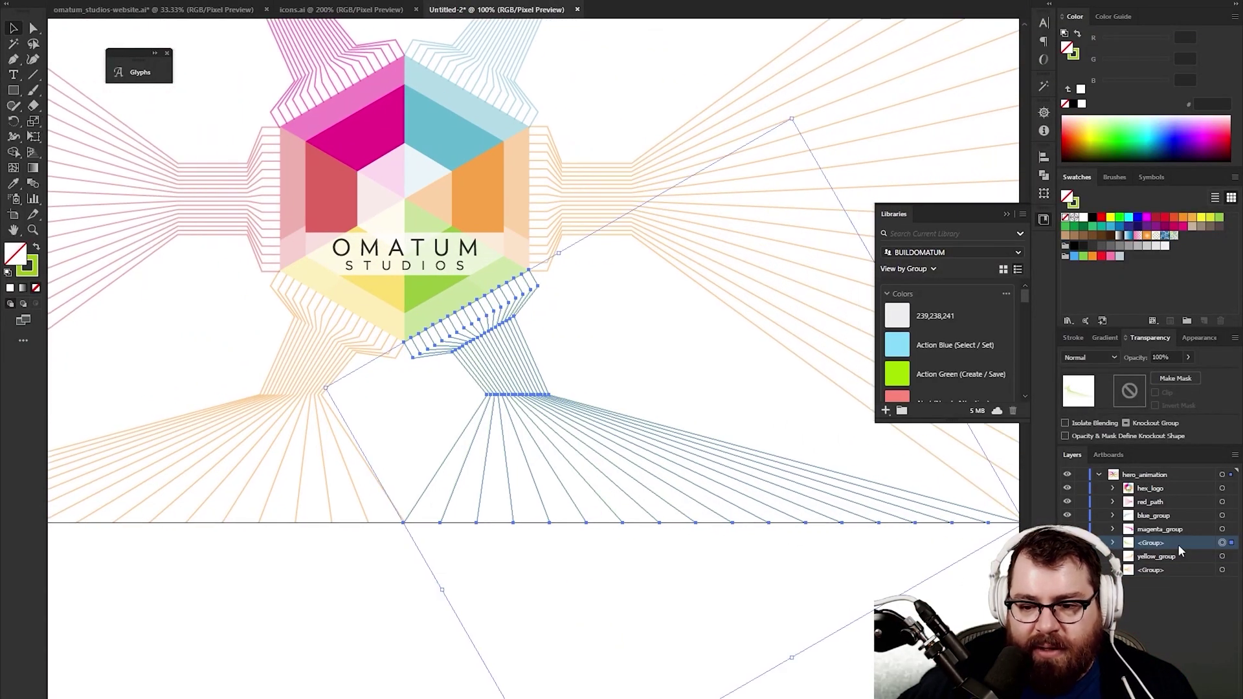
pyautogui.write('green_group')
pyautogui.press('Return')
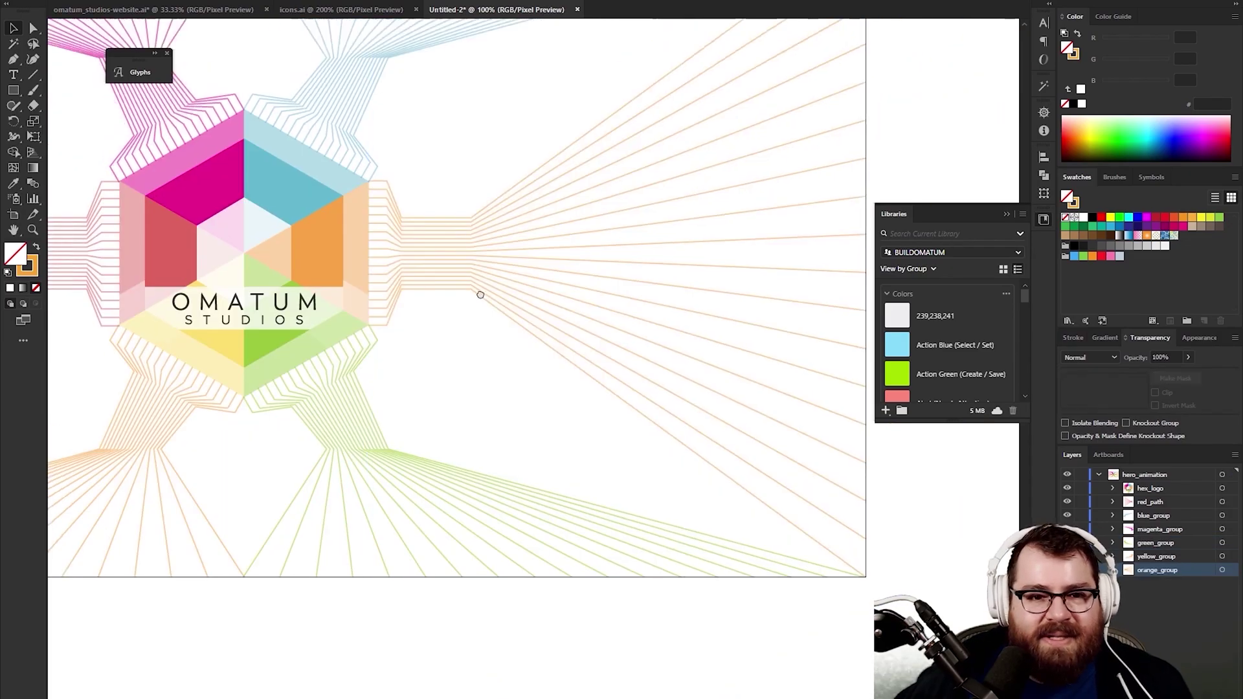
# Step: Save the document as hex-hero.ai, accepting the default Illustrator Options
pyautogui.hotkey('ctrl', 's')
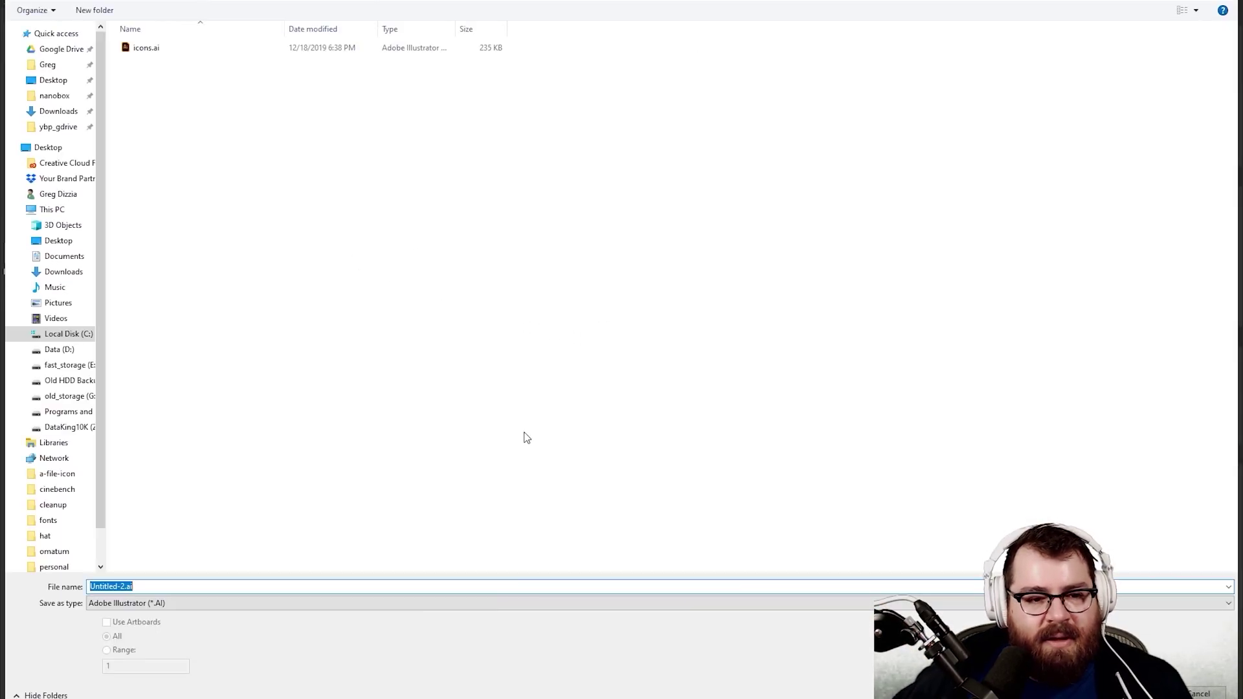
pyautogui.write('he-l')
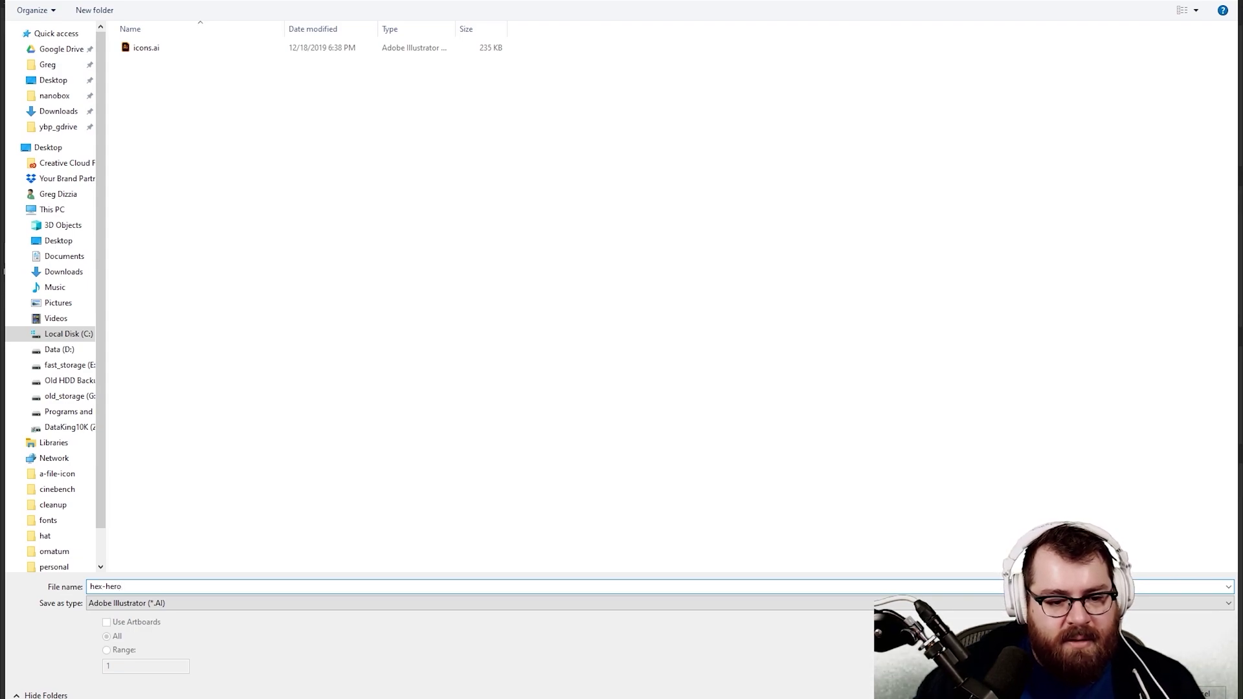
pyautogui.press('Return')
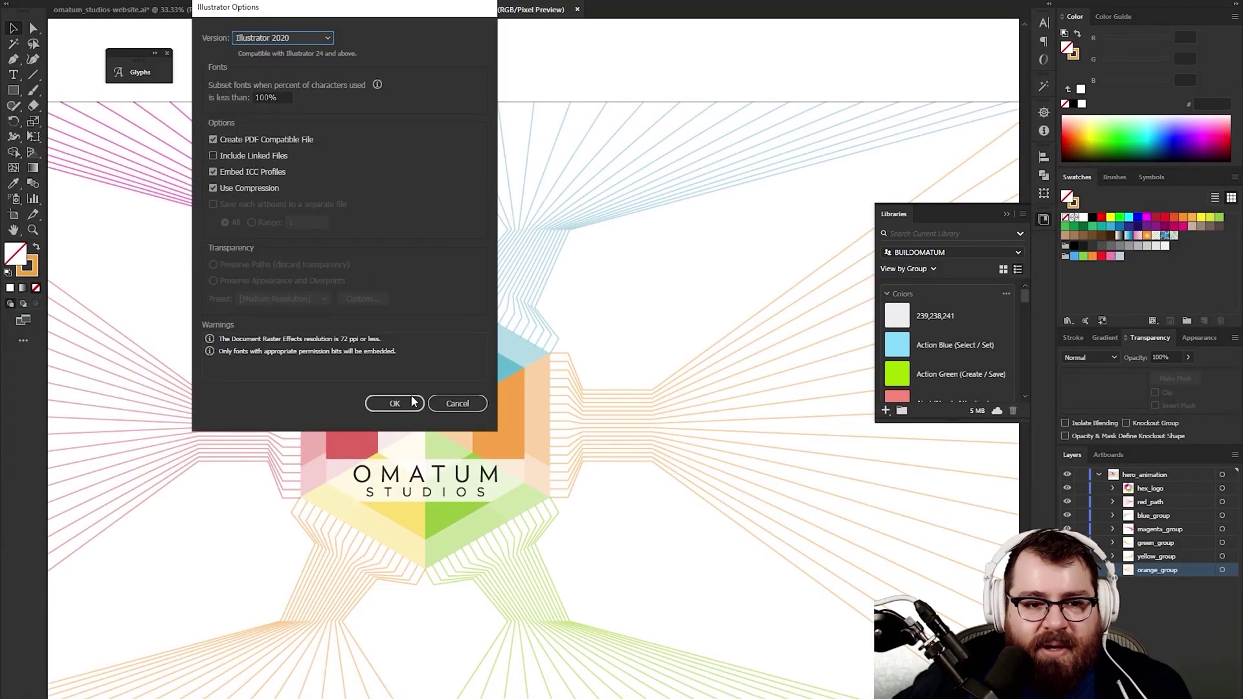
pyautogui.click(411, 404)
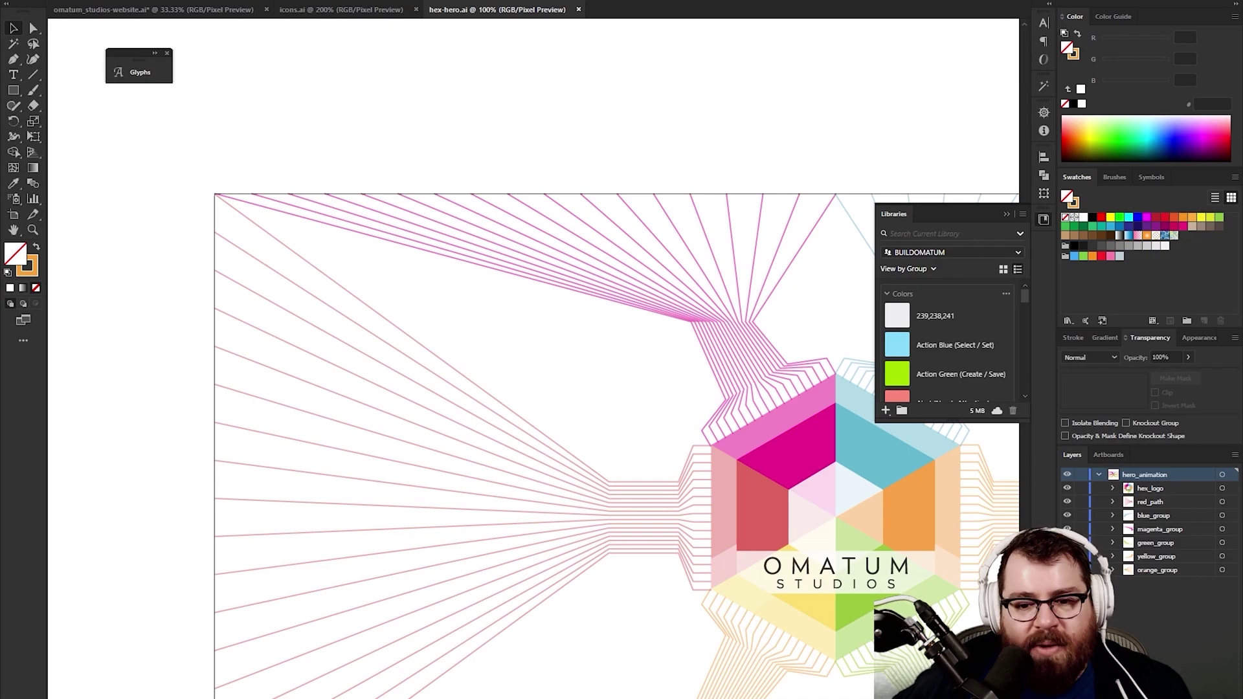
# Step: Begin exporting the artwork via File > Export As
pyautogui.hotkey('alt', 'f')
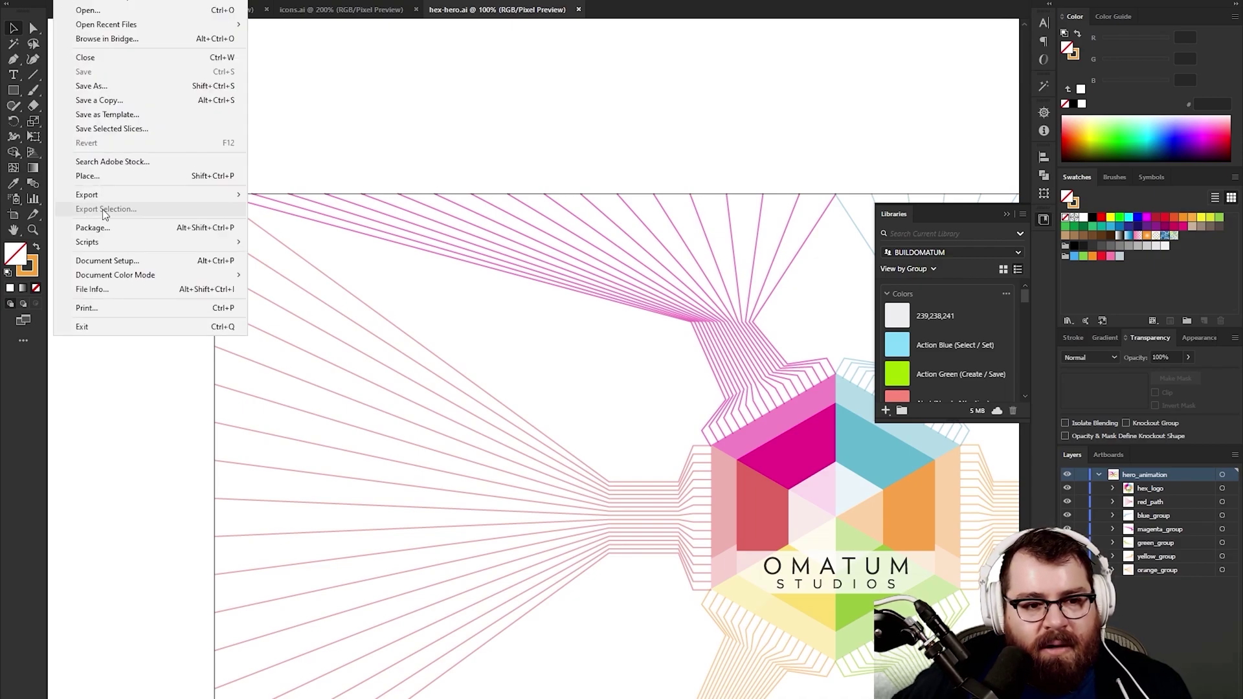
pyautogui.moveTo(104, 203)
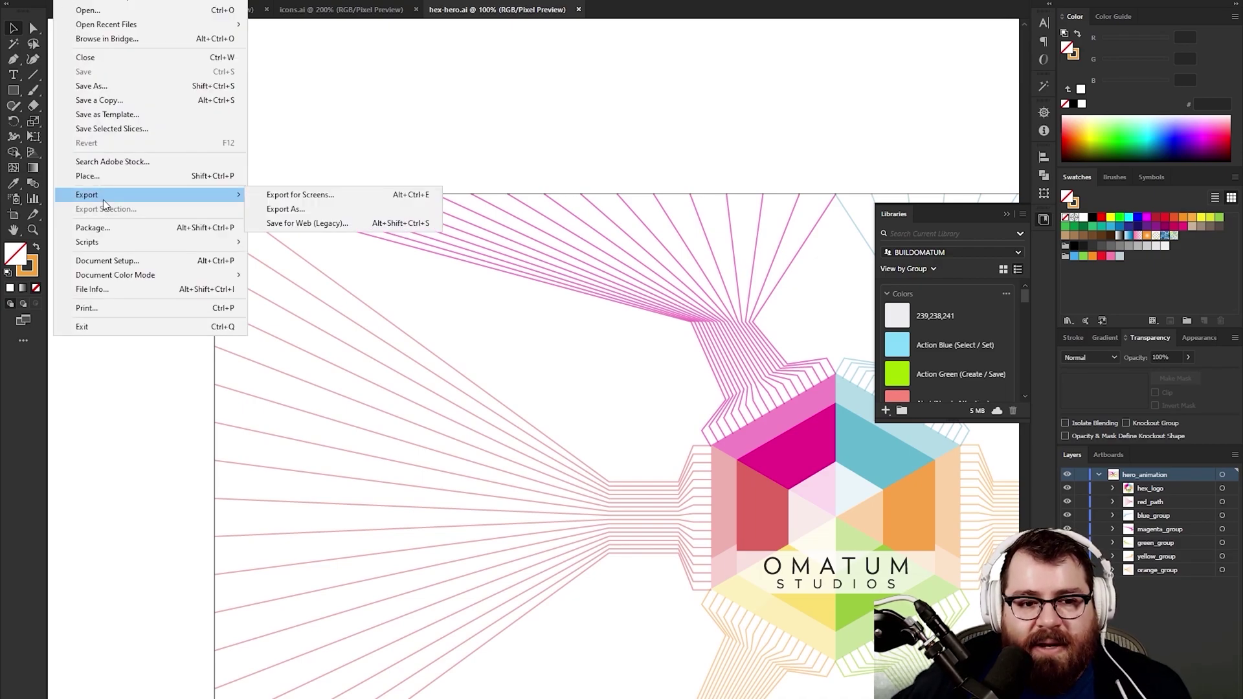
pyautogui.click(316, 209)
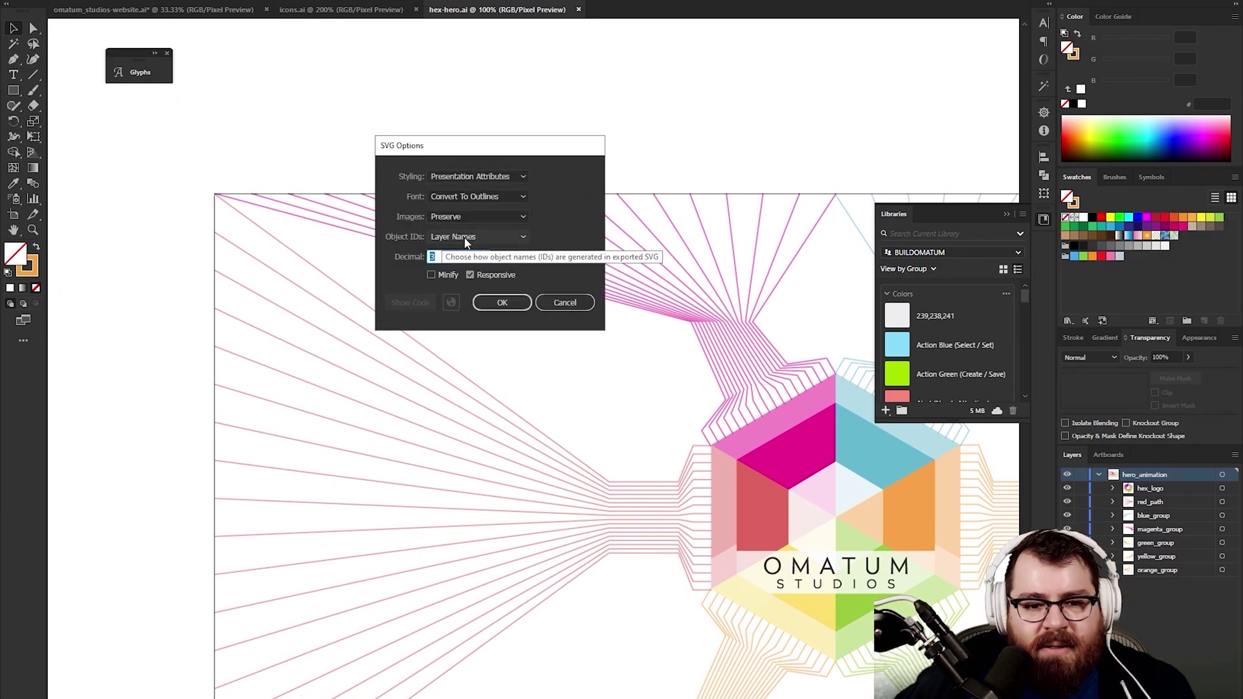
# Step: In SVG Options, keep Layer Names object IDs, preserved images and fonts converted to outlines
pyautogui.click(466, 238)
pyautogui.click(472, 250)
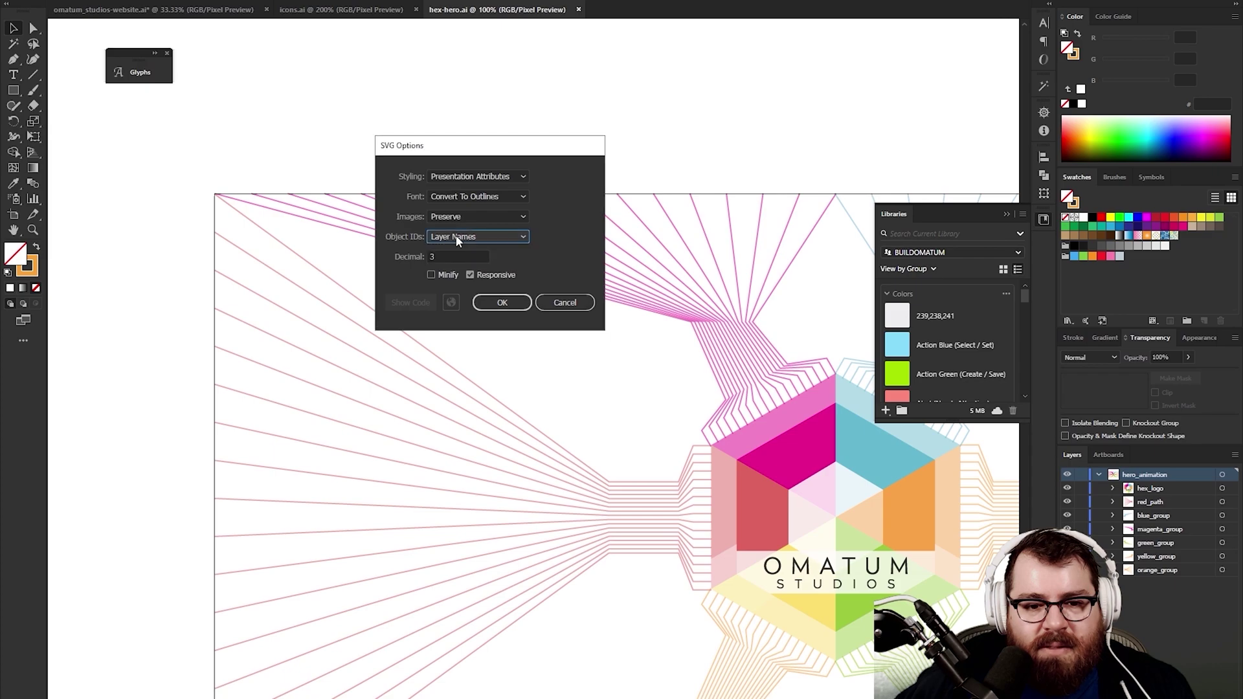
pyautogui.click(473, 218)
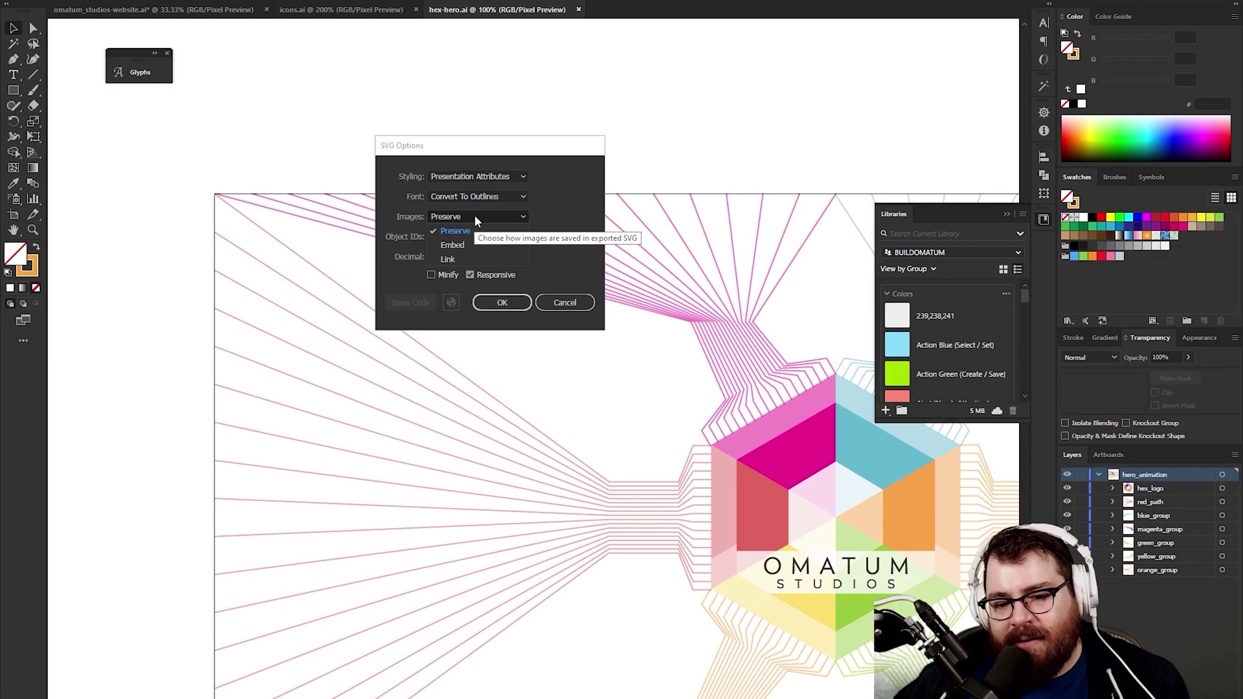
pyautogui.click(581, 212)
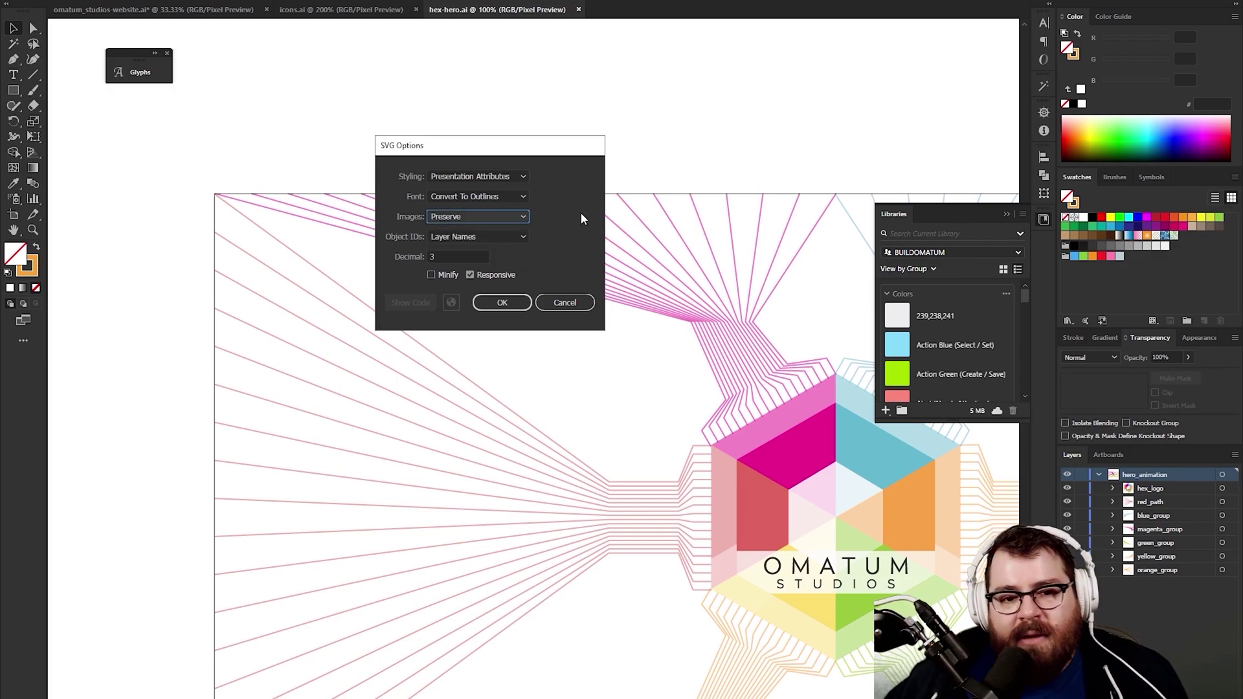
pyautogui.click(486, 193)
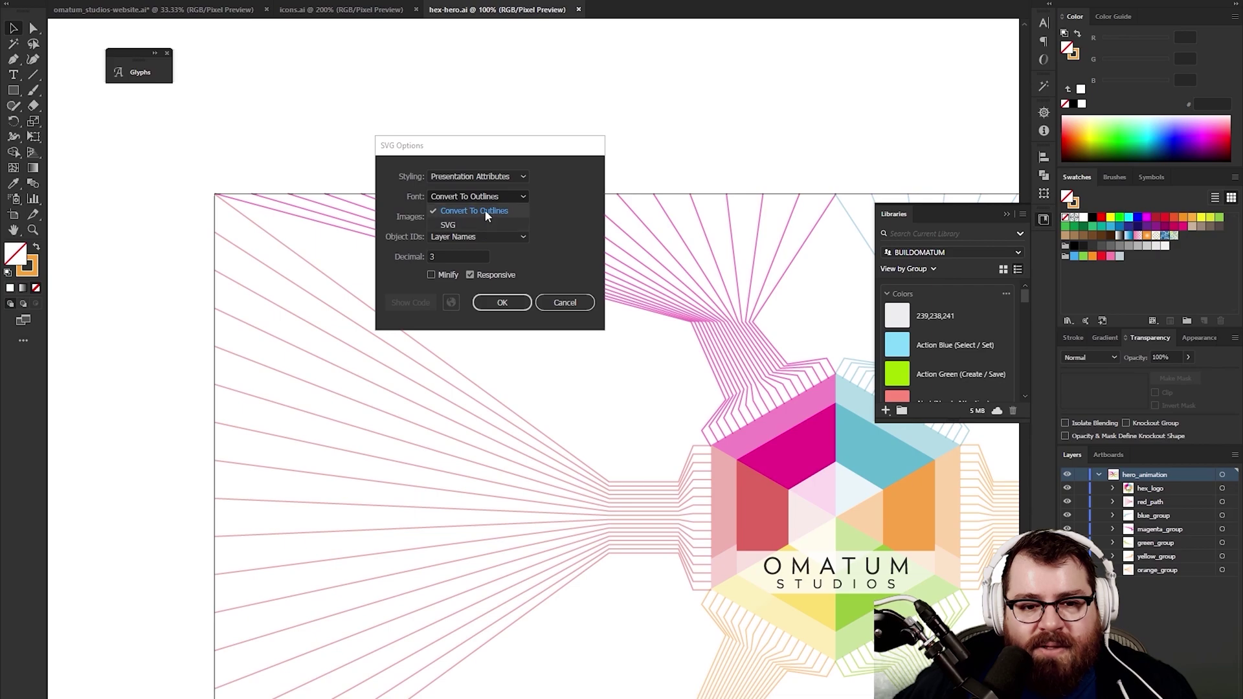
pyautogui.click(499, 211)
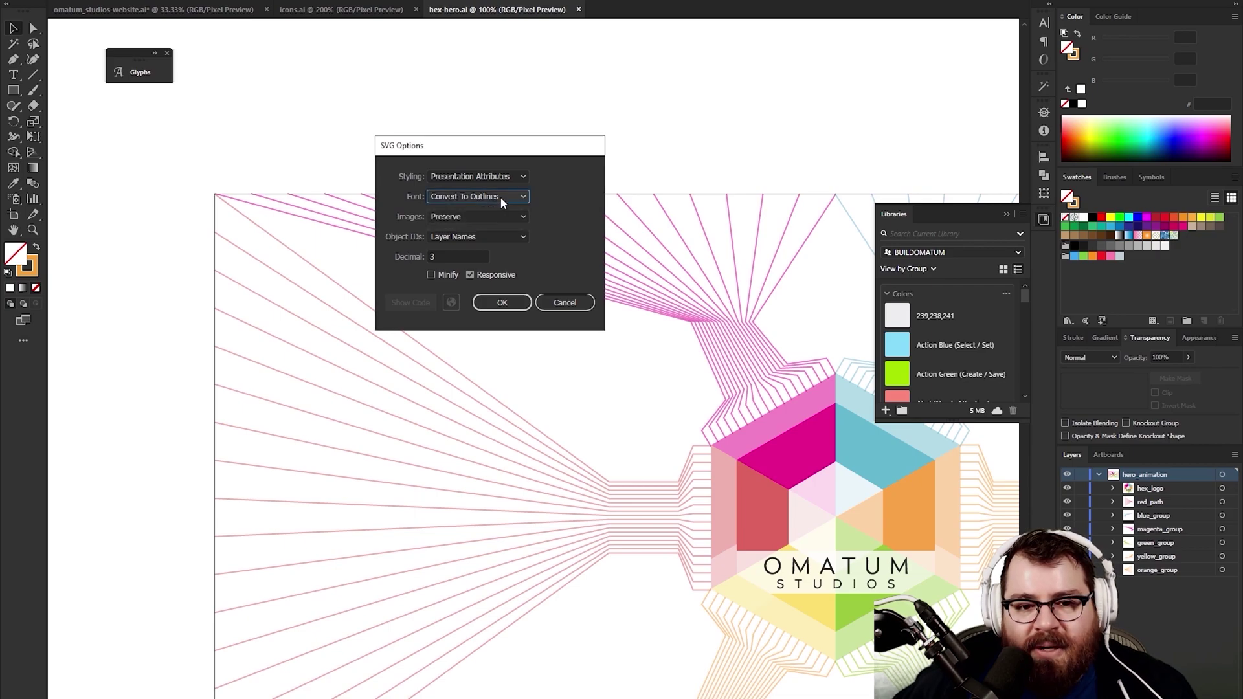
pyautogui.click(500, 196)
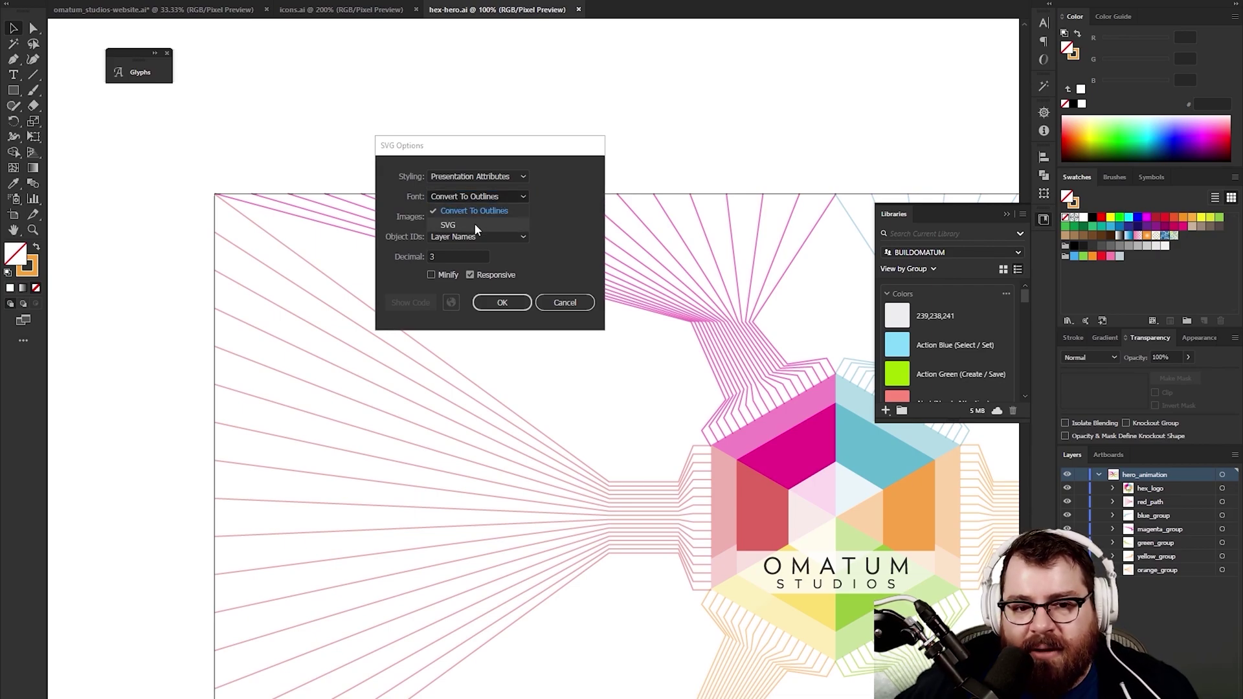
pyautogui.click(563, 212)
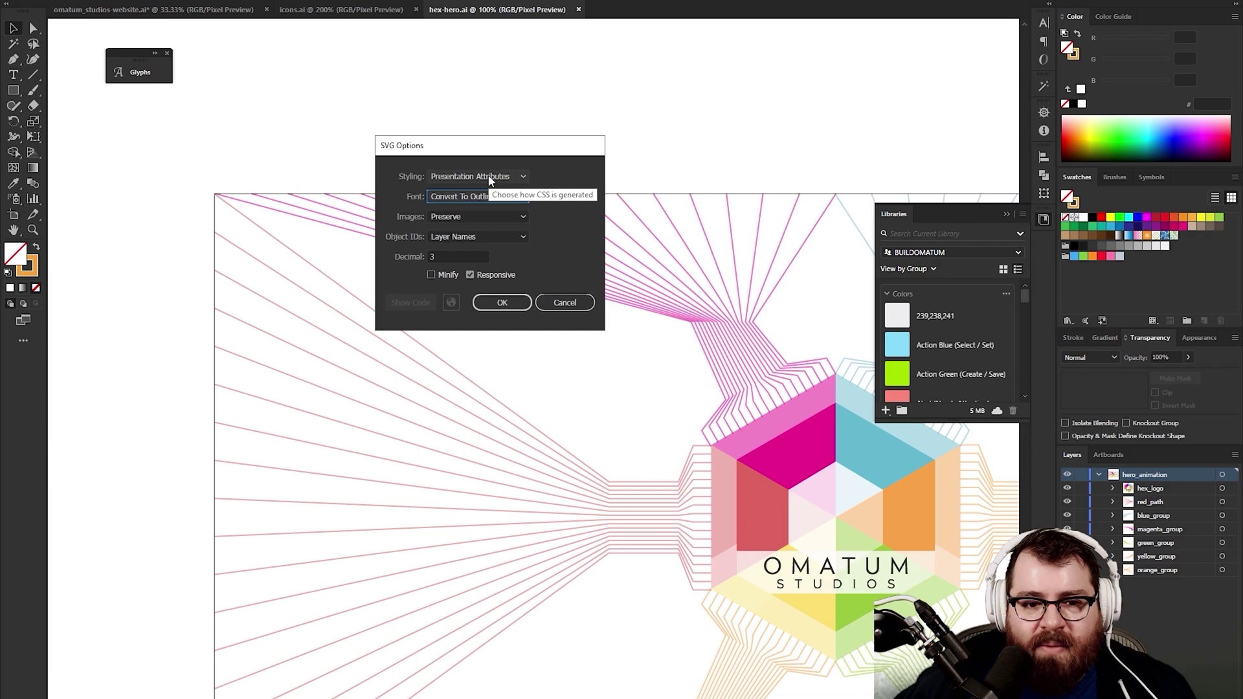
# Step: Set the SVG styling to Internal CSS and leave Minify unchecked
pyautogui.click(508, 176)
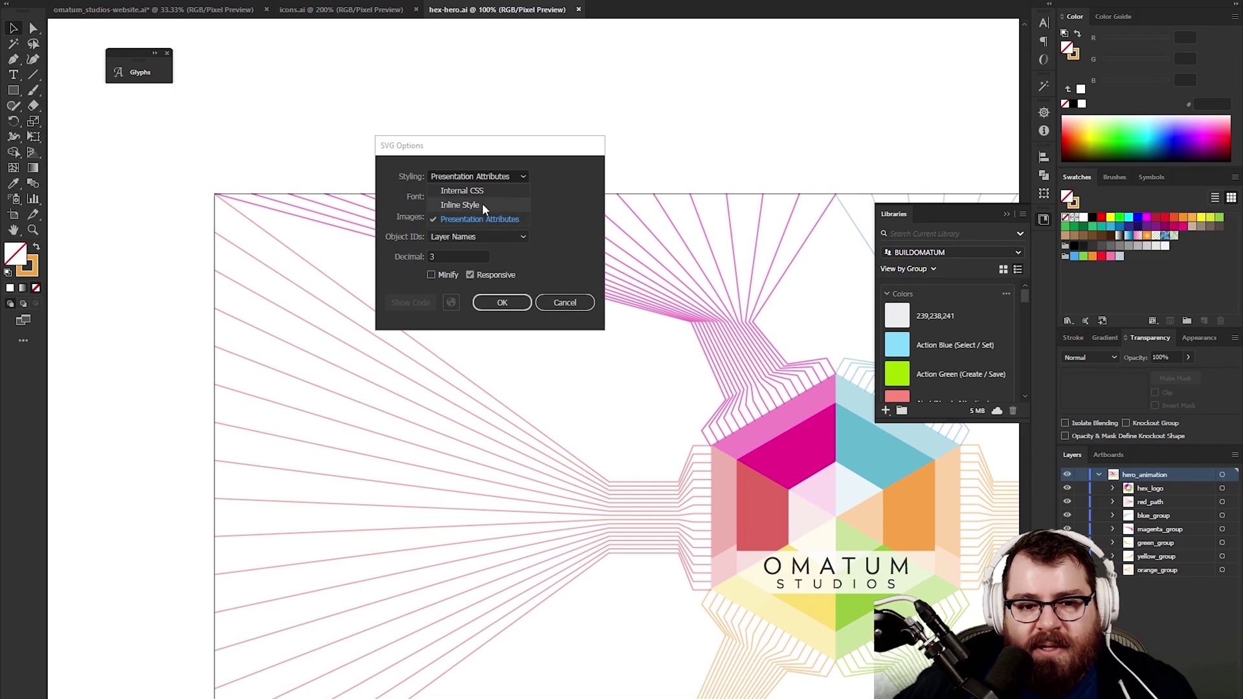
pyautogui.click(494, 188)
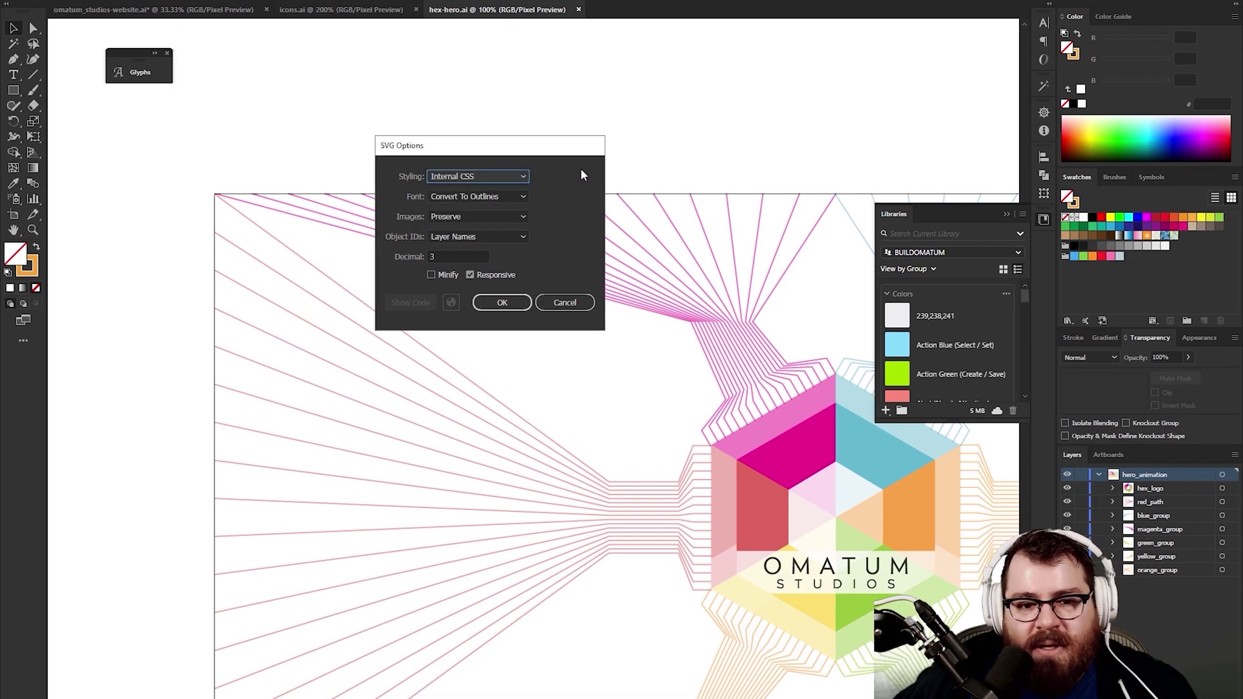
pyautogui.click(504, 177)
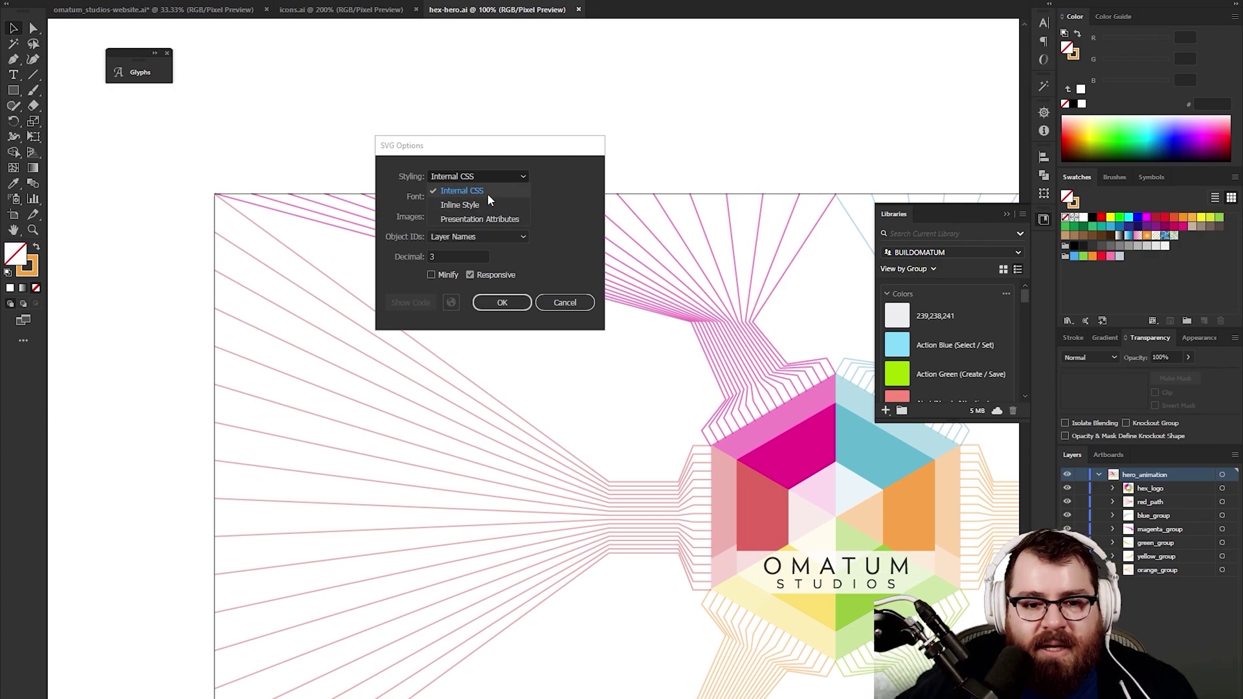
pyautogui.click(451, 257)
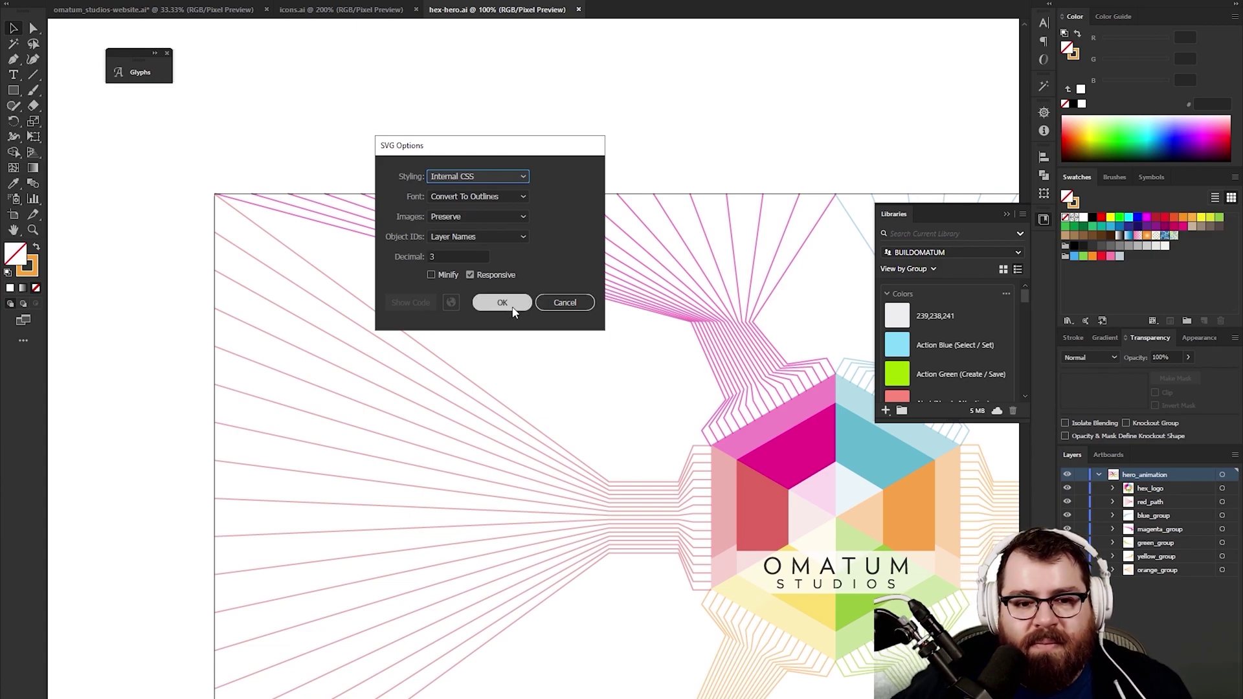
pyautogui.click(431, 275)
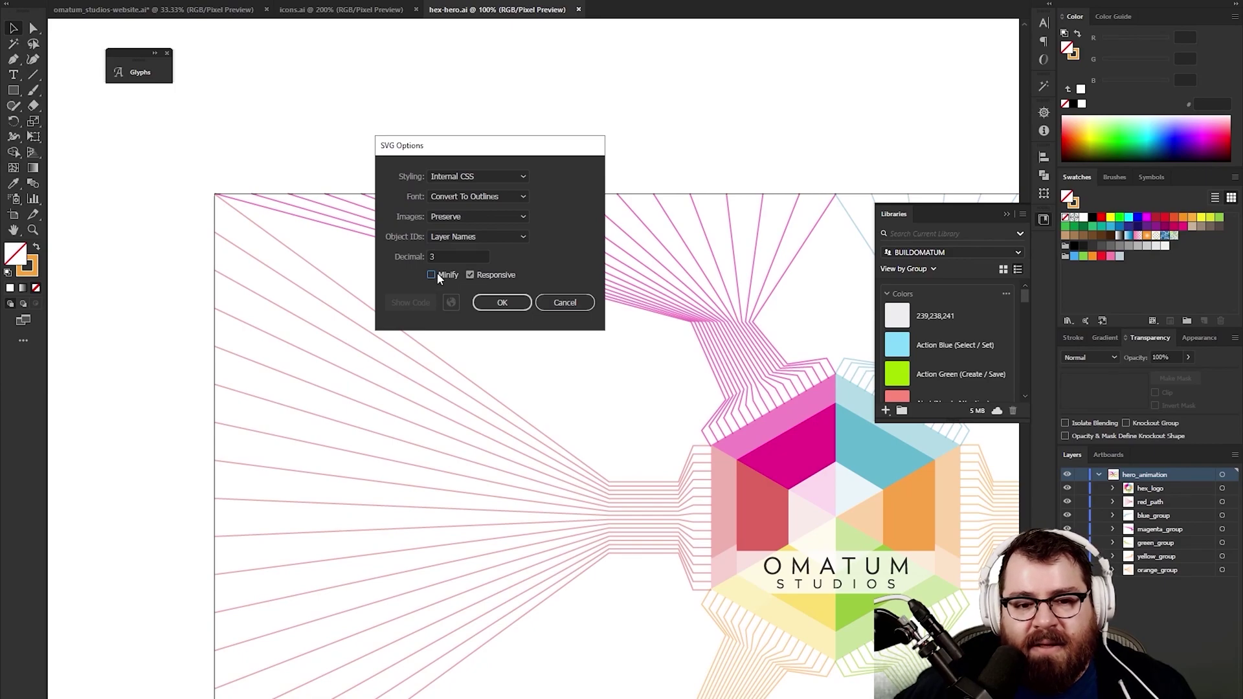
# Step: Confirm the SVG export and select hex-hero-01.svg in the omatum.studio folder
pyautogui.click(503, 302)
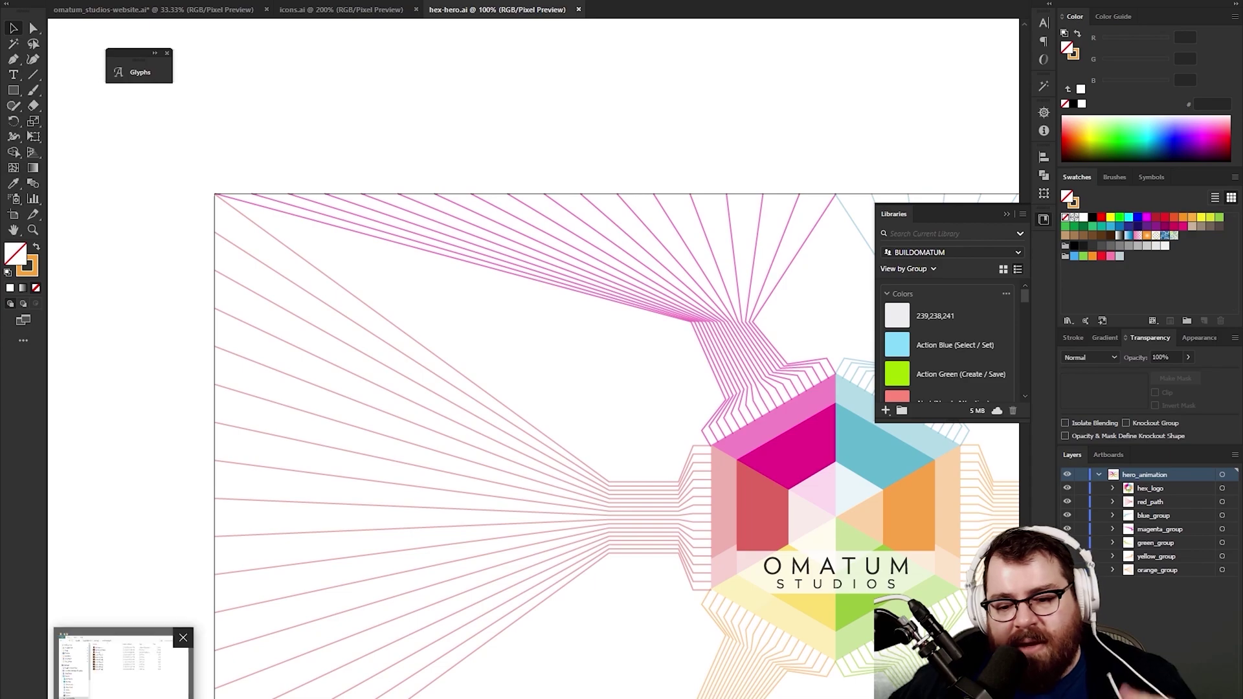
pyautogui.click(126, 660)
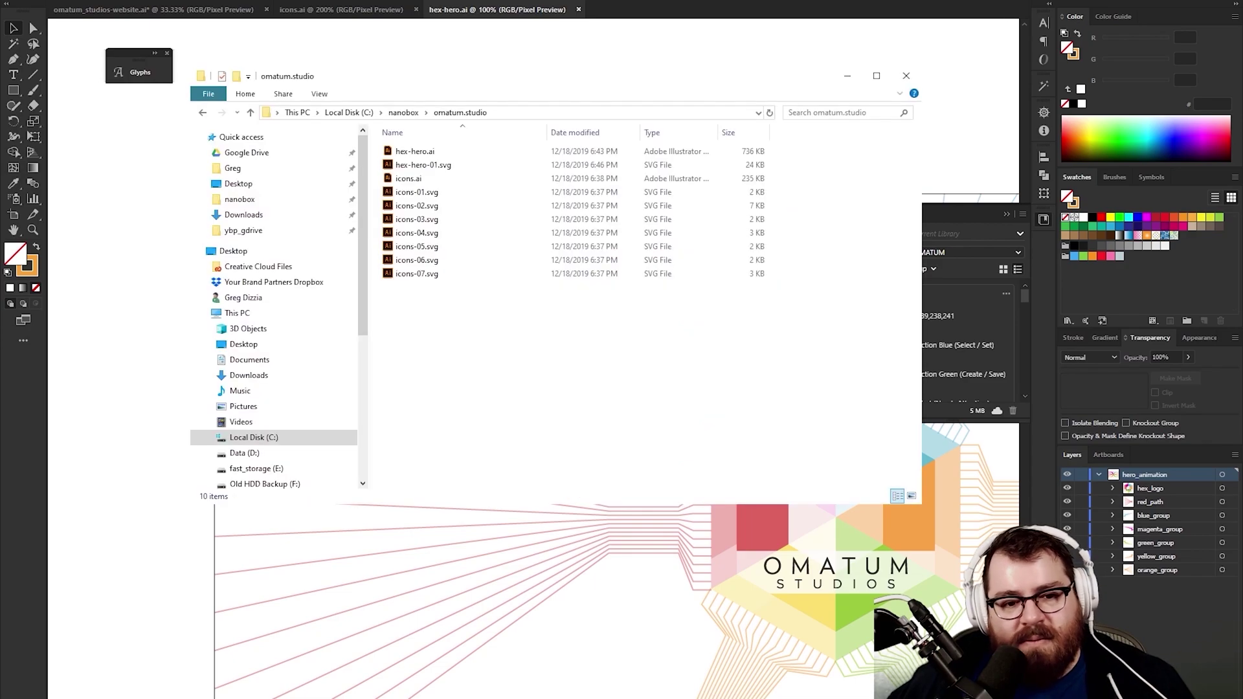
pyautogui.click(444, 165)
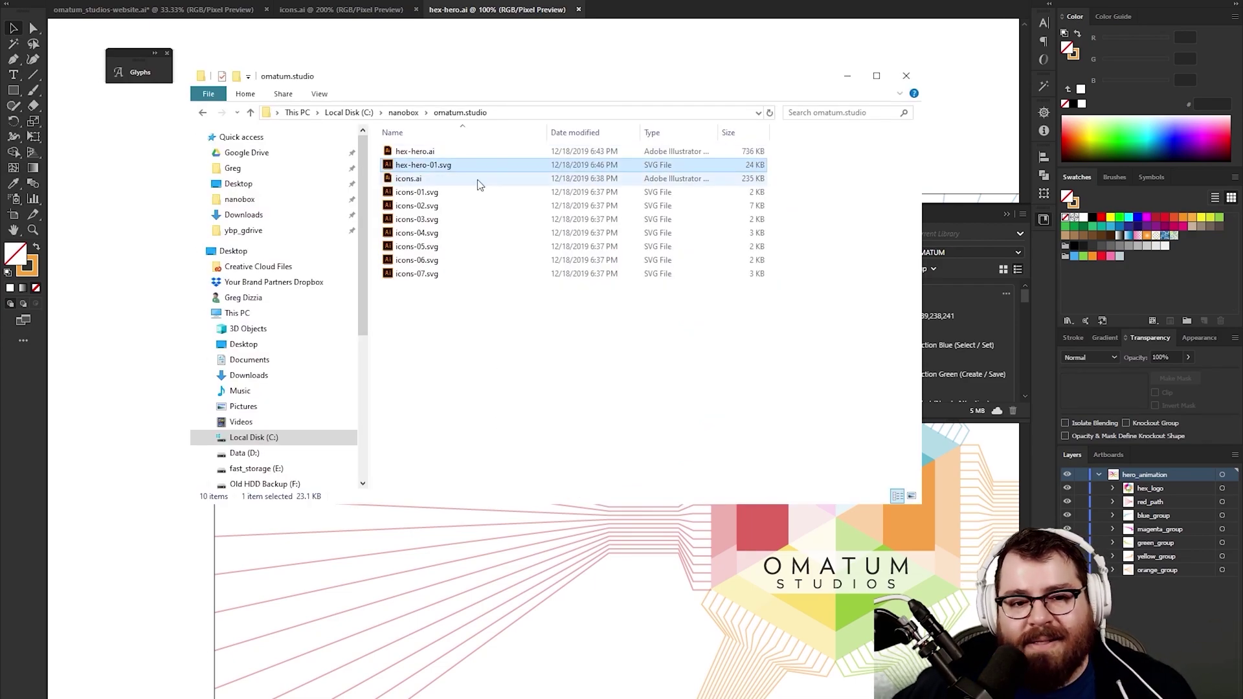
# Step: Browse the right-click menu for hex-hero-01.svg without running any command
pyautogui.rightClick(440, 165)
pyautogui.press('Escape')
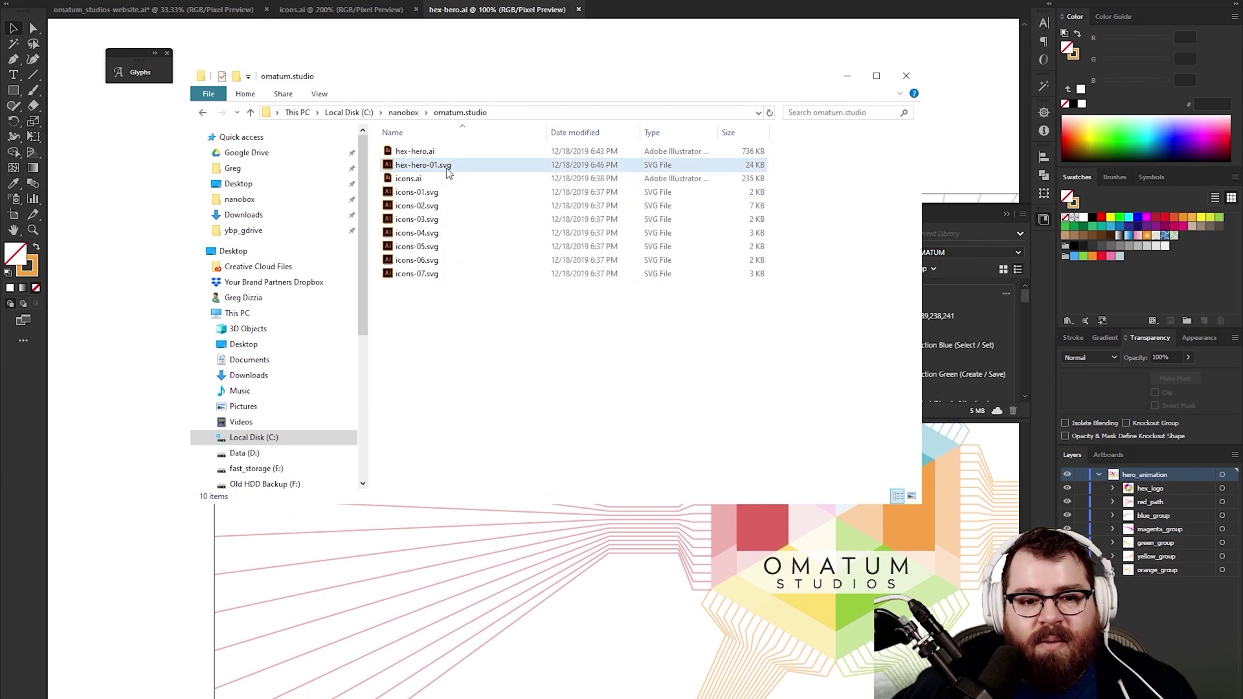
pyautogui.rightClick(442, 170)
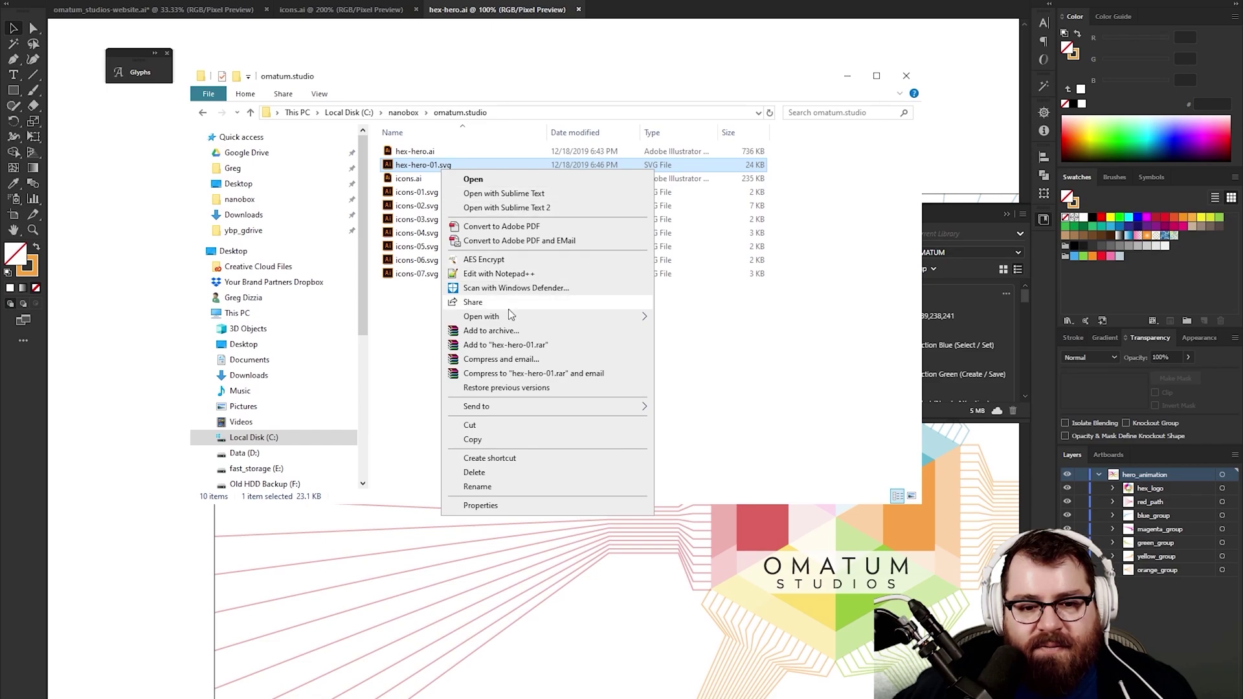
pyautogui.moveTo(511, 318)
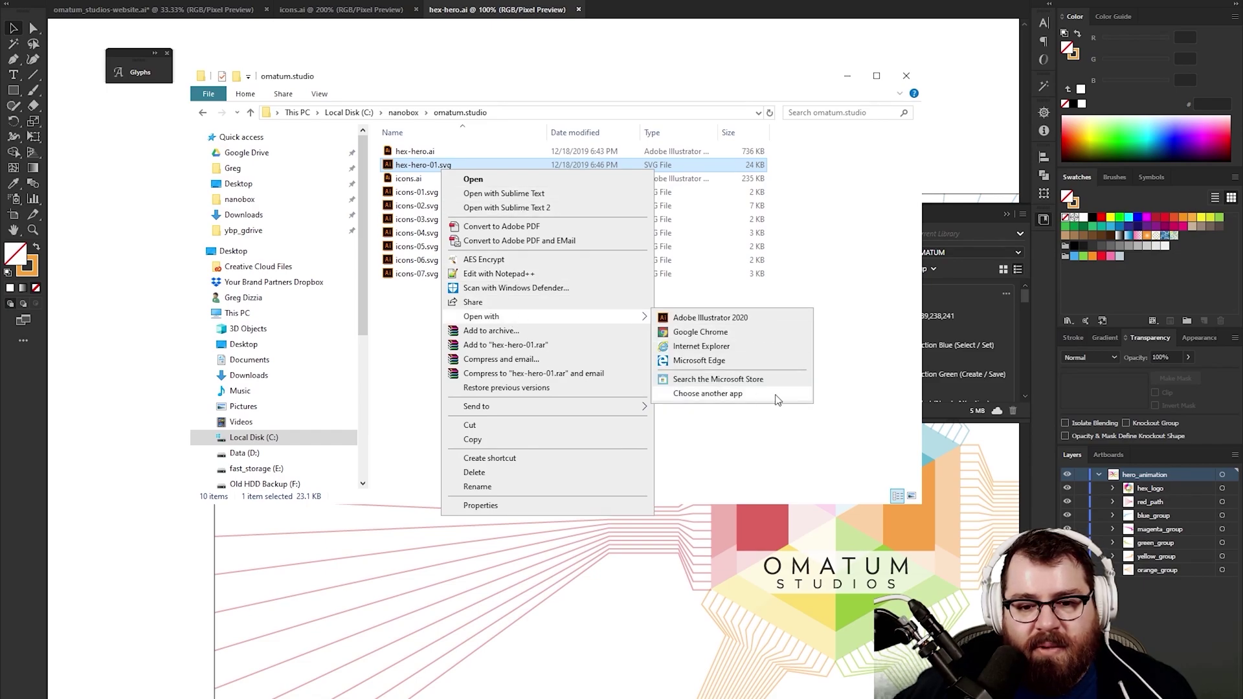
pyautogui.rightClick(413, 170)
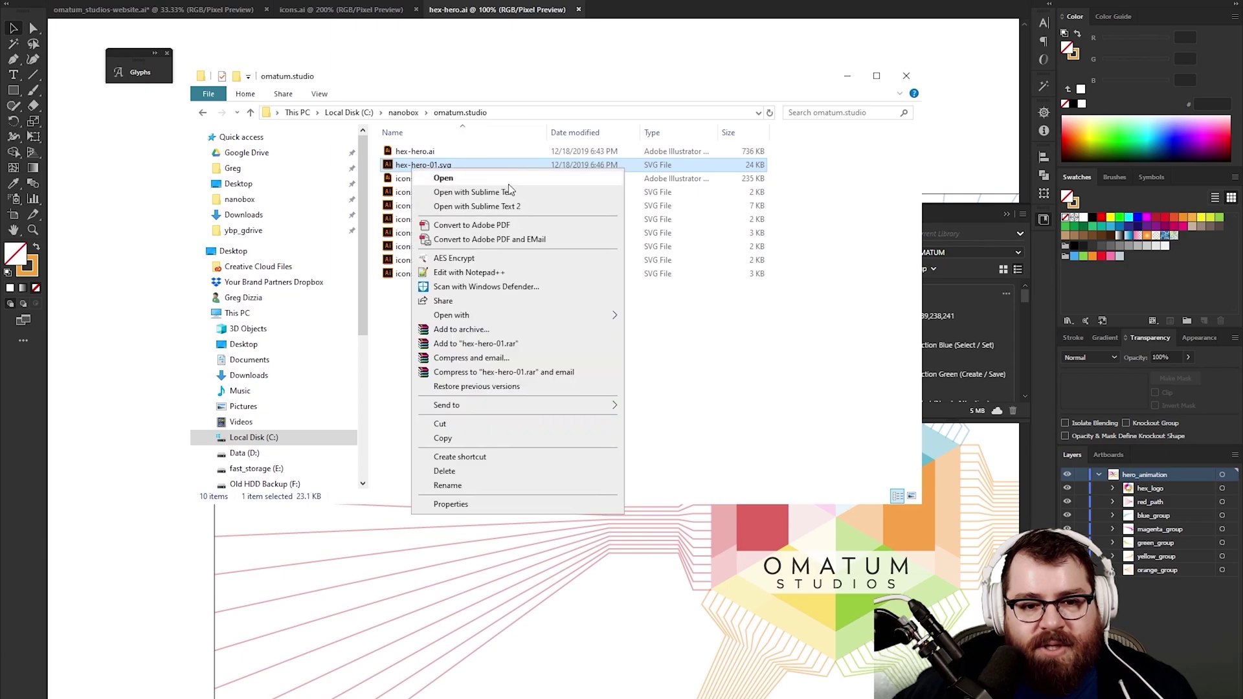
pyautogui.press('Escape')
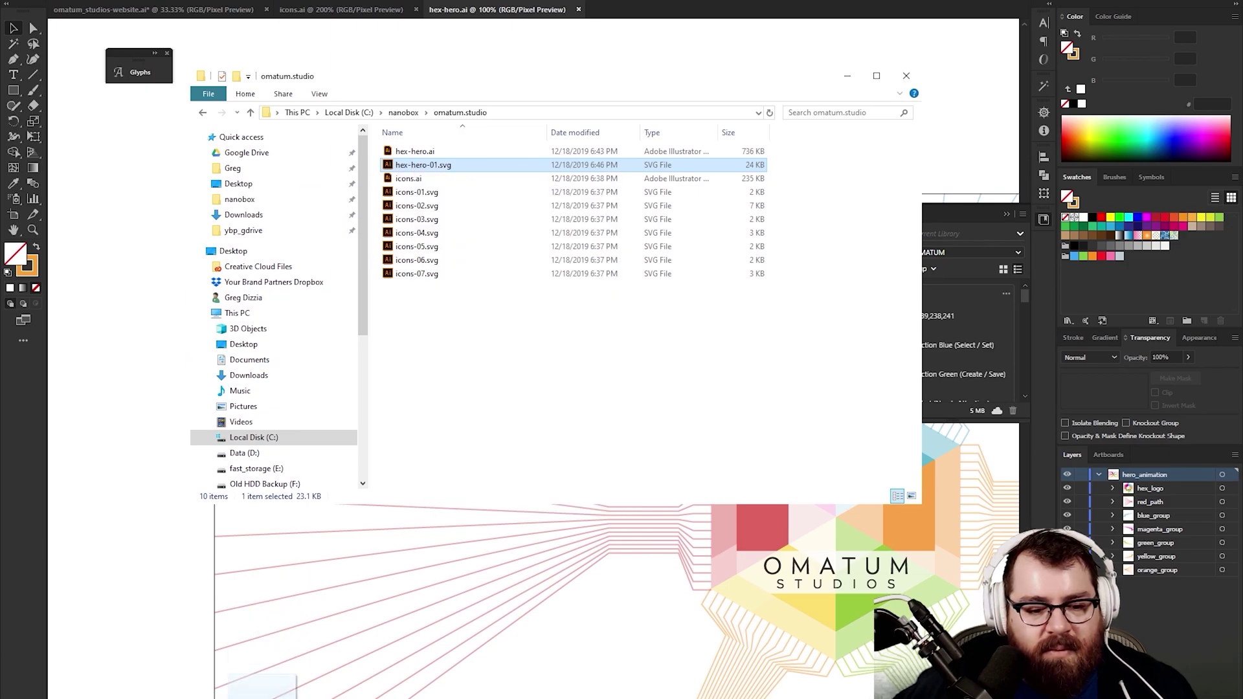
# Step: Switch to Chrome and view the SVG source, checking the .cls-1 rule
pyautogui.click(262, 683)
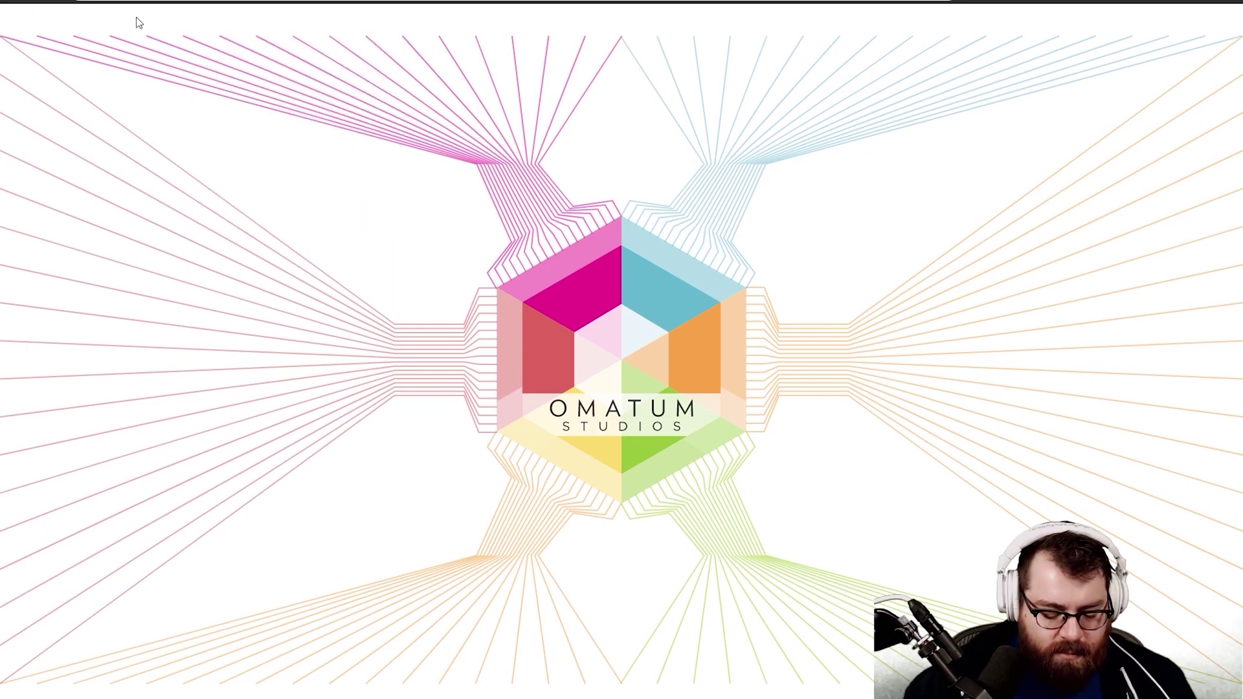
pyautogui.hotkey('ctrl', 'u')
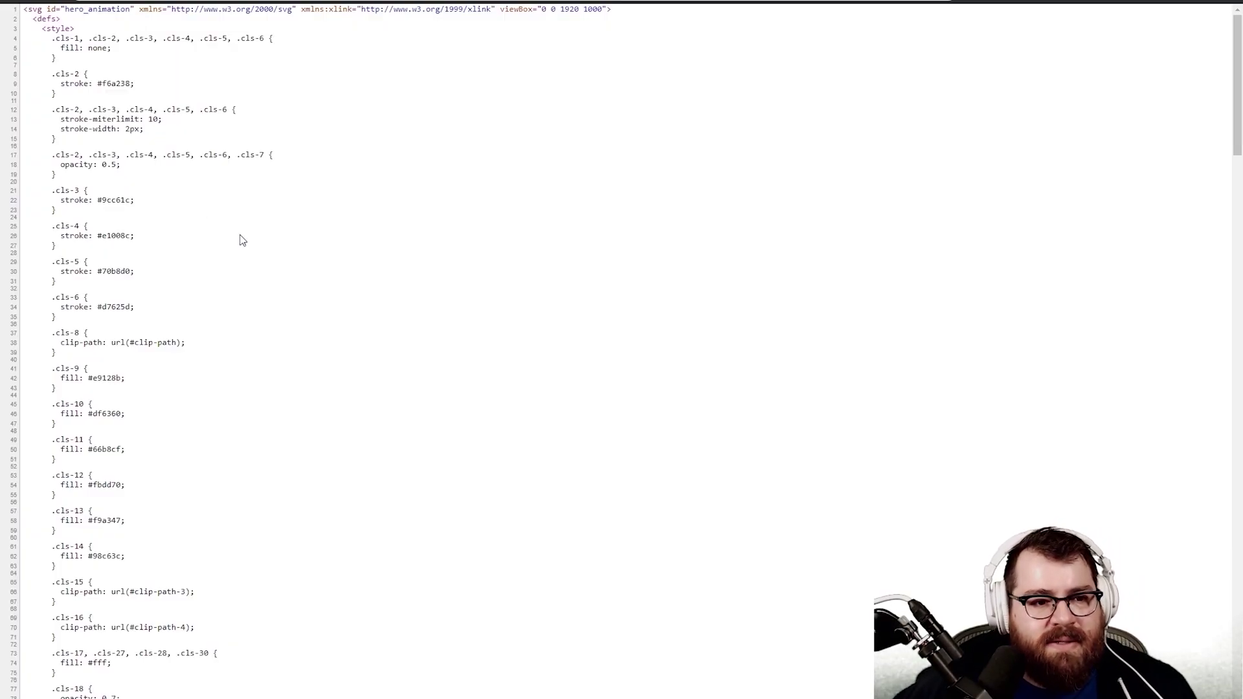
pyautogui.moveTo(67, 32); pyautogui.dragTo(269, 61)
pyautogui.click(117, 64)
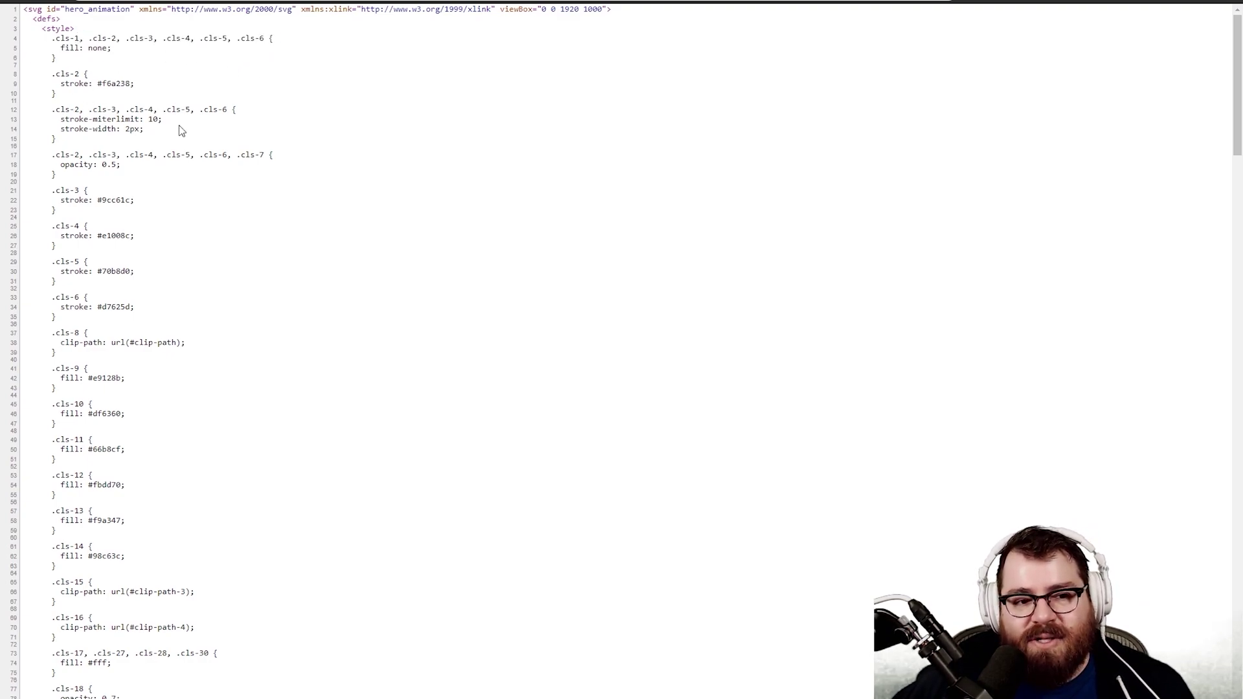
pyautogui.scroll(-4, 138, 199)
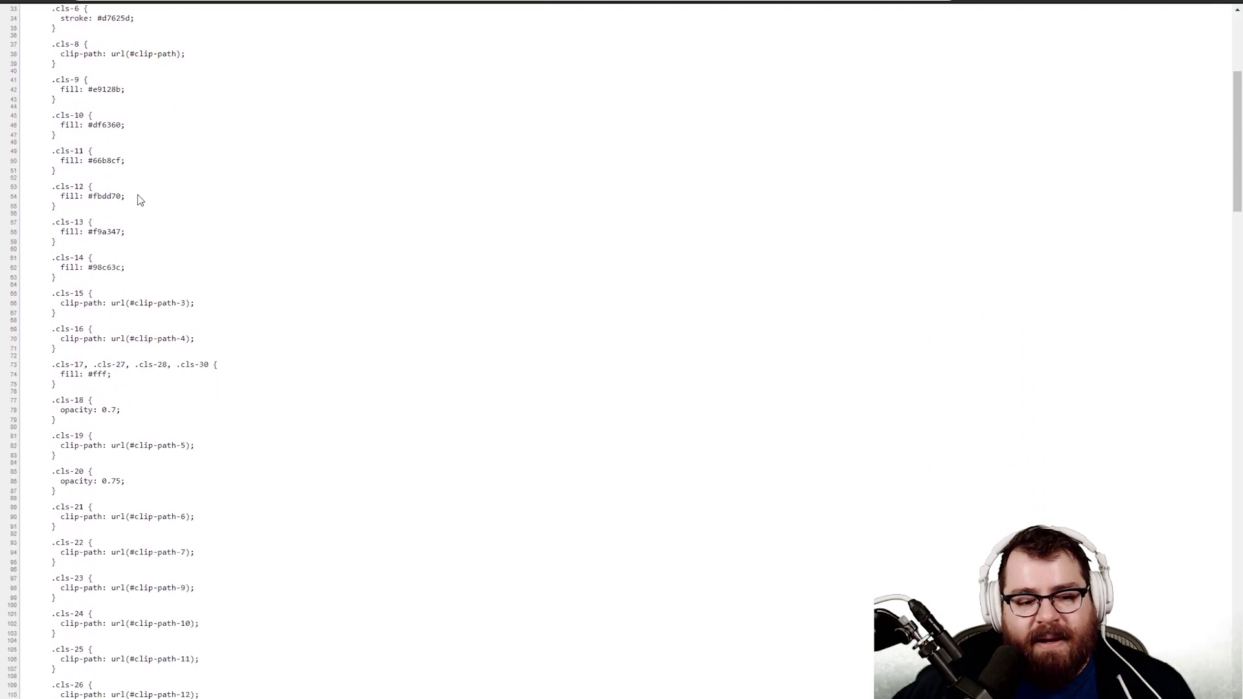
pyautogui.scroll(-5, 140, 201)
# Step: Check the .cls-30 opacity and the e9128b, df6360, 66b8cf fills, then select the whole source
pyautogui.tripleClick(88, 441)
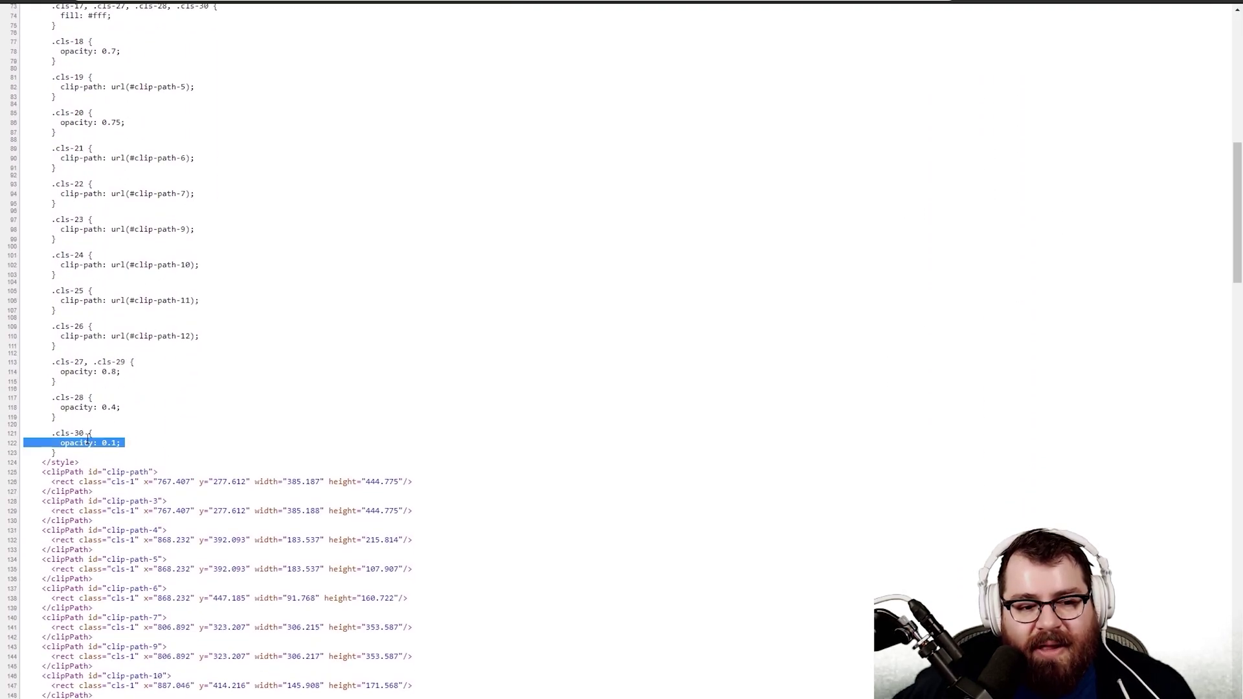
pyautogui.click(163, 431)
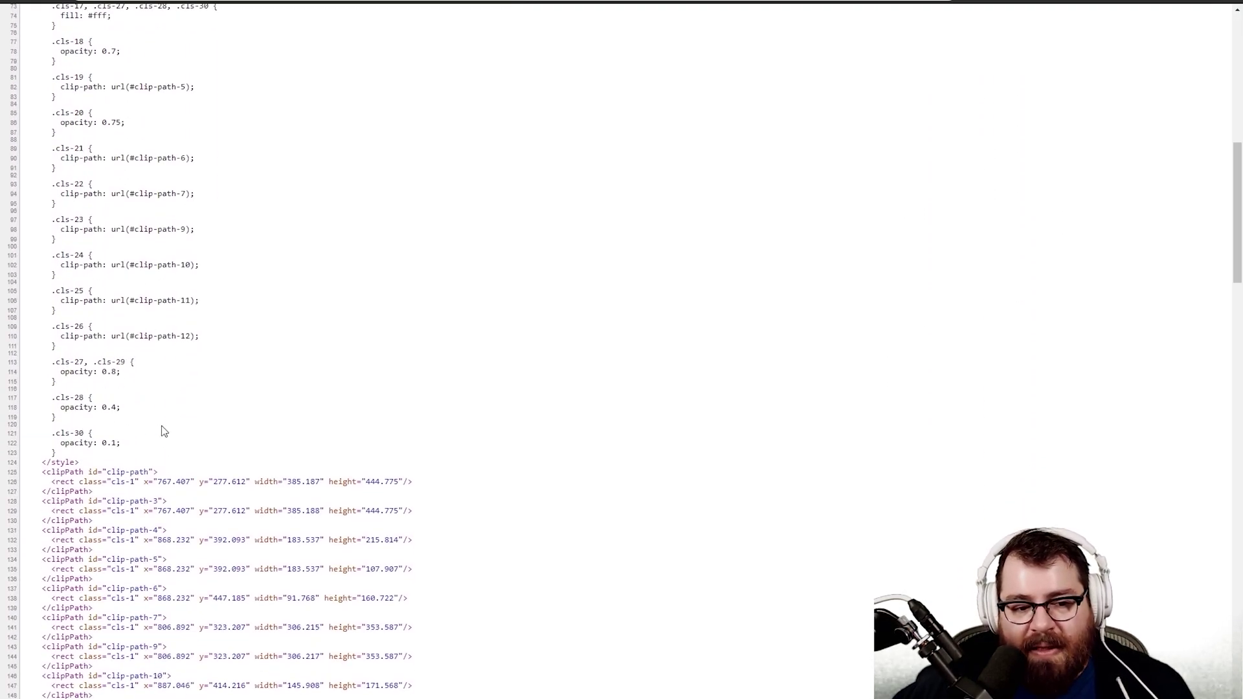
pyautogui.scroll(7, 164, 431)
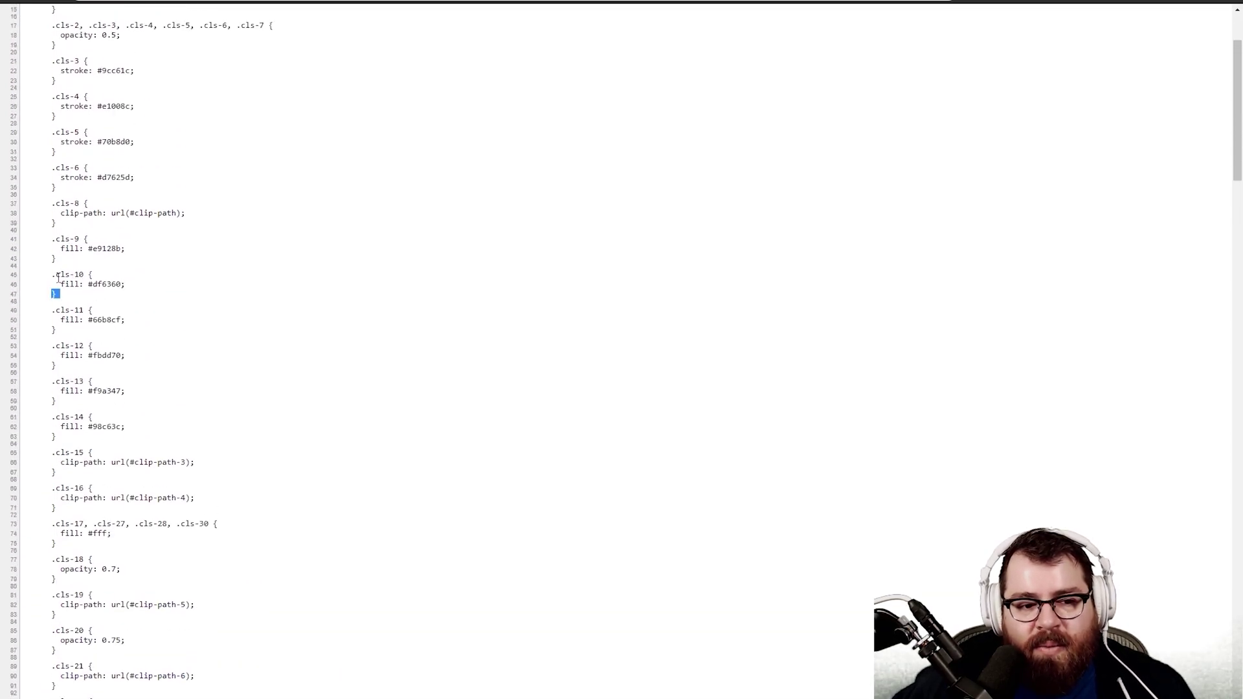
pyautogui.doubleClick(62, 274)
pyautogui.click(92, 276)
pyautogui.doubleClick(106, 284)
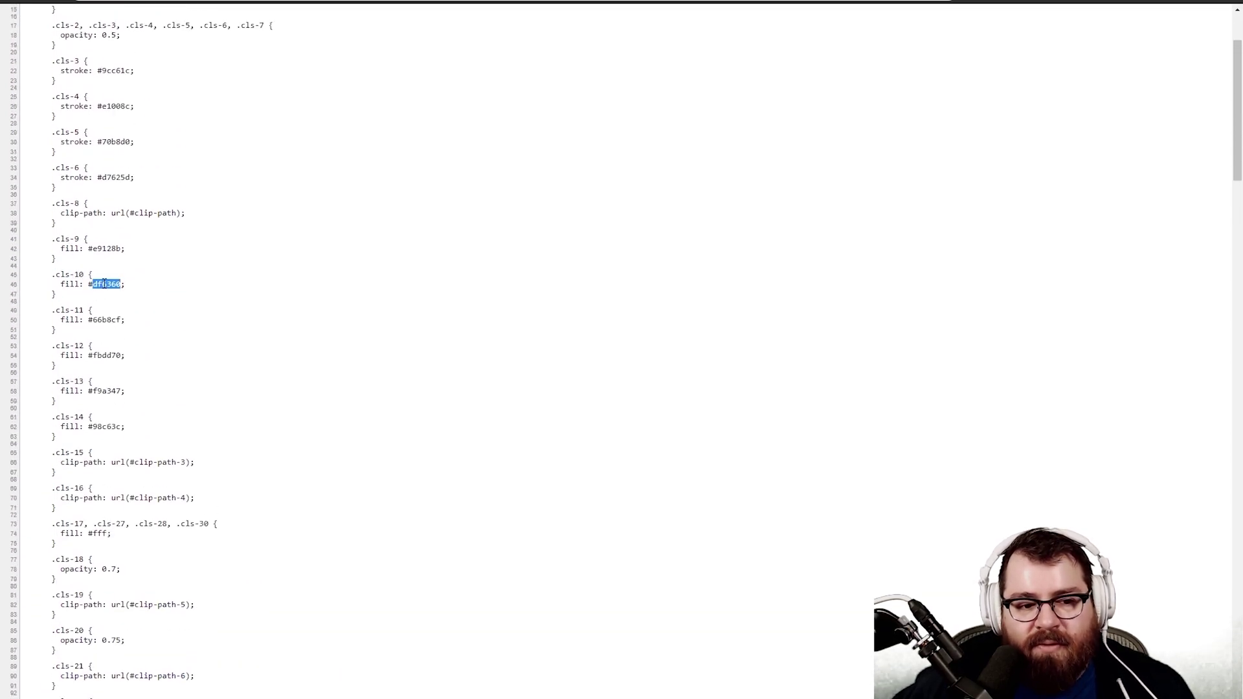
pyautogui.doubleClick(106, 248)
pyautogui.click(107, 317)
pyautogui.doubleClick(104, 319)
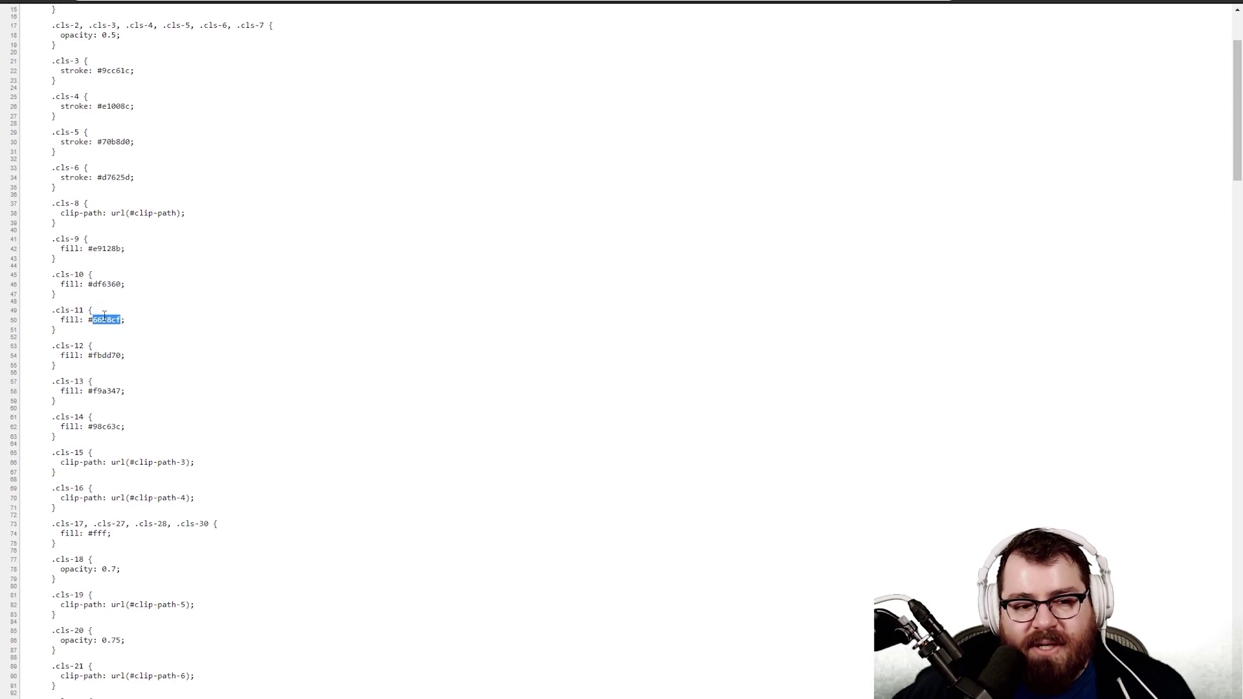
pyautogui.click(52, 311)
pyautogui.scroll(-10, 259, 291)
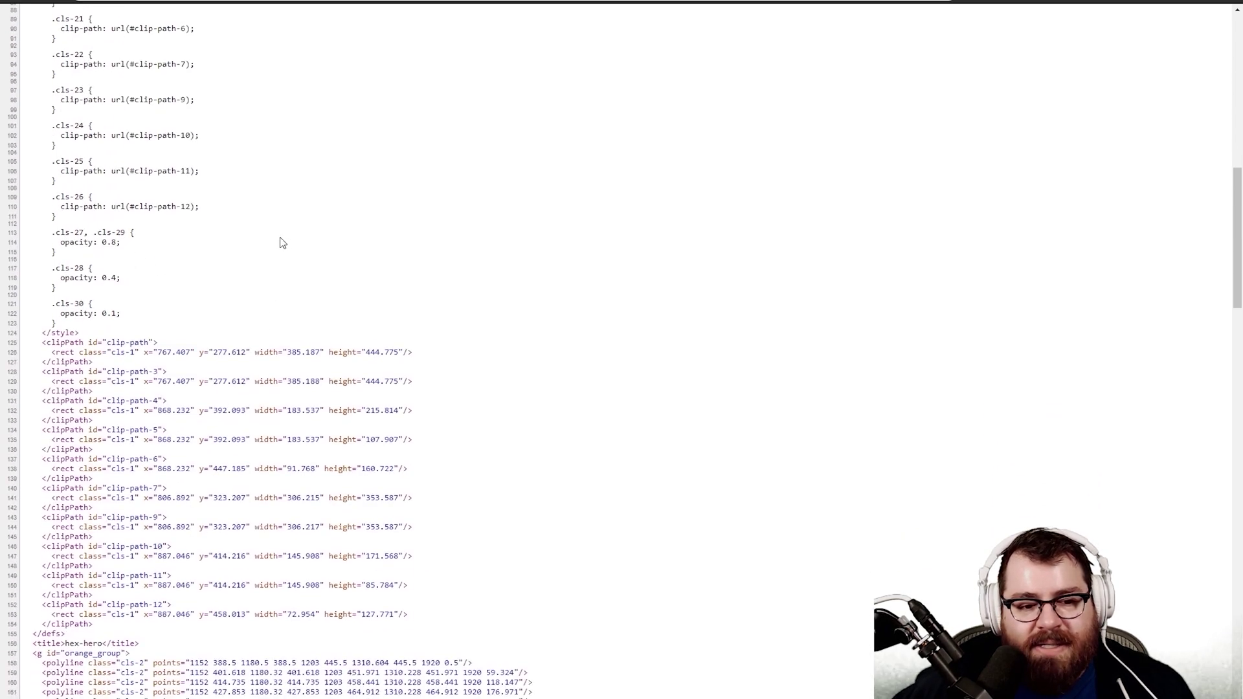
pyautogui.press('F5')
pyautogui.hotkey('ctrl', 'a')
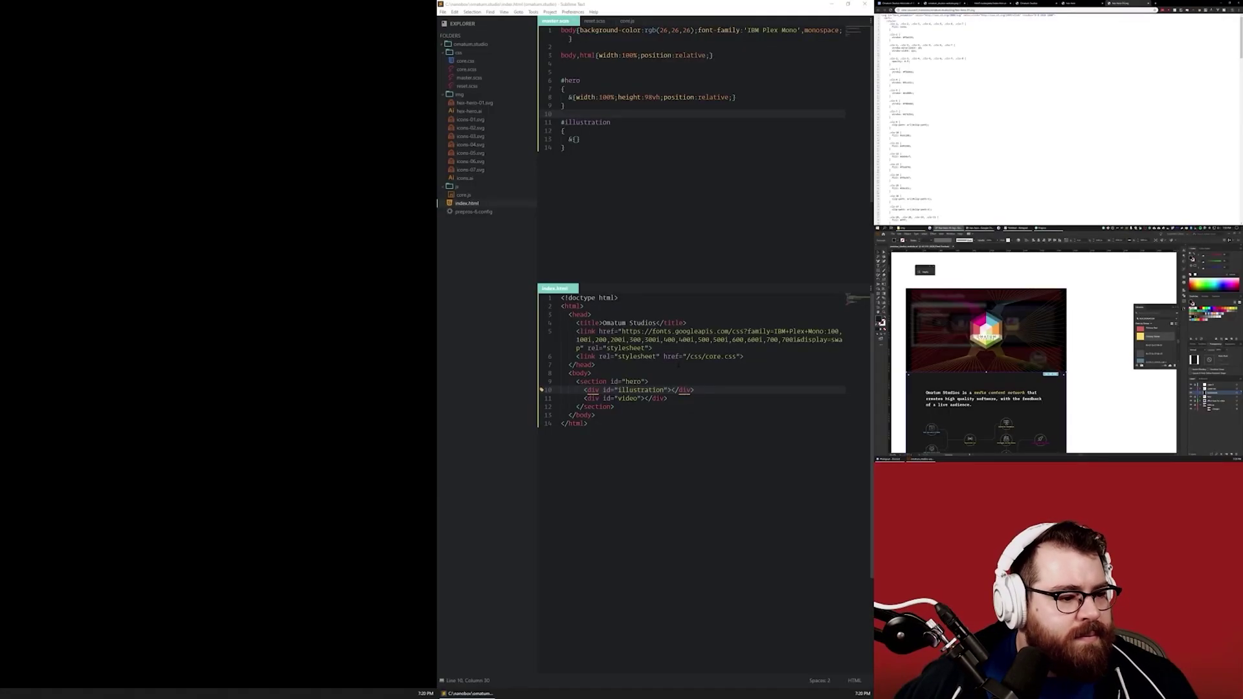
# Step: Paste the hero_animation SVG inline into index.html's illustration div and fold the long markup
pyautogui.hotkey('alt', 'Tab')
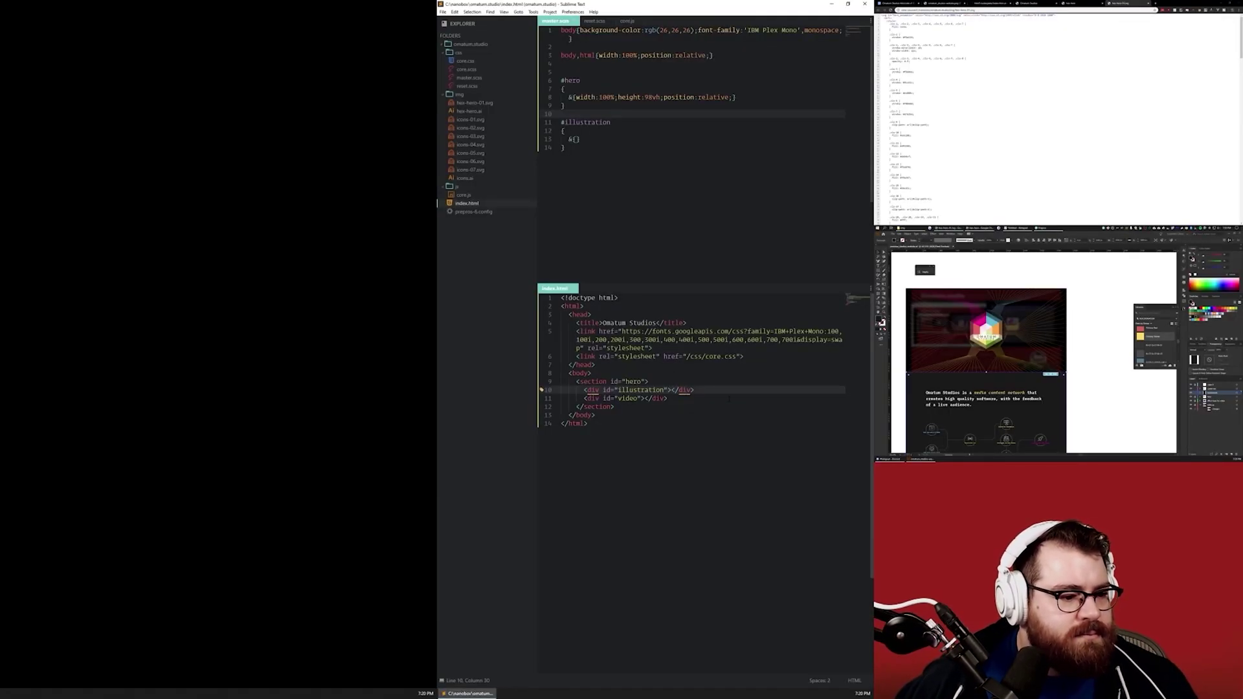
pyautogui.press('Return')
pyautogui.hotkey('ctrl', 'v')
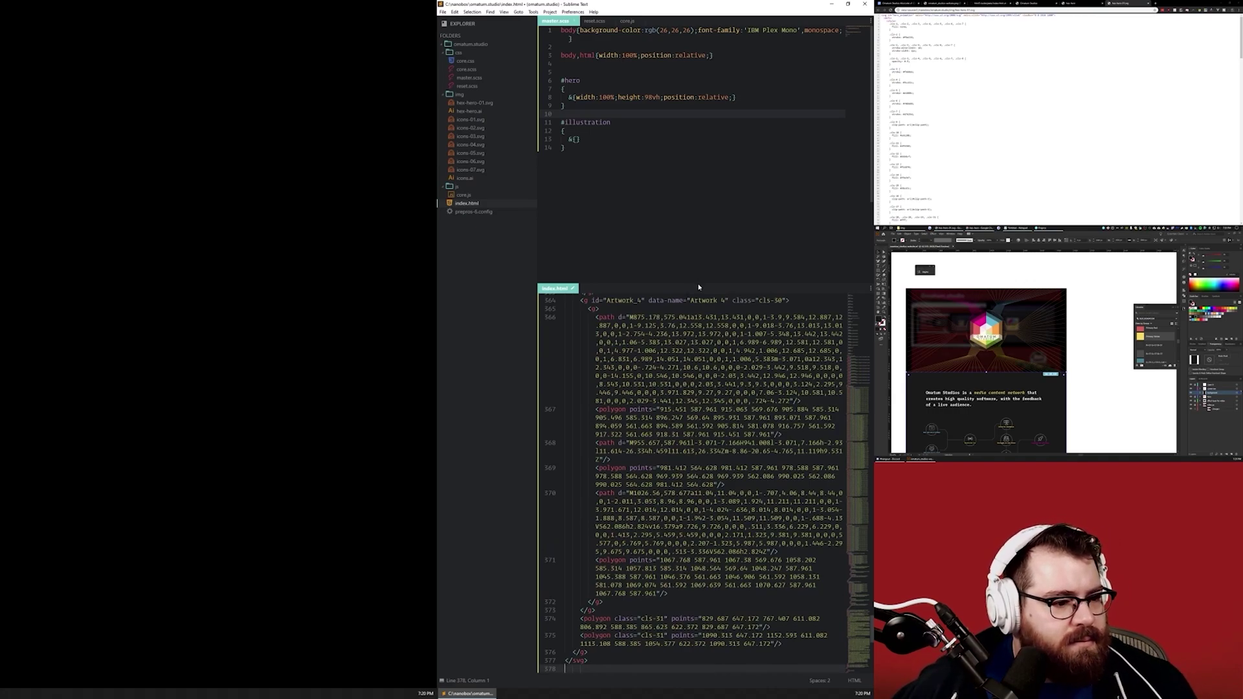
pyautogui.moveTo(698, 286); pyautogui.dragTo(699, 184)
pyautogui.click(663, 330)
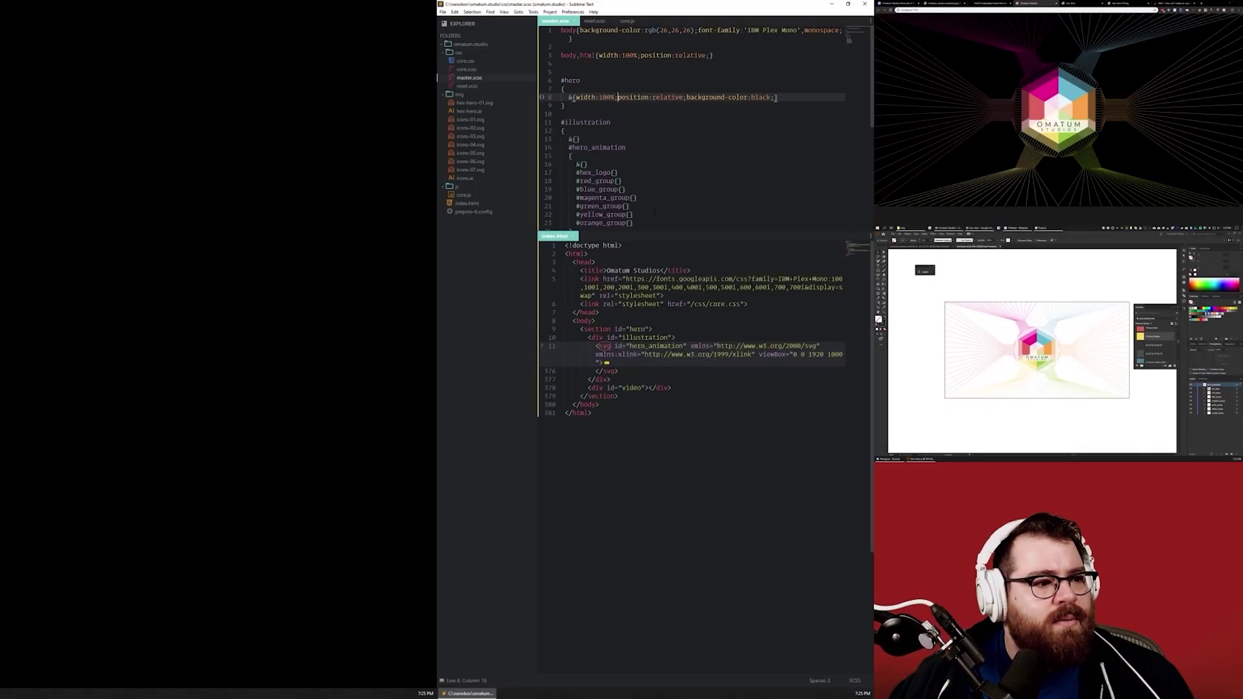
pyautogui.click(614, 172)
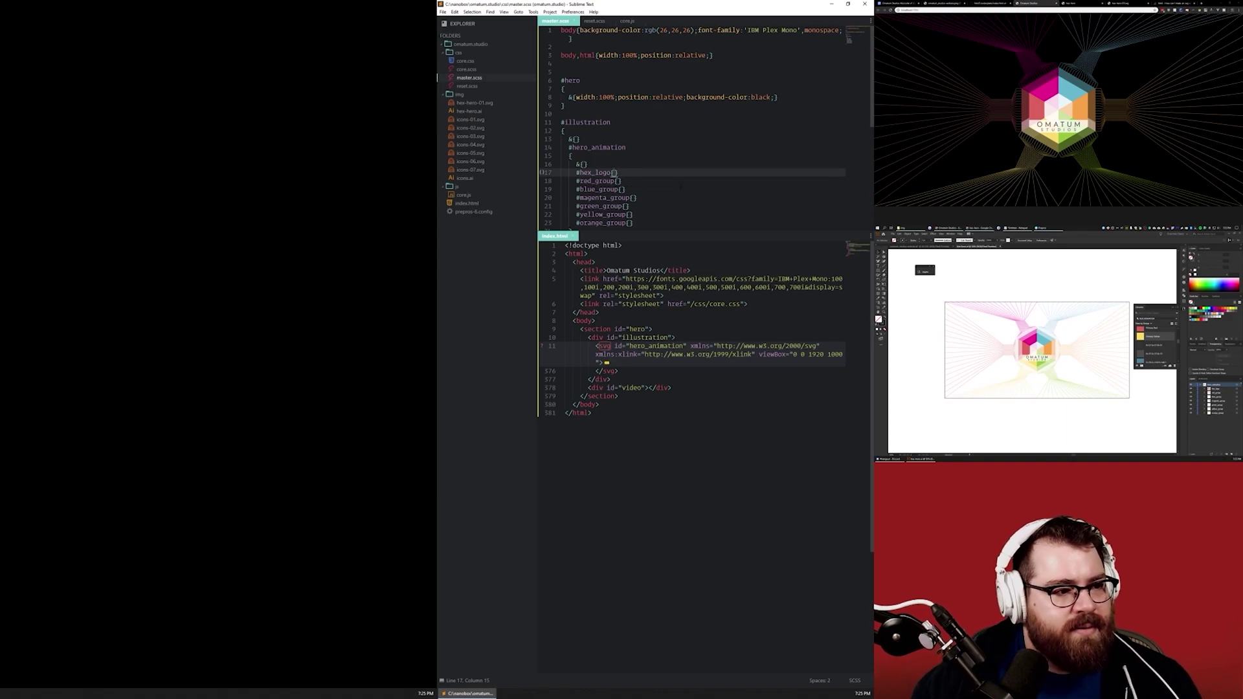
# Step: Hide #hex_logo with opacity:0 and save master.scss
pyautogui.write('opacity:0;')
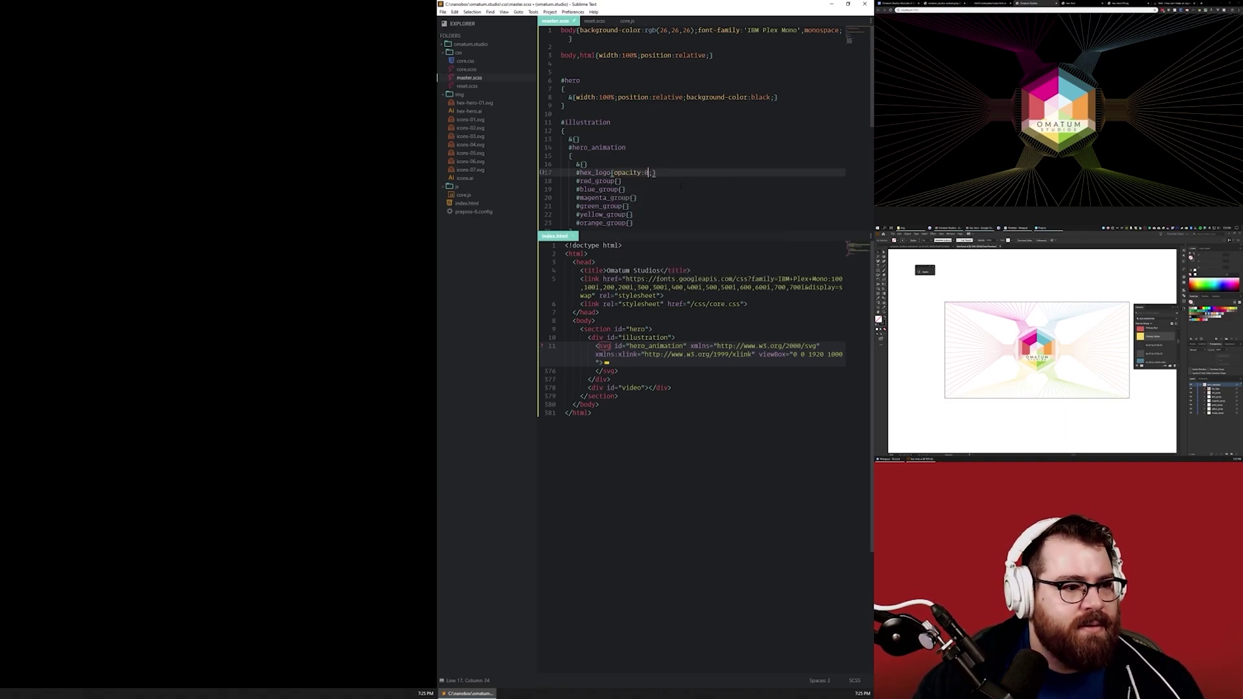
pyautogui.hotkey('ctrl', 's')
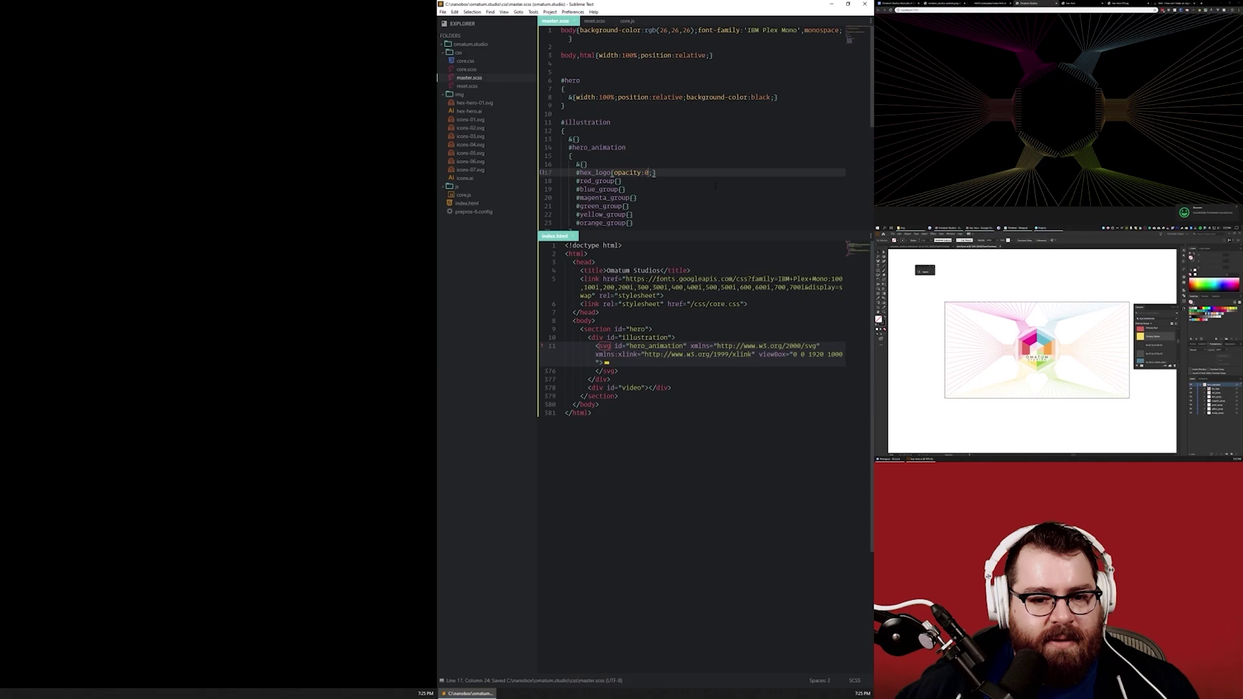
pyautogui.scroll(-2, 705, 210)
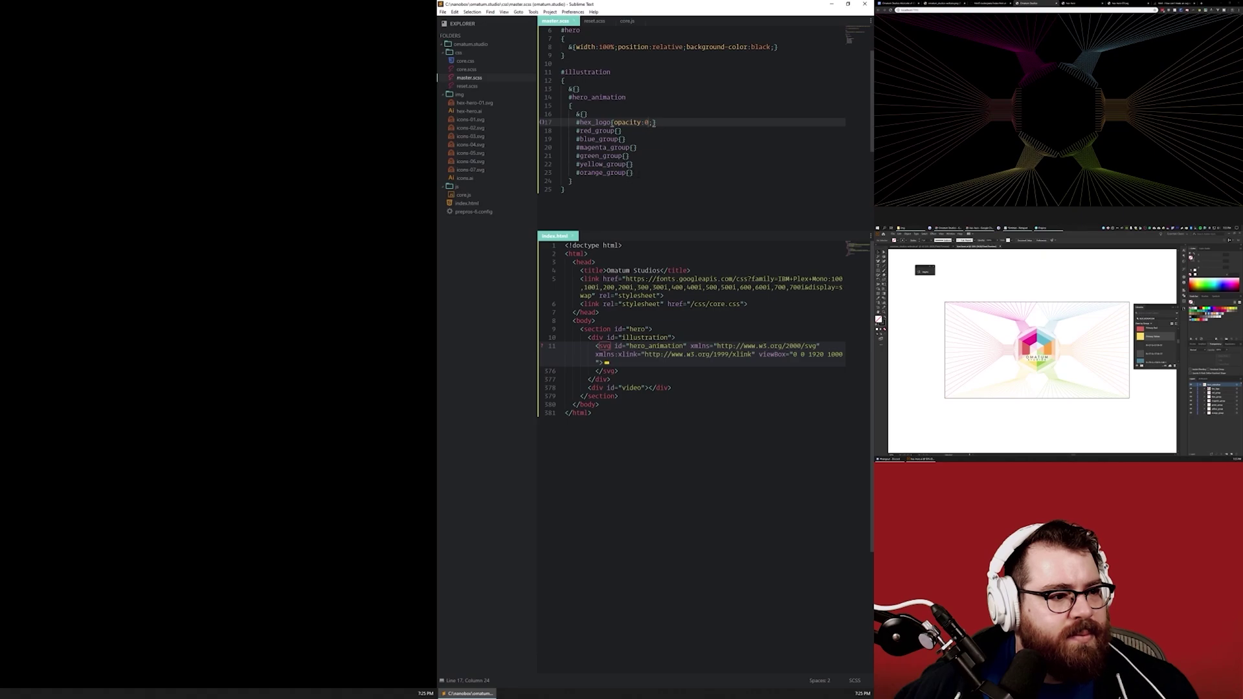
pyautogui.click(636, 172)
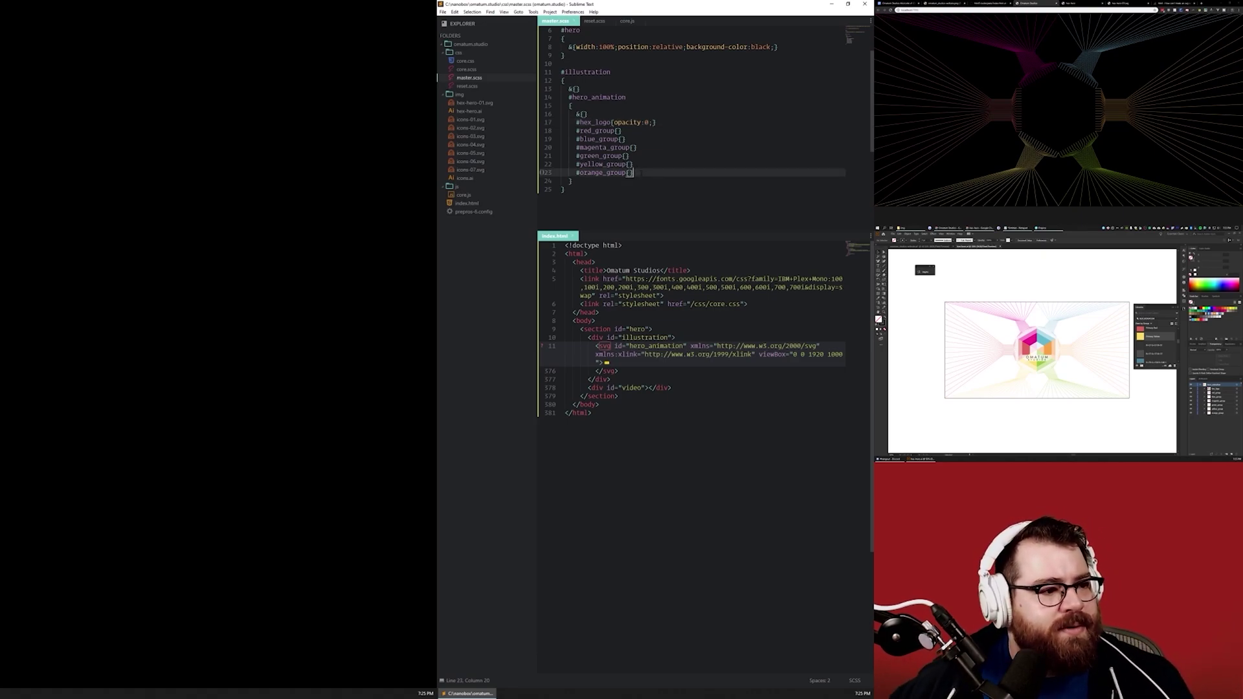
# Step: Duplicate the six colour group rules and join them after #red_group into one comma-separated selector
pyautogui.moveTo(636, 172); pyautogui.dragTo(576, 131)
pyautogui.hotkey('ctrl', 'c')
pyautogui.click(686, 175)
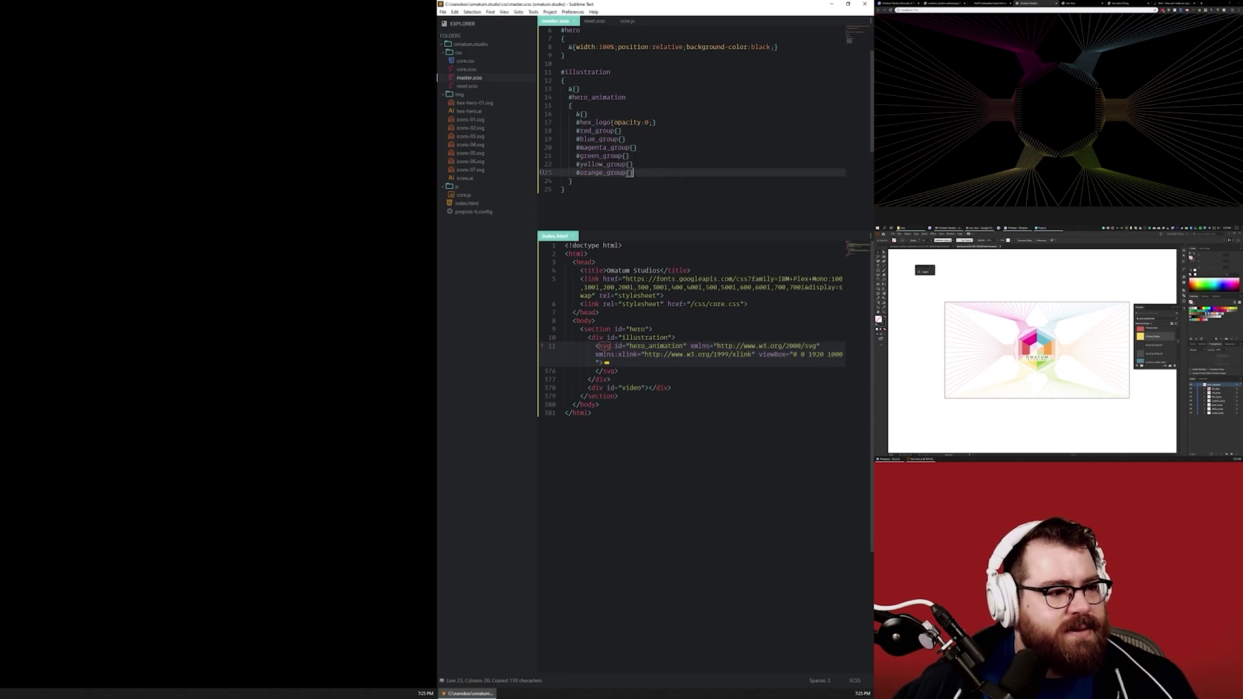
pyautogui.press('Return')
pyautogui.hotkey('ctrl', 'v')
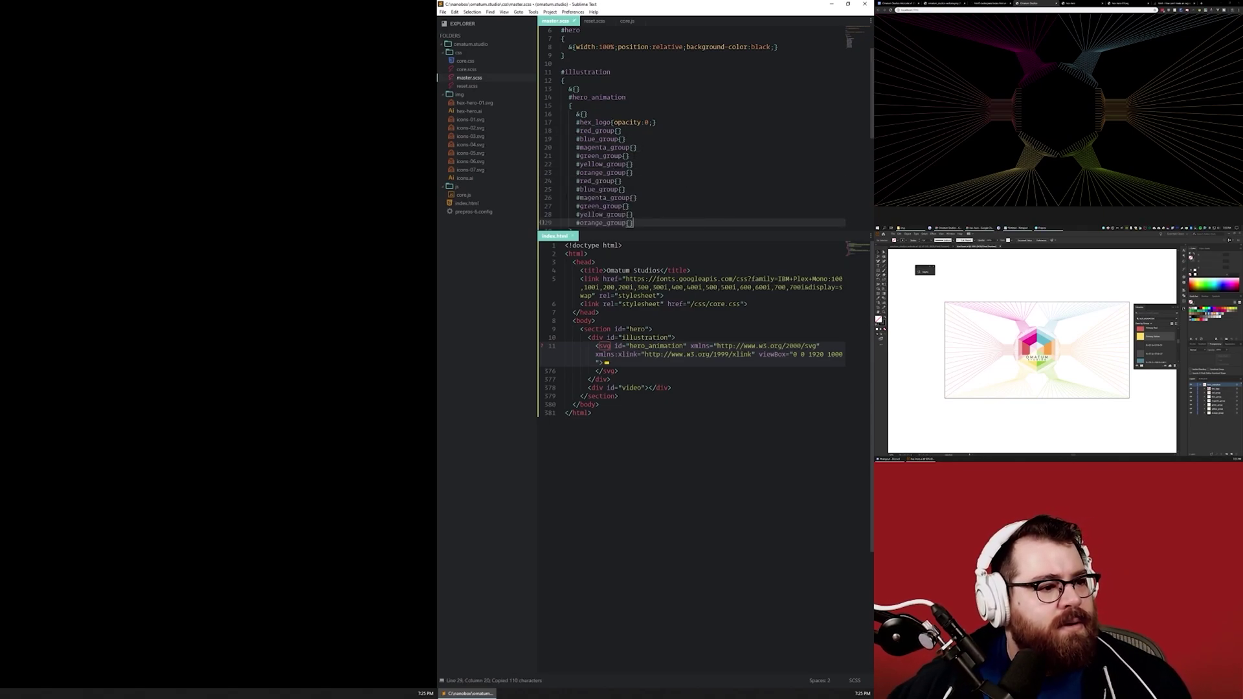
pyautogui.moveTo(576, 189); pyautogui.dragTo(635, 222)
pyautogui.hotkey('ctrl', 'x')
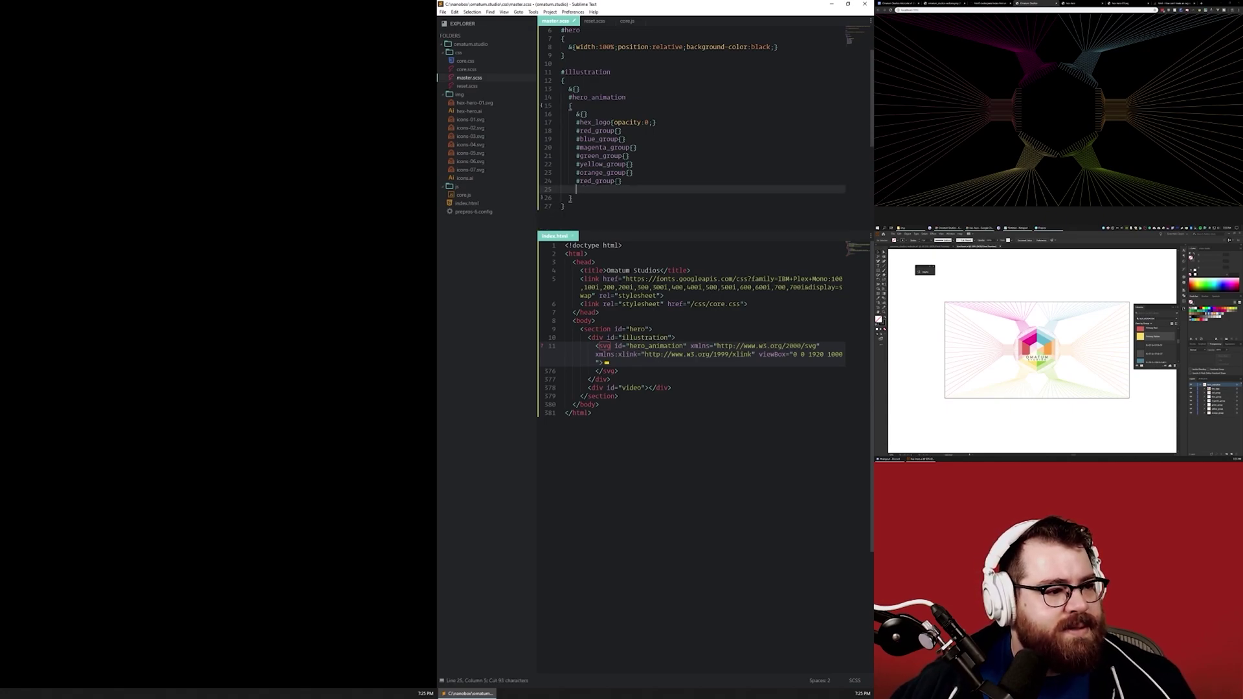
pyautogui.press('Up')
pyautogui.press('End')
pyautogui.press('Left')
pyautogui.press('Left')
pyautogui.write(',')
pyautogui.hotkey('ctrl', 'v')
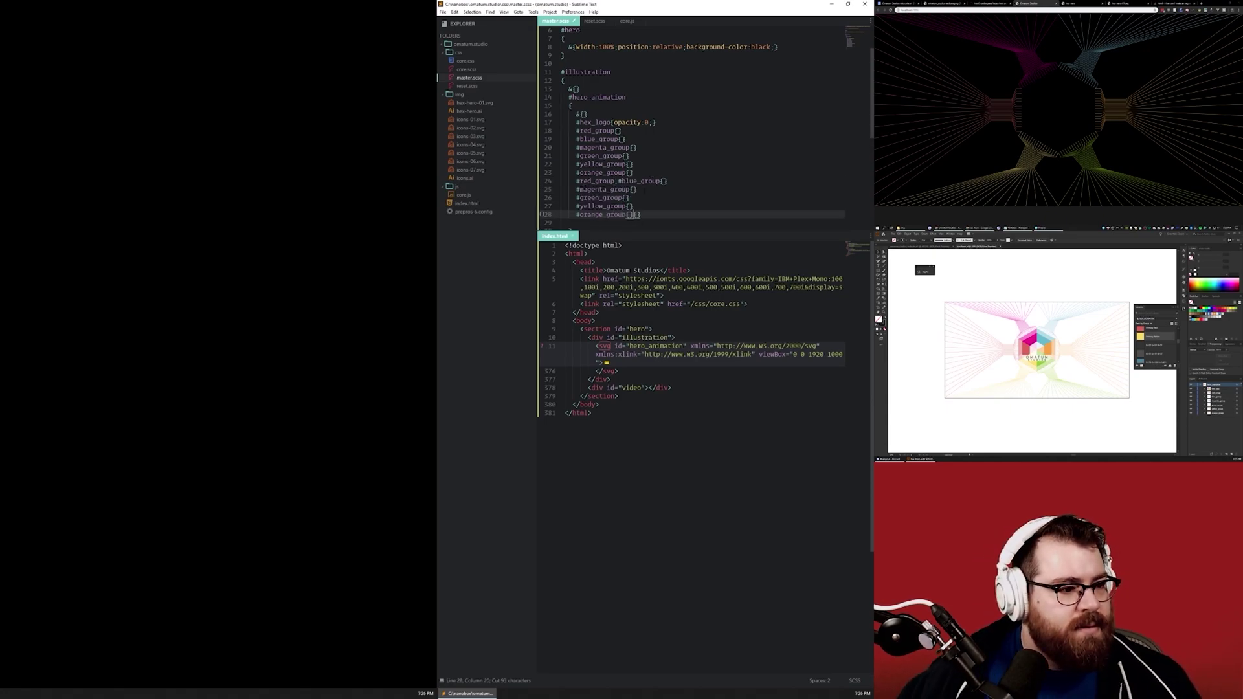
pyautogui.click(661, 180)
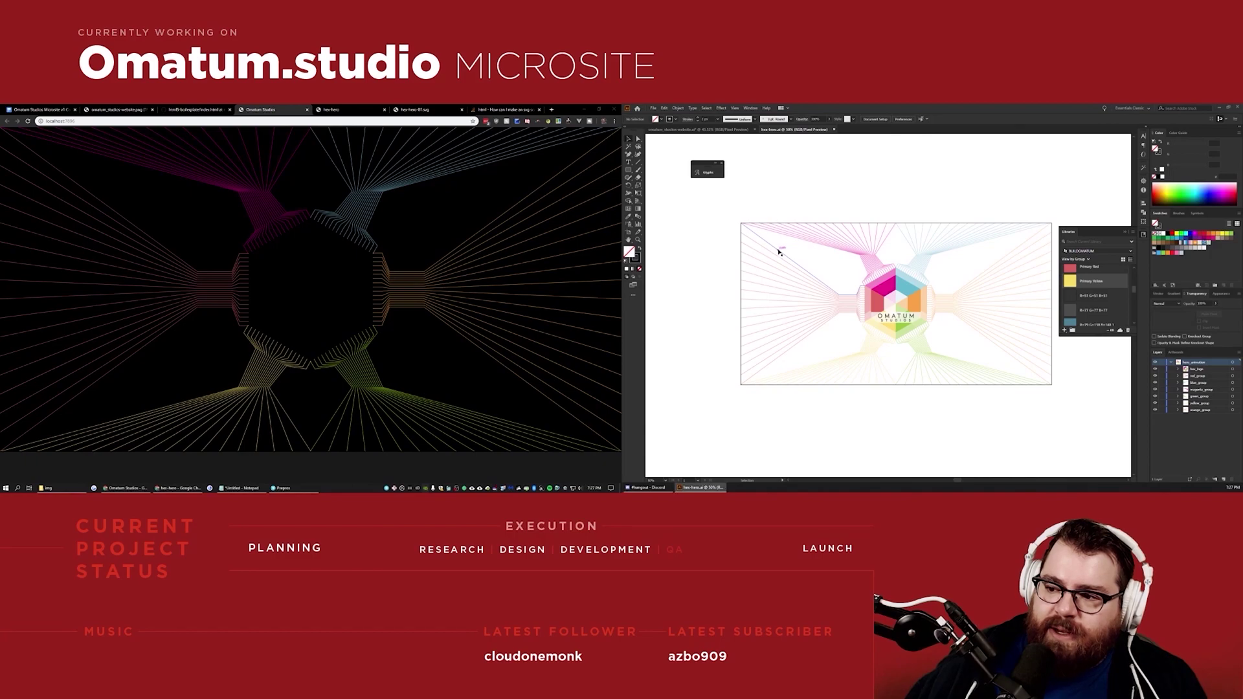
pyautogui.click(782, 253)
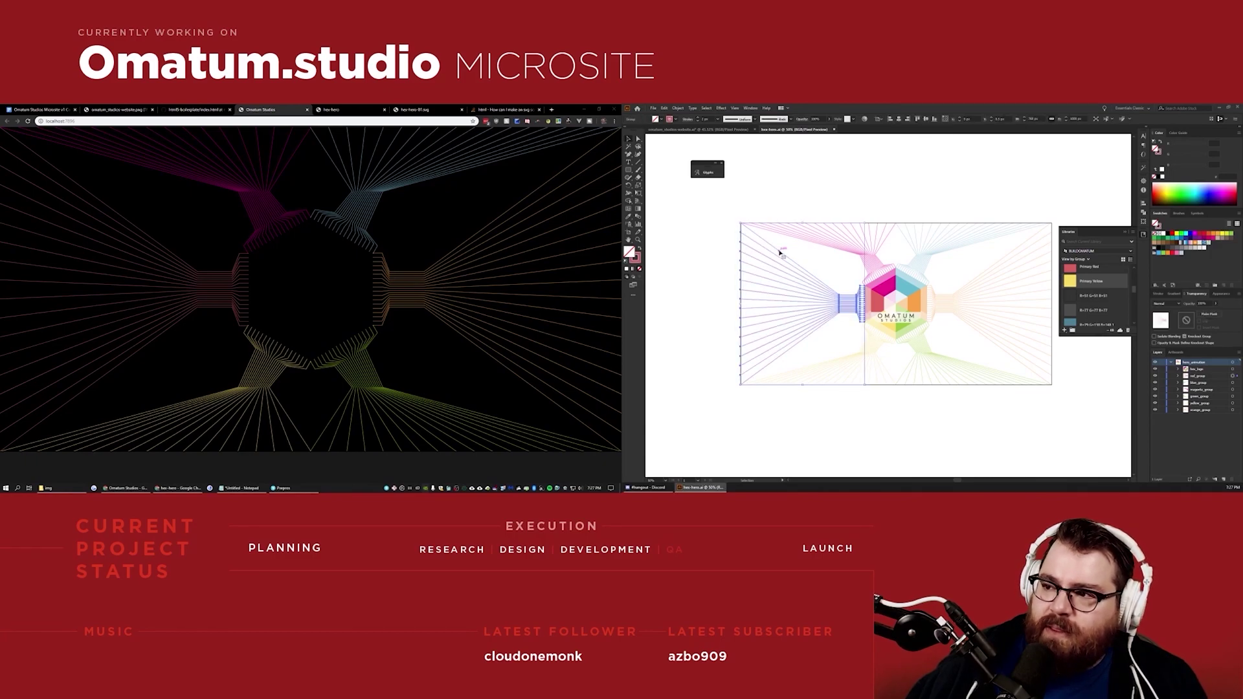
pyautogui.press('a')
pyautogui.click(792, 261)
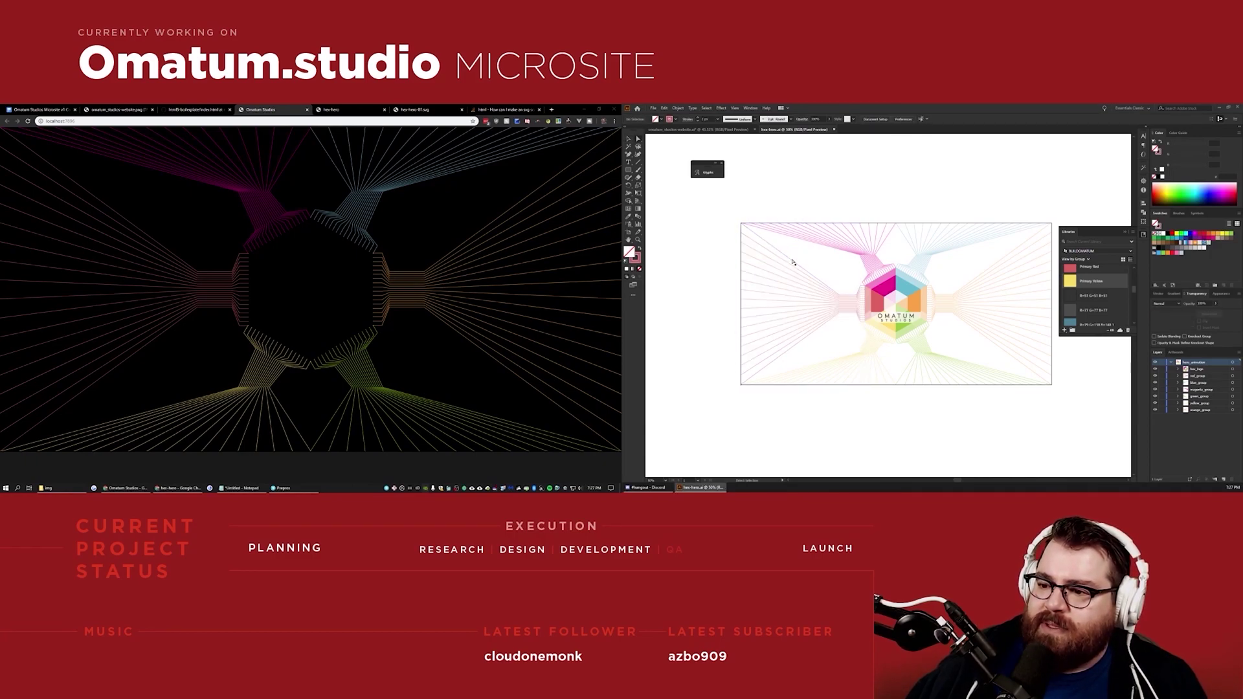
pyautogui.click(790, 260)
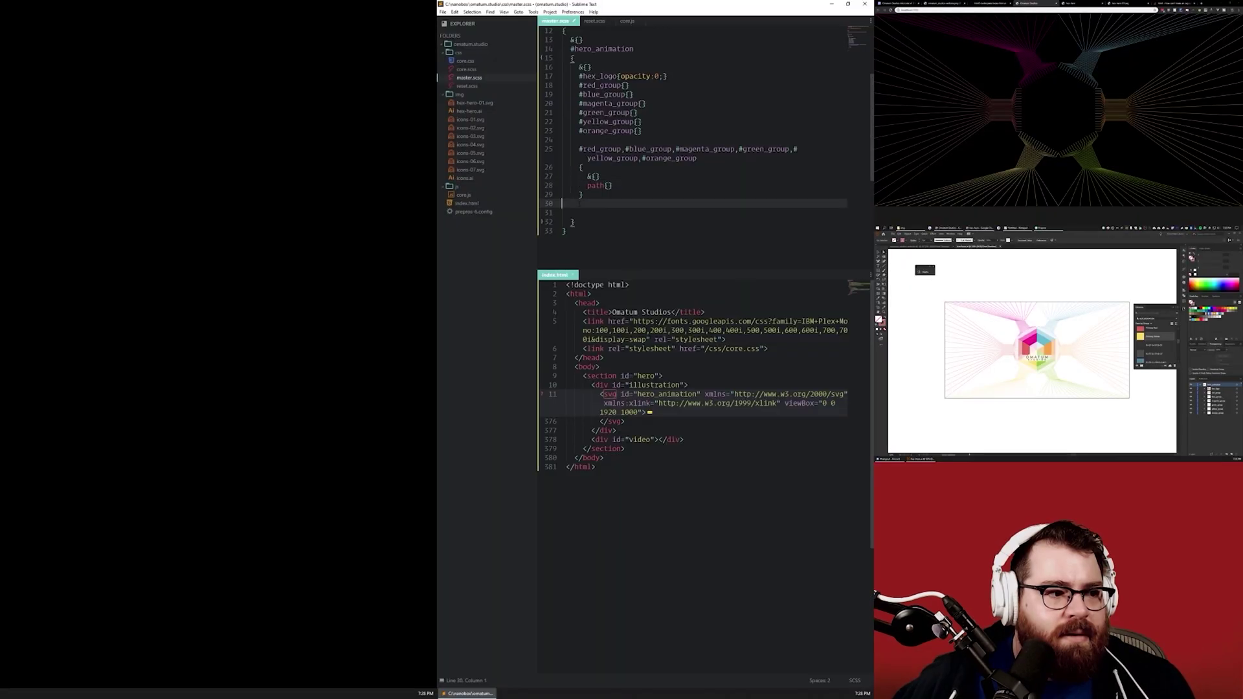
# Step: Search the web for 'bugplug' and scroll its landing page to the multicoloured line-wave graphic
pyautogui.press('Down')
pyautogui.press('Down')
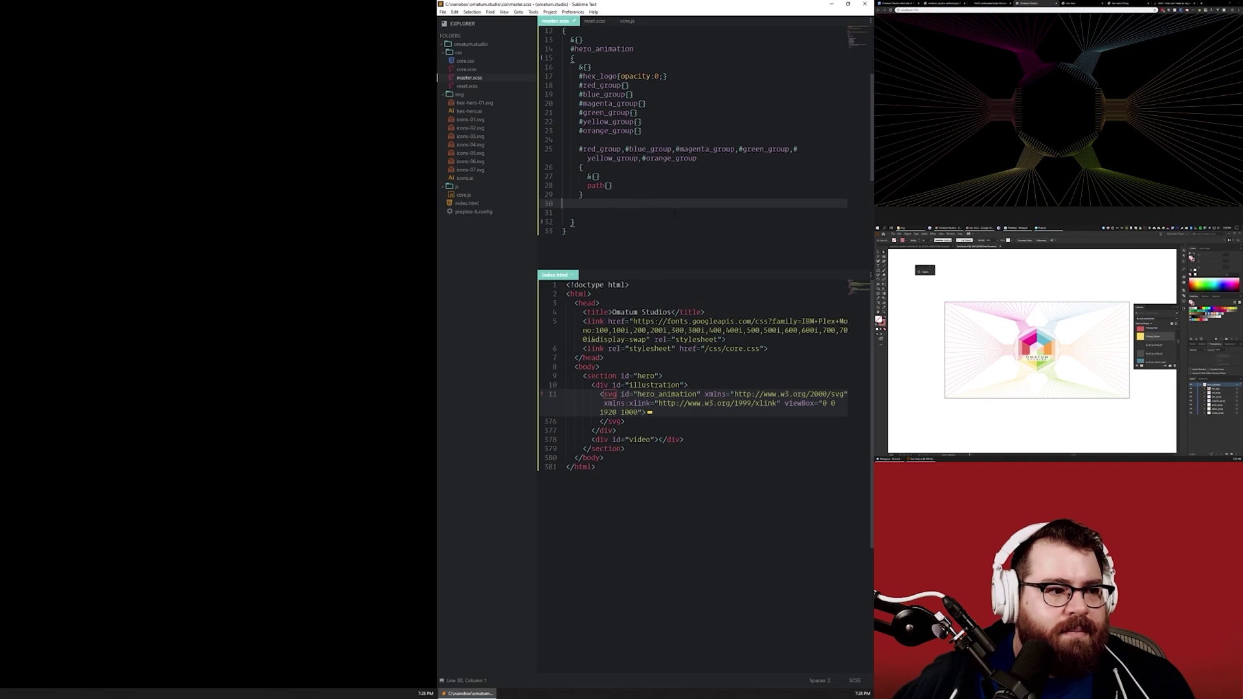
pyautogui.press('Up')
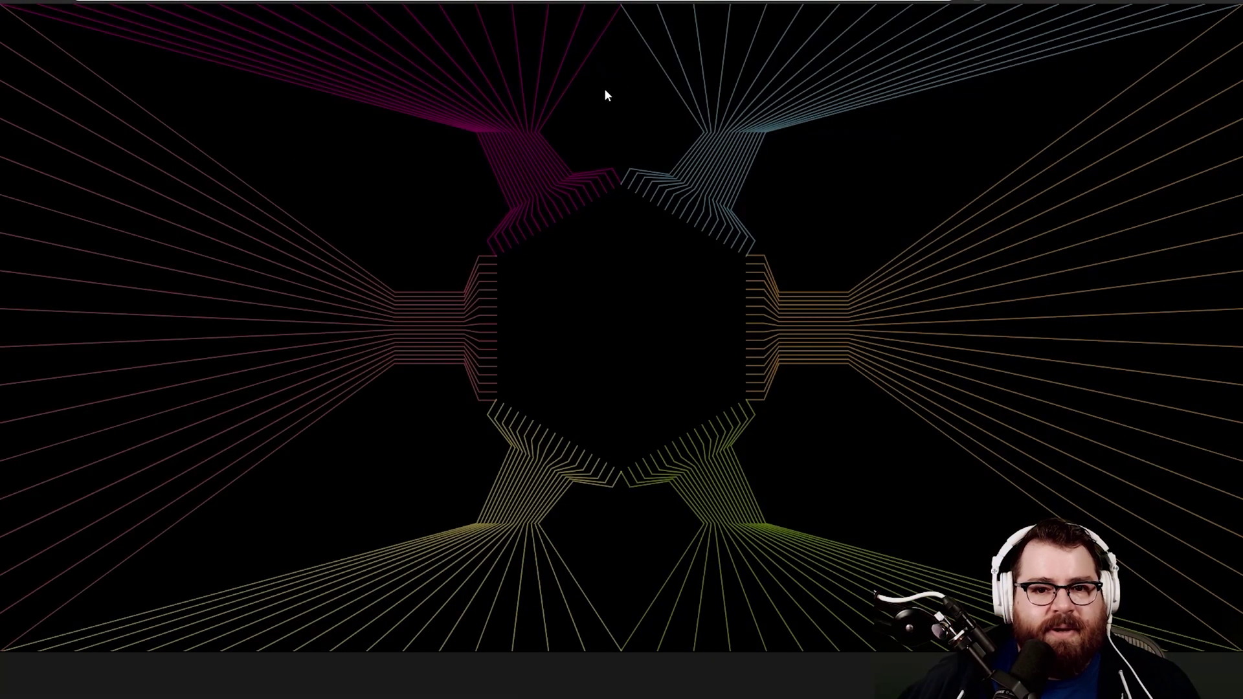
pyautogui.click(984, 1)
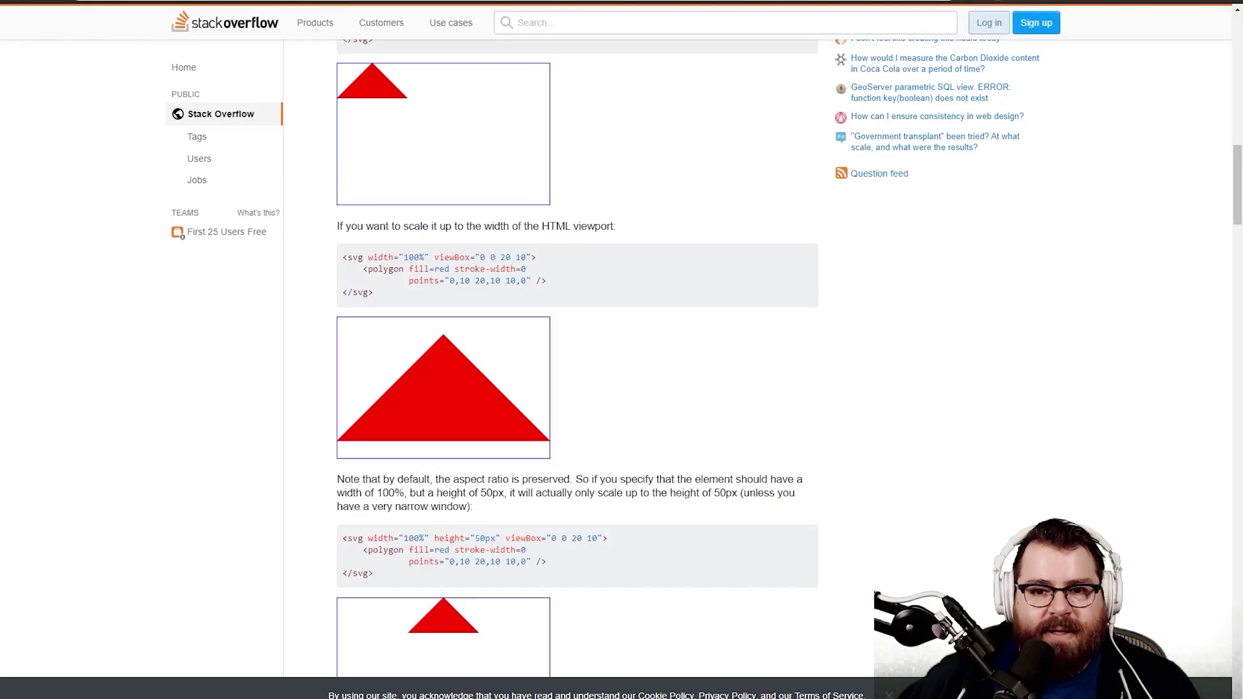
pyautogui.write('bugplug')
pyautogui.press('Return')
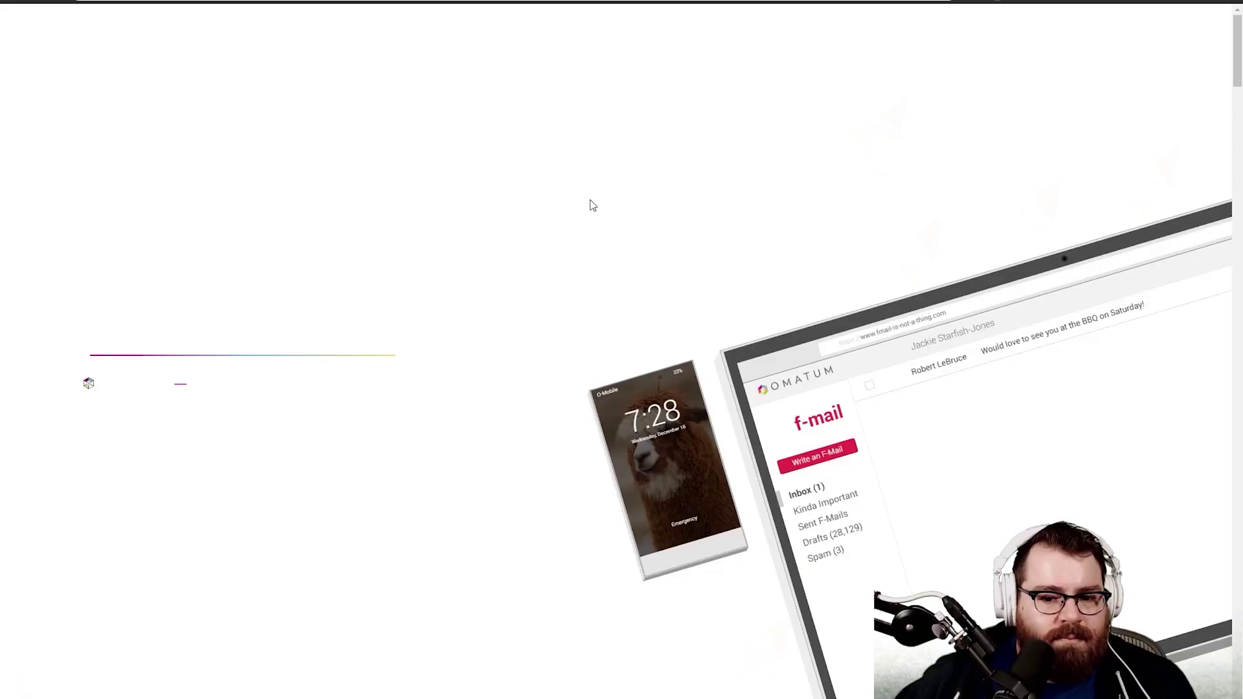
pyautogui.scroll(-10, 589, 204)
pyautogui.scroll(-6, 590, 209)
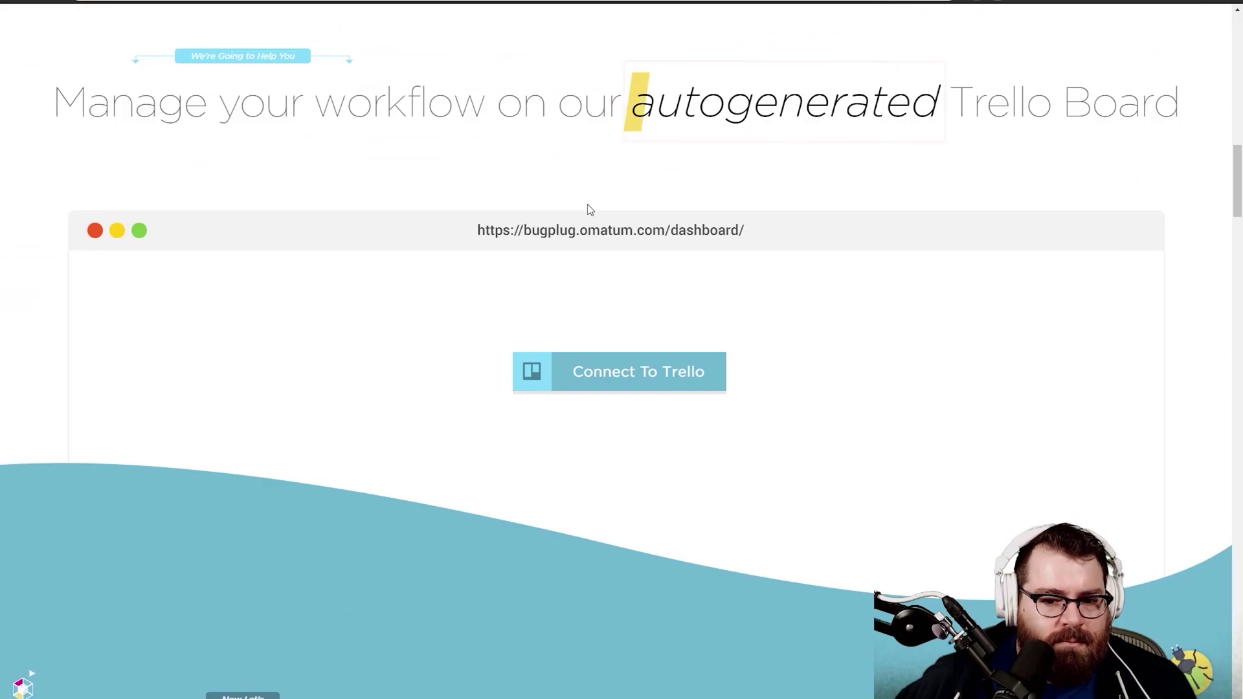
pyautogui.scroll(10, 589, 208)
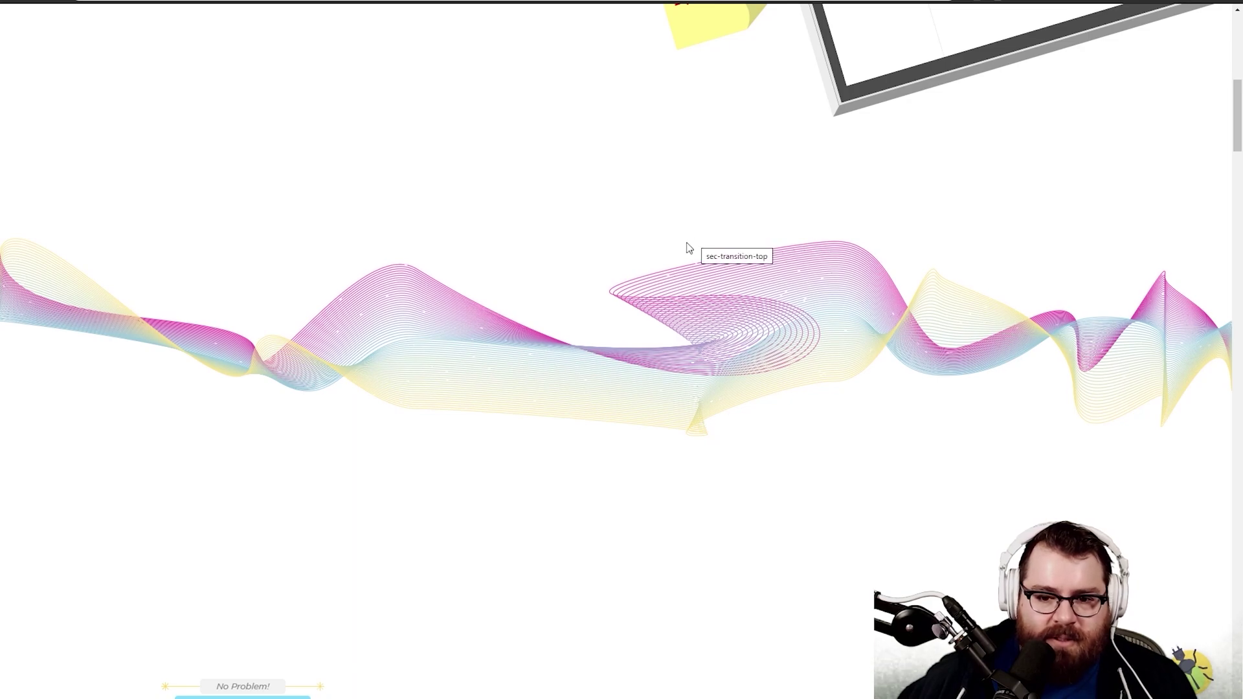
pyautogui.scroll(-2, 650, 261)
pyautogui.scroll(2, 651, 262)
# Step: Inspect the wave graphic and select the first path inside svg#sec-transition-top's group
pyautogui.rightClick(814, 262)
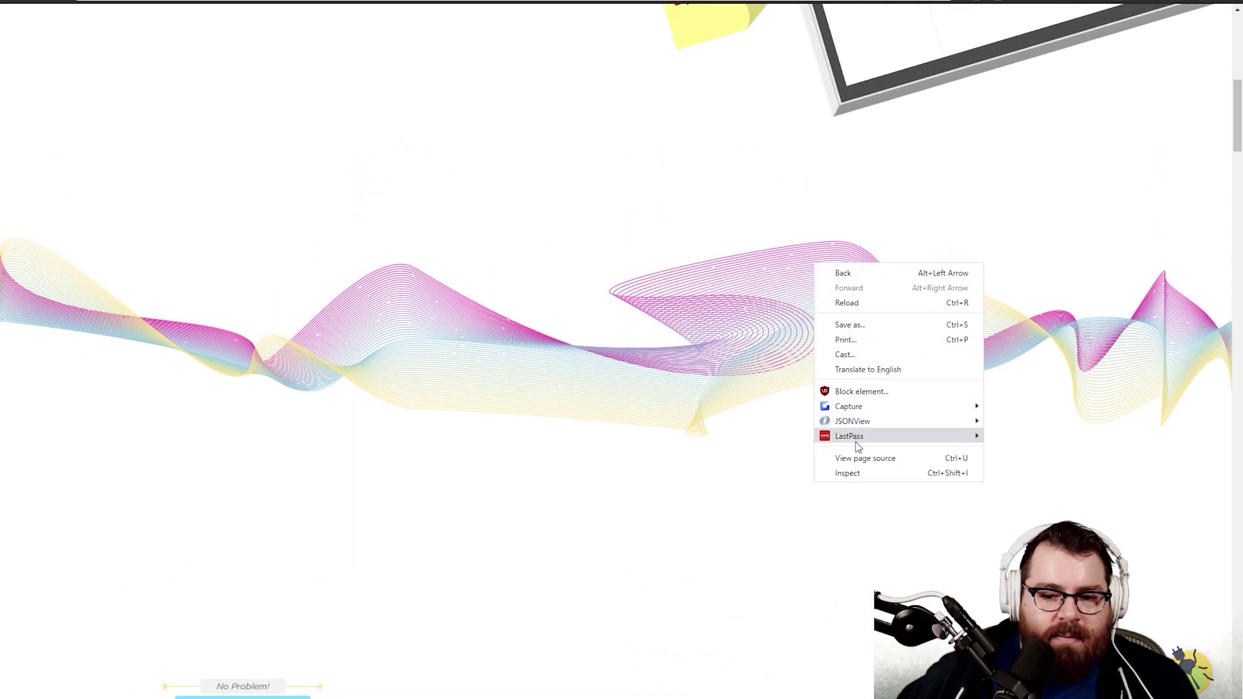
pyautogui.click(847, 473)
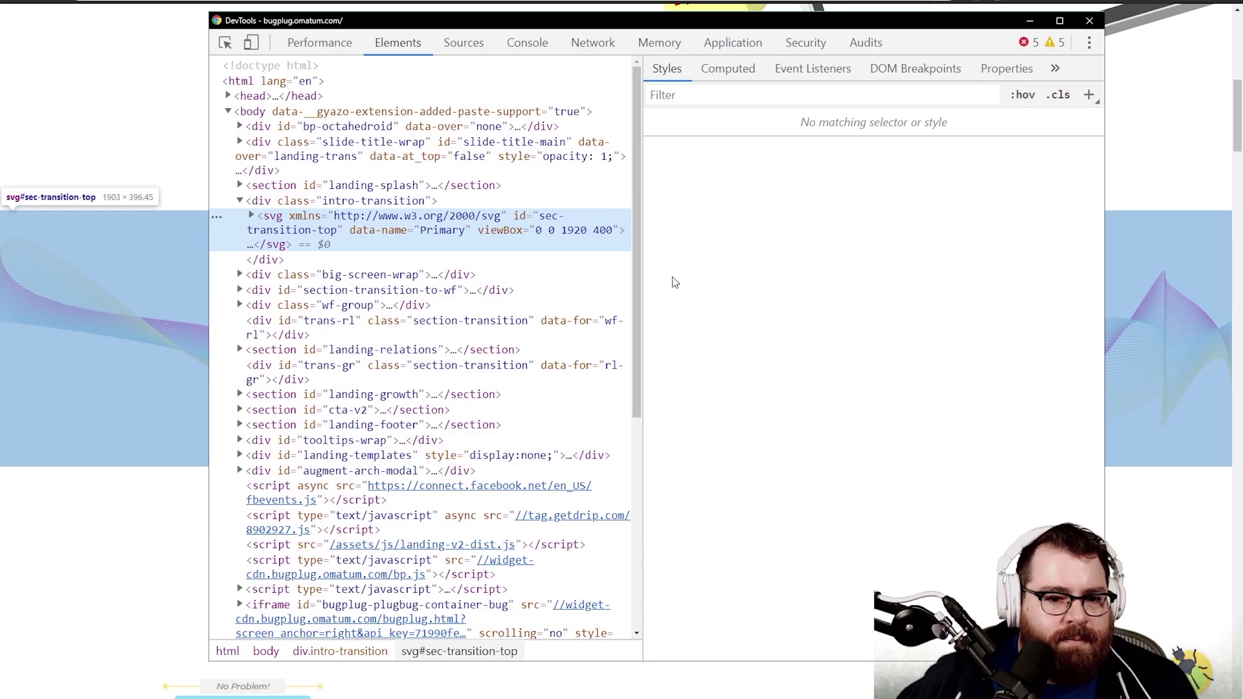
pyautogui.click(252, 216)
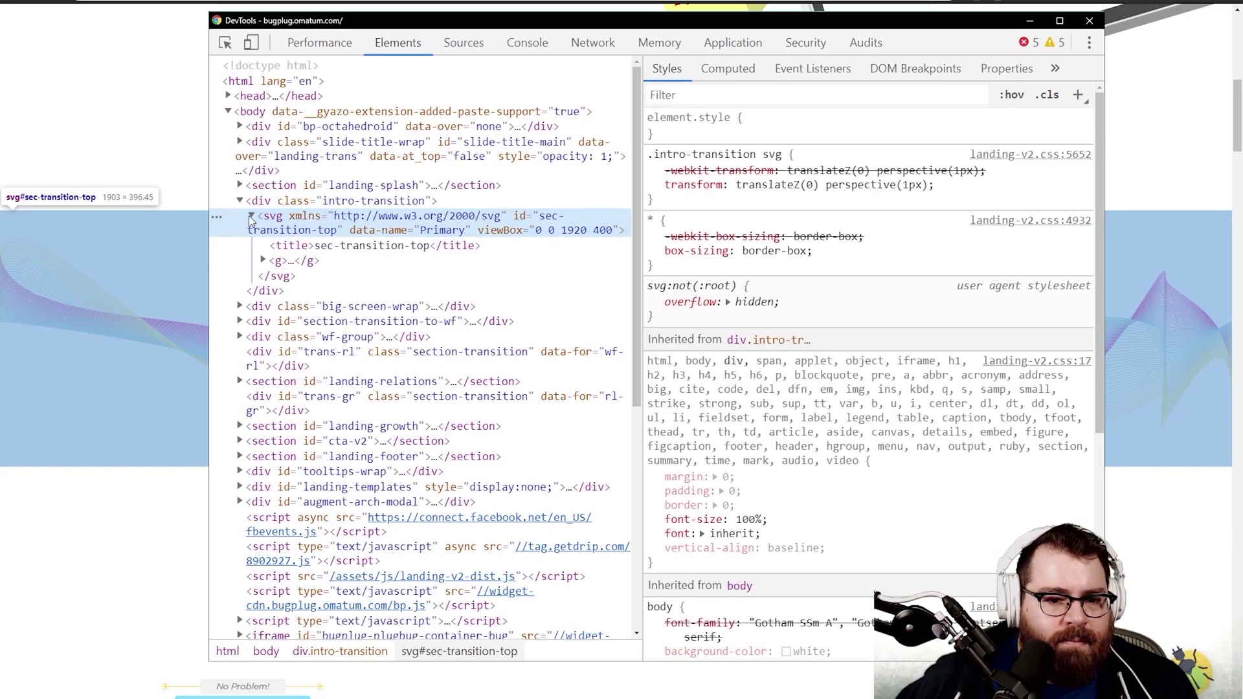
pyautogui.click(405, 251)
pyautogui.click(279, 260)
pyautogui.click(263, 260)
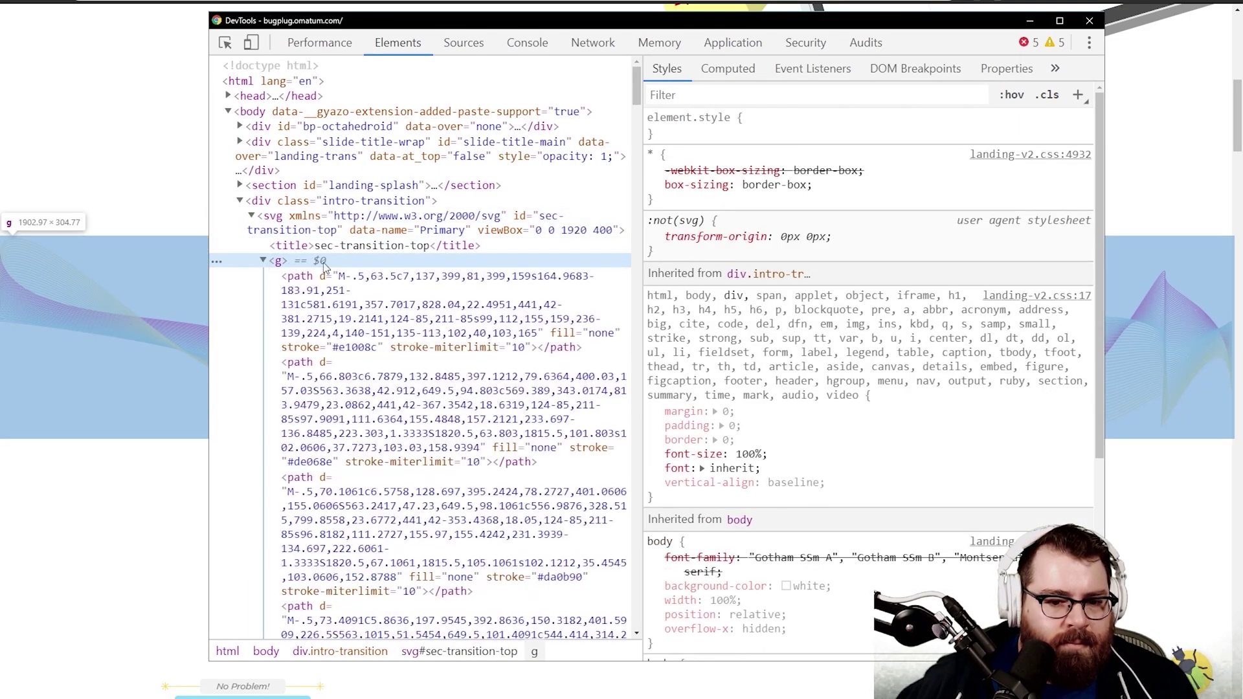
pyautogui.click(384, 311)
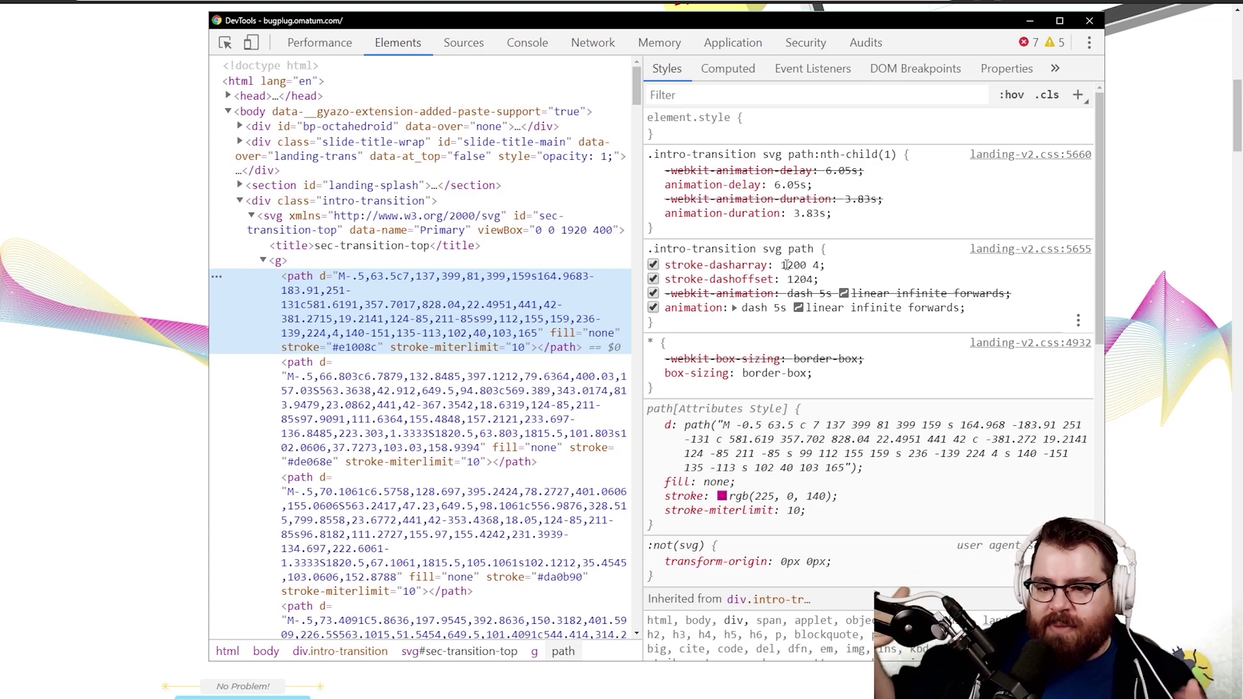
# Step: Edit that path's stroke-dasharray value in the Styles pane
pyautogui.click(785, 265)
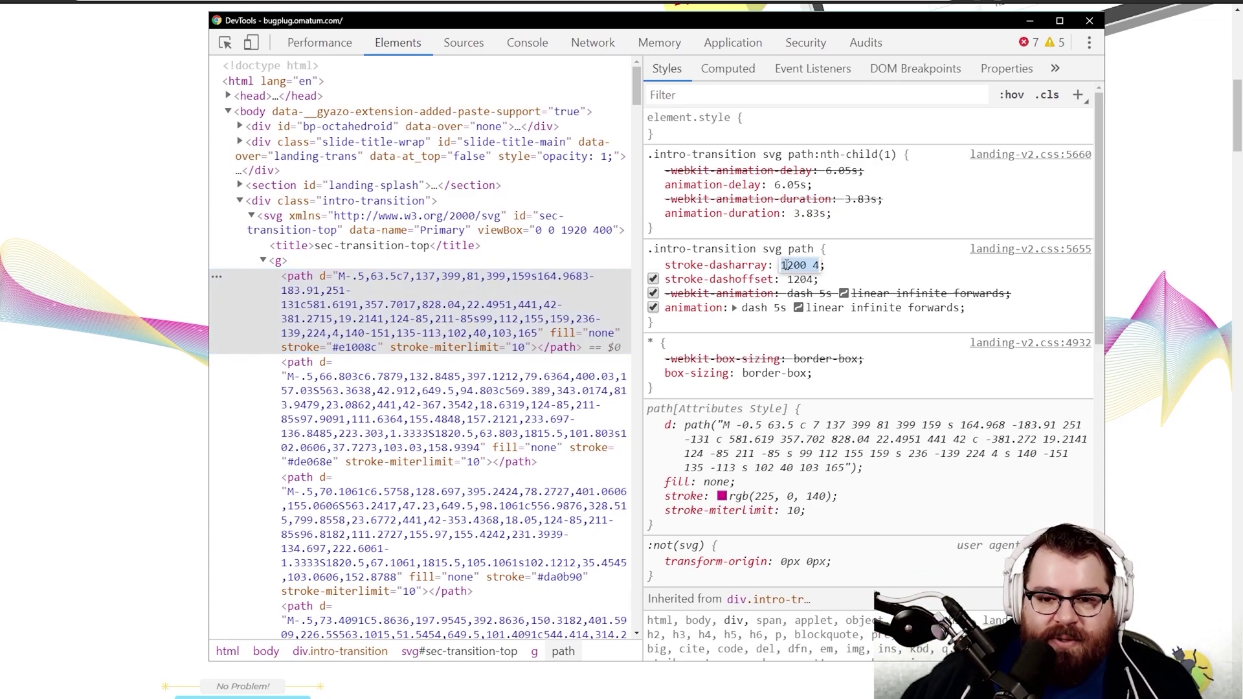
pyautogui.click(817, 265)
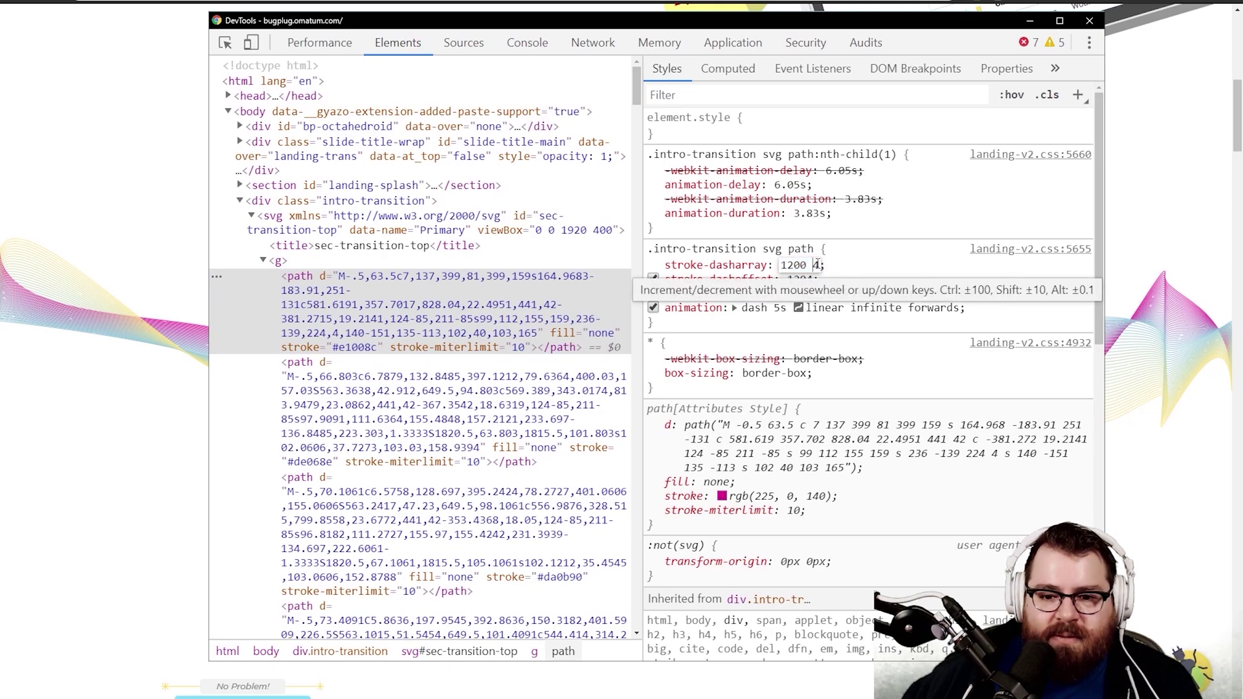
pyautogui.click(879, 266)
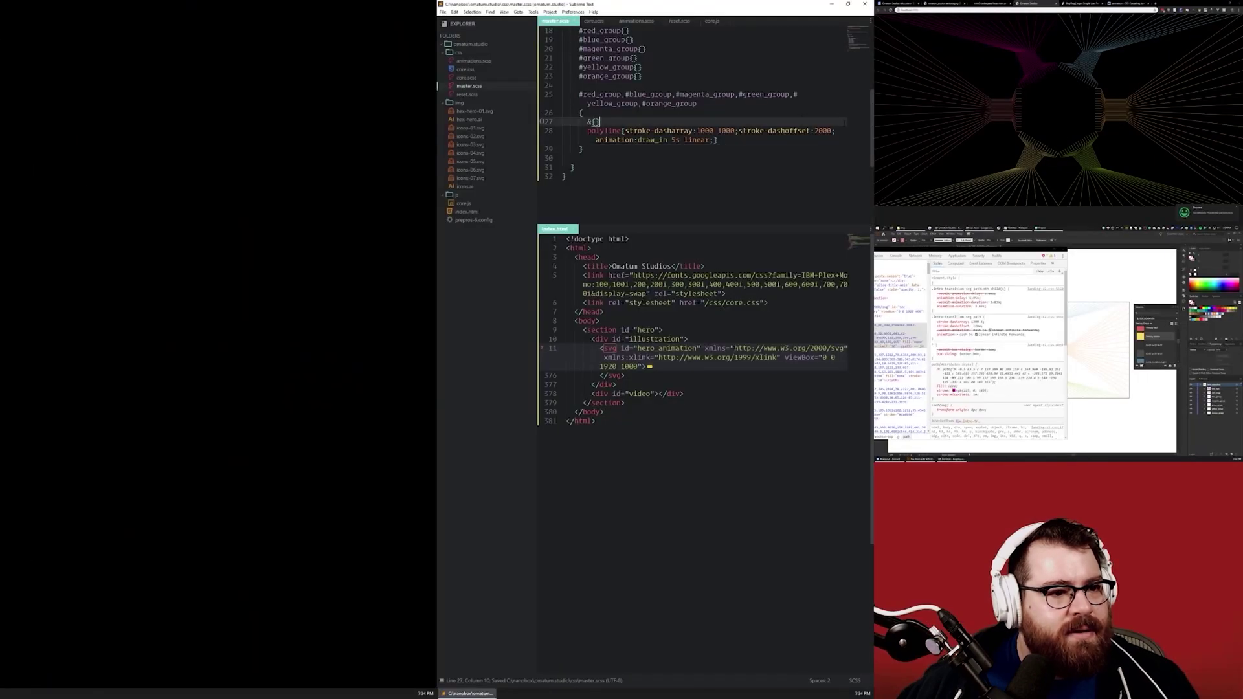
# Step: Change the polyline's stroke-dashoffset from 2000 to 0, then to 100, saving master.scss each time
pyautogui.doubleClick(822, 131)
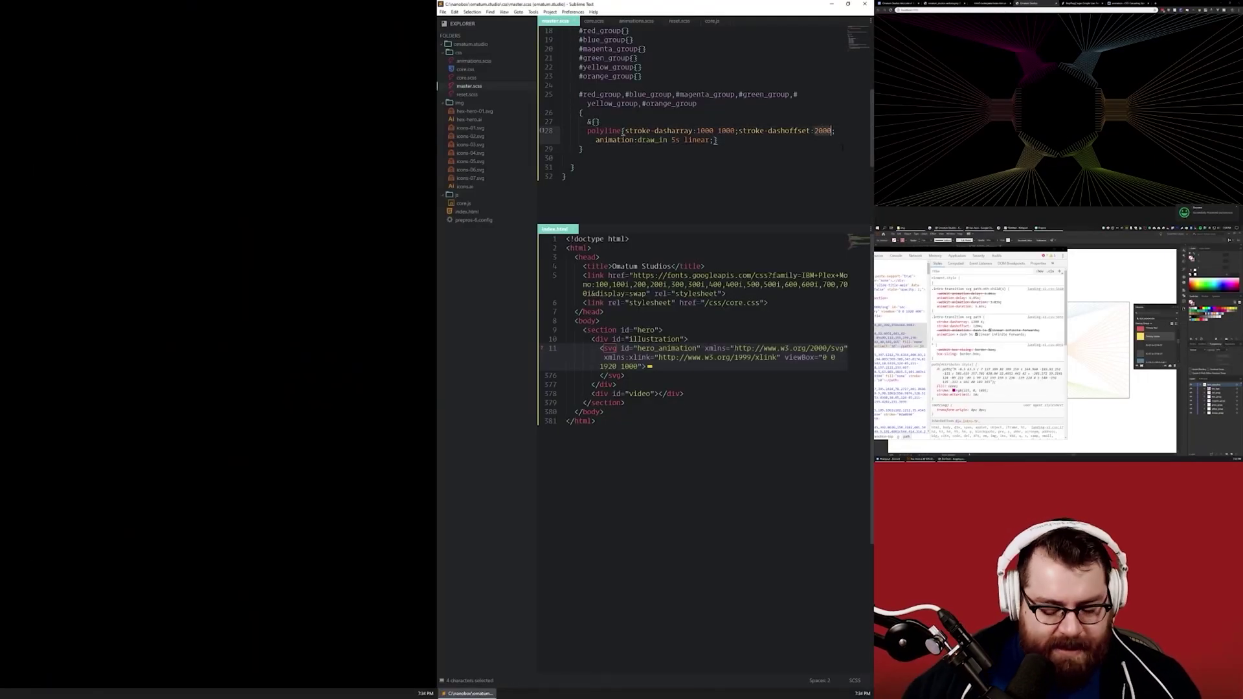
pyautogui.write('0')
pyautogui.hotkey('ctrl', 's')
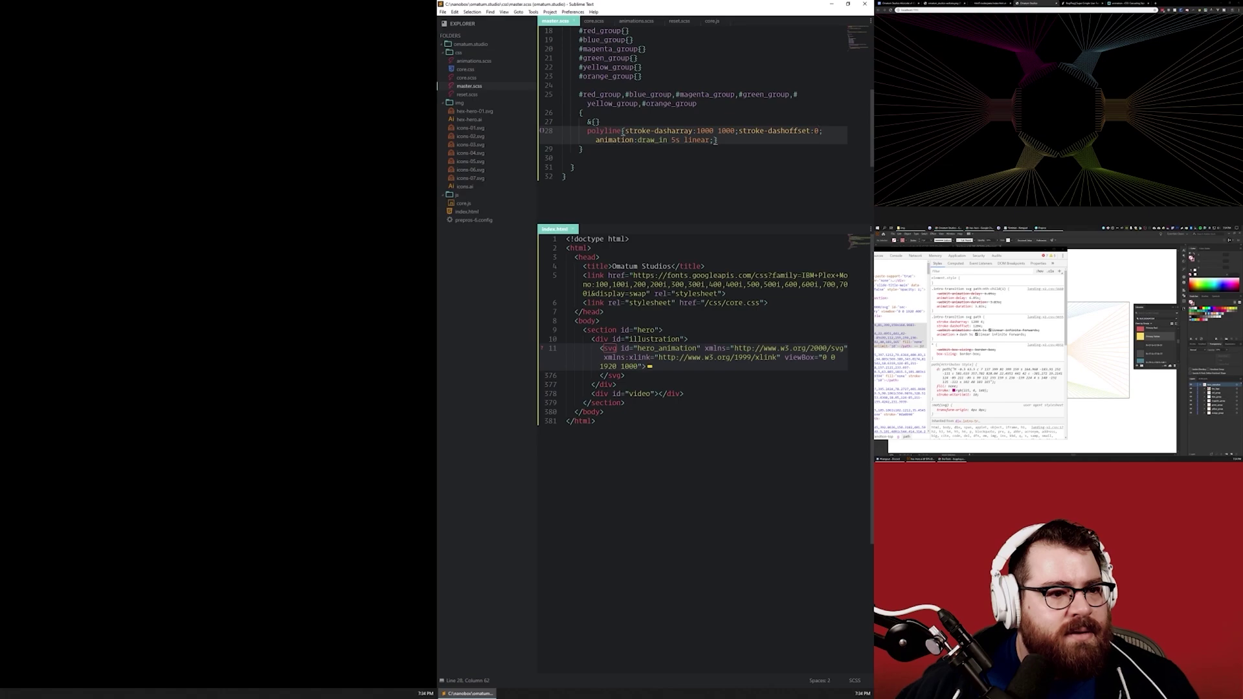
pyautogui.hotkey('shift', 'Left')
pyautogui.write('100')
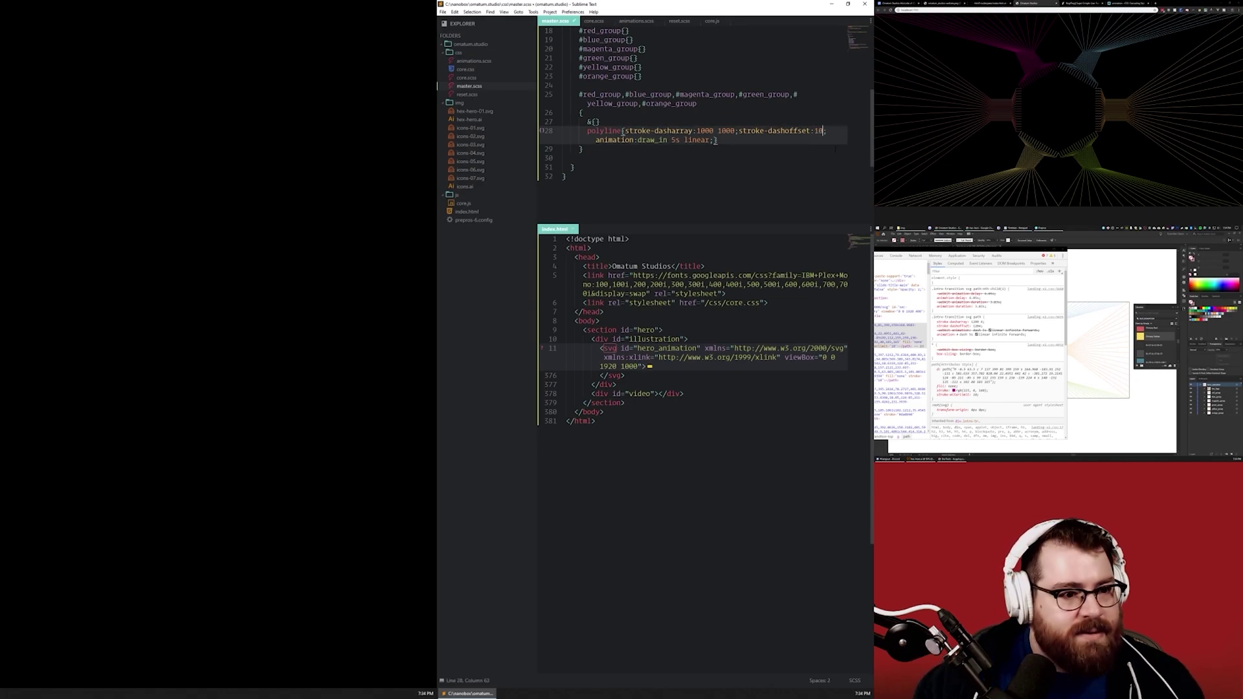
pyautogui.hotkey('ctrl', 's')
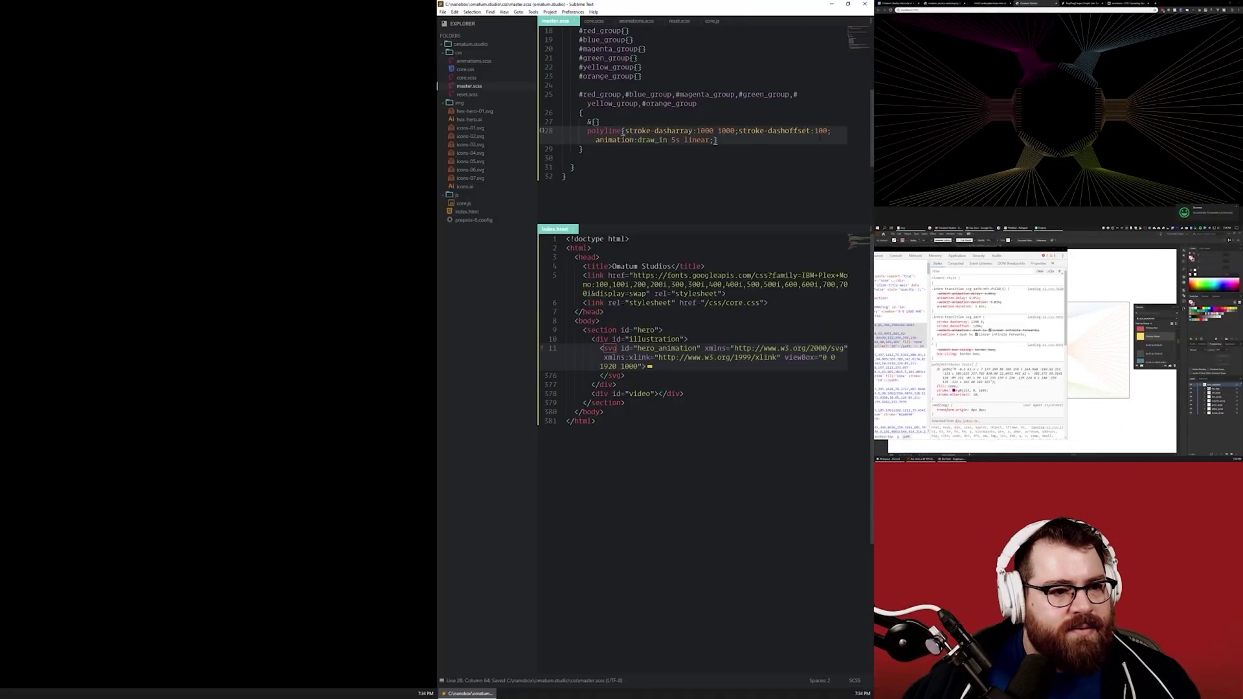
pyautogui.hotkey('shift', 'Left')
pyautogui.write('1')
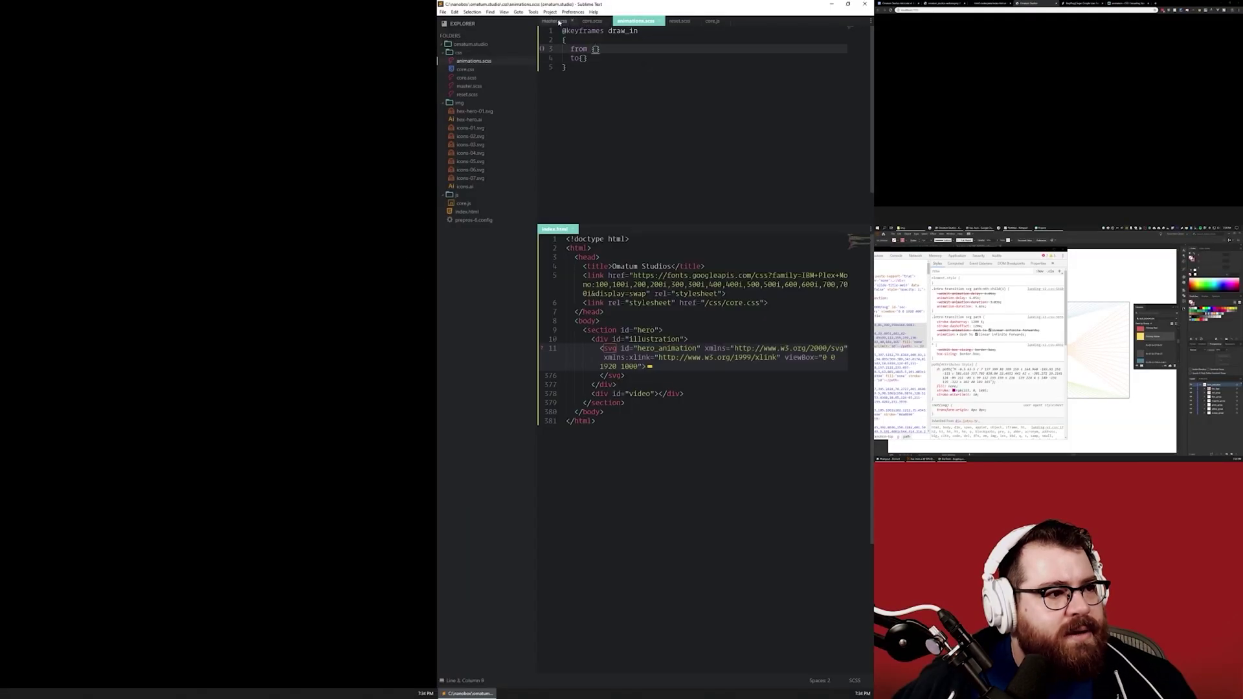
# Step: Make the draw_in animation loop by adding 'infinite' after 'linear' in master.scss and saving
pyautogui.click(555, 21)
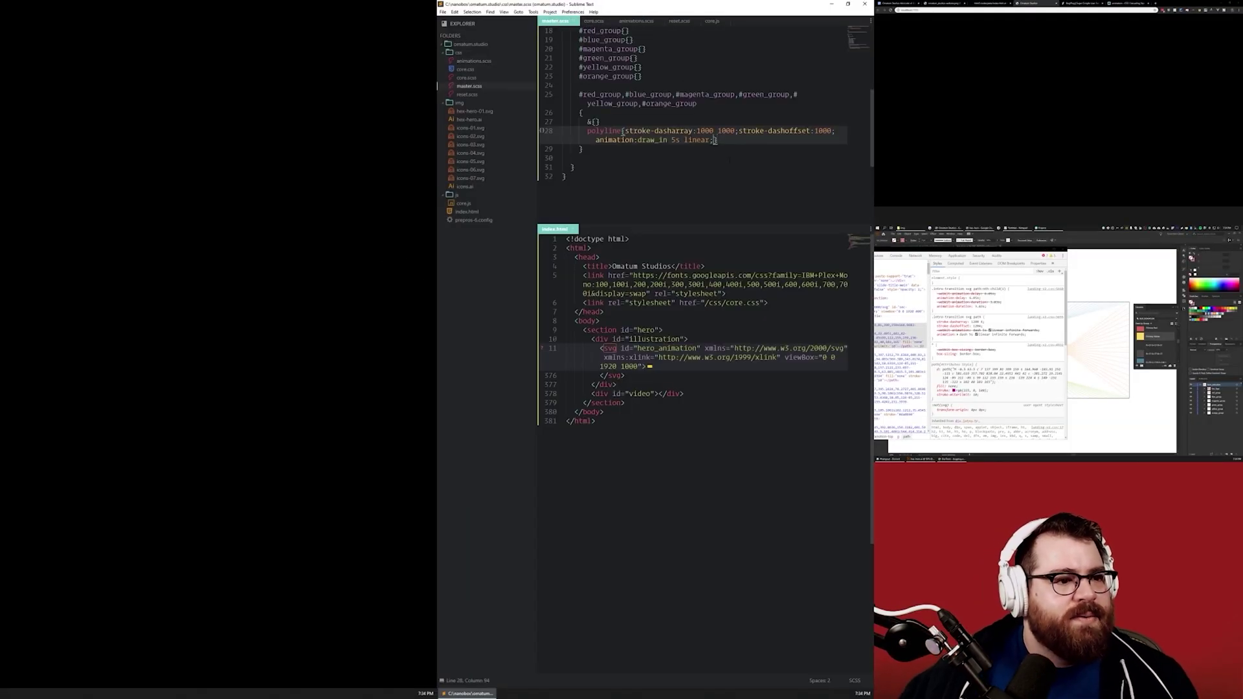
pyautogui.click(713, 139)
pyautogui.write('infi')
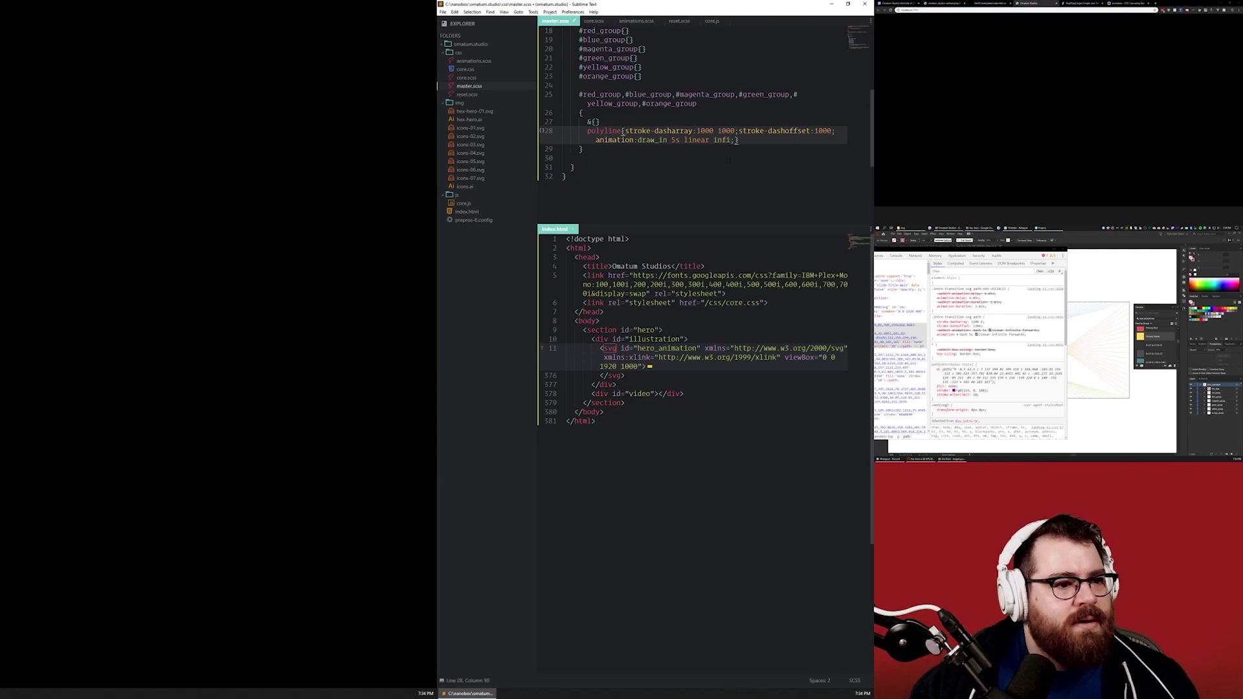
pyautogui.write('nite')
pyautogui.hotkey('ctrl', 's')
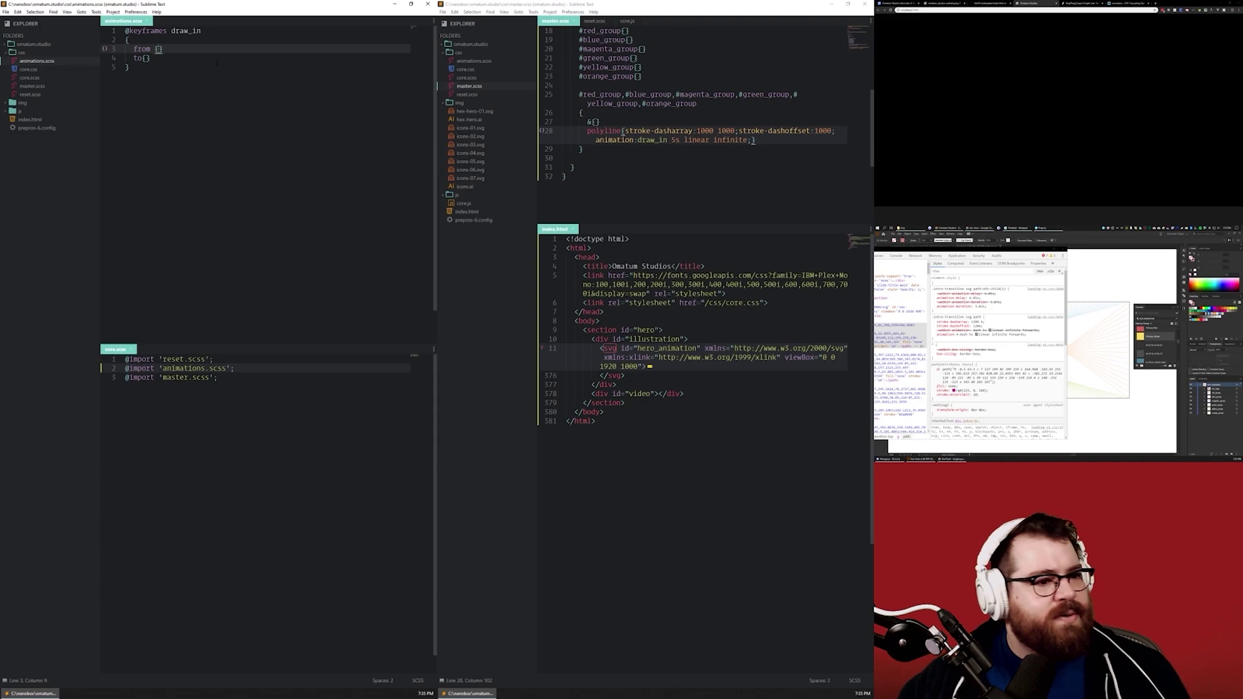
# Step: Fill the draw_in keyframes with stroke-dashoffset 1000 in from and 0 in to, and save
pyautogui.write('st')
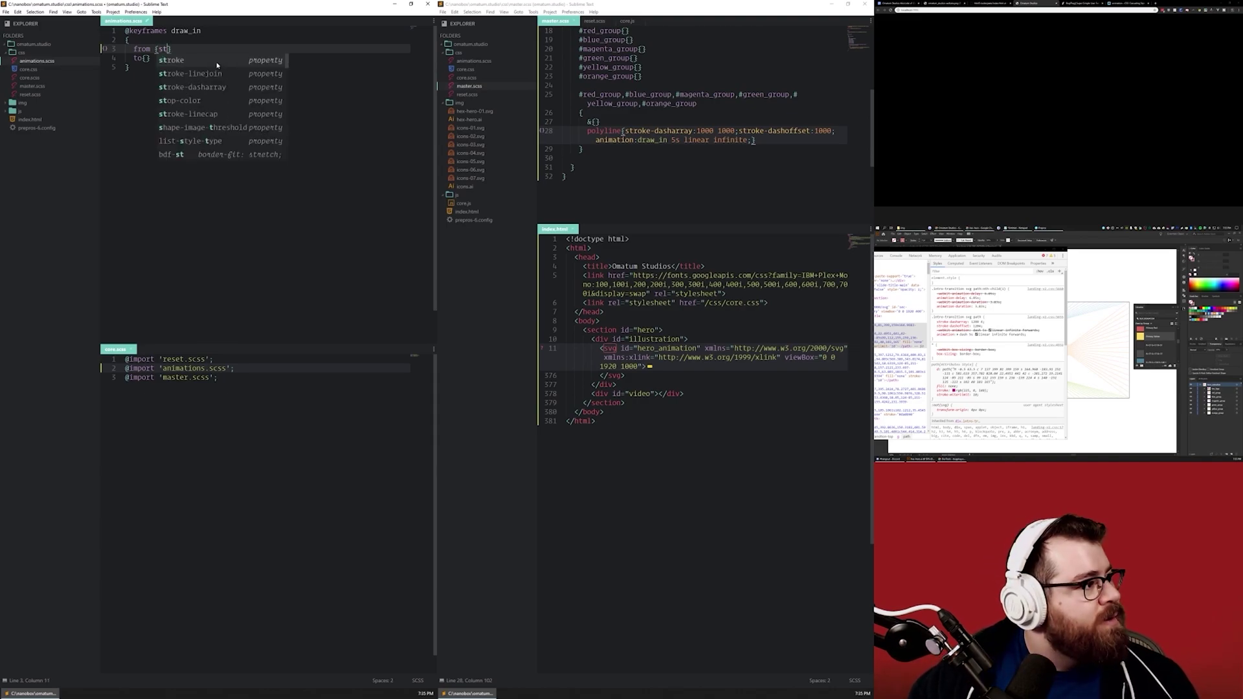
pyautogui.write('roke-dashofffse')
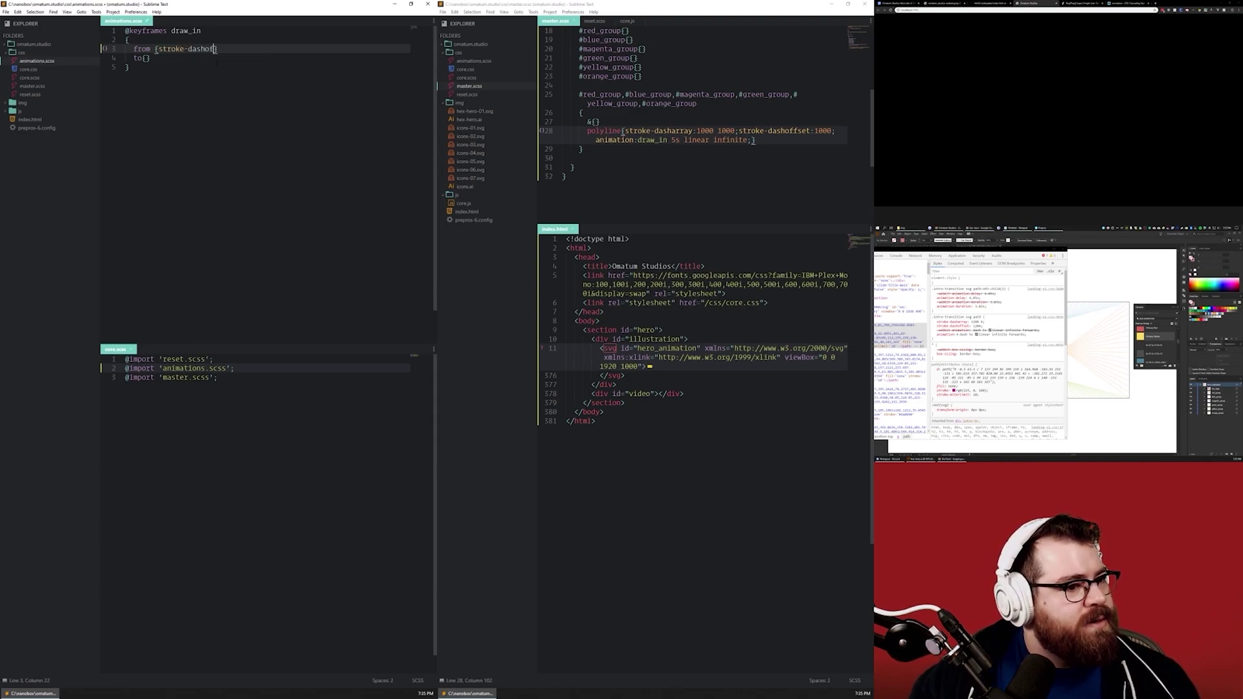
pyautogui.write('t')
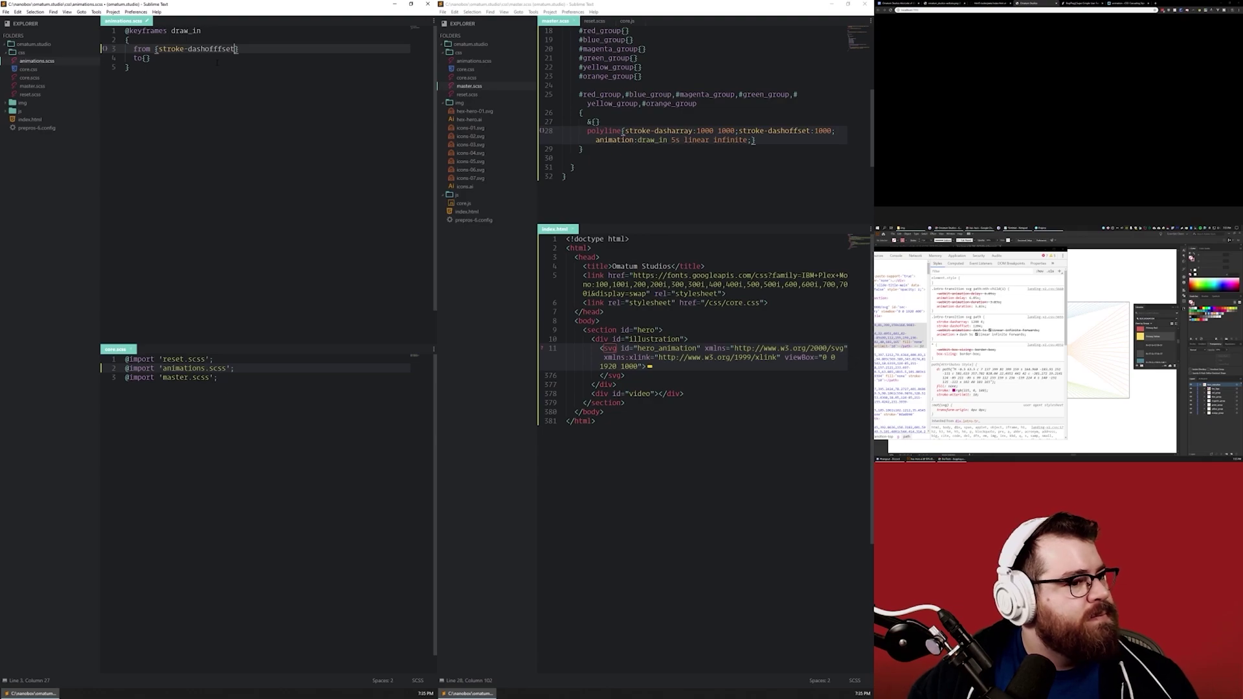
pyautogui.write(':1000;')
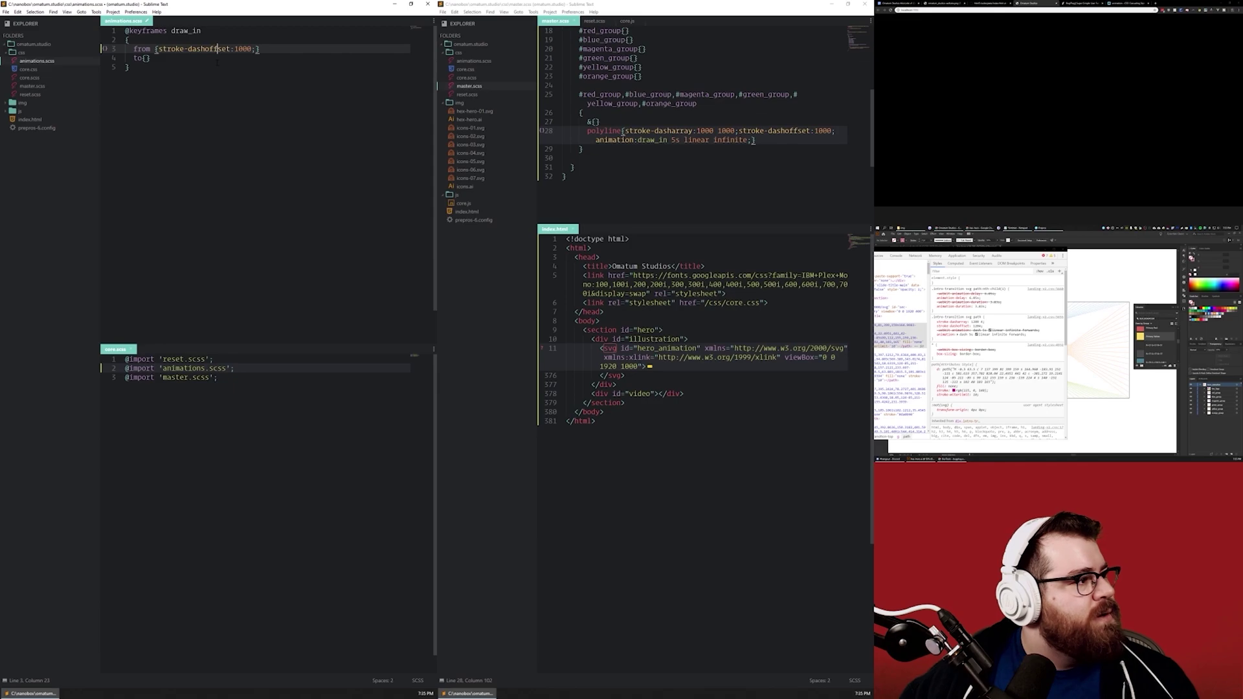
pyautogui.press('Down')
pyautogui.press('Left')
pyautogui.write('stroke-dashoffse')
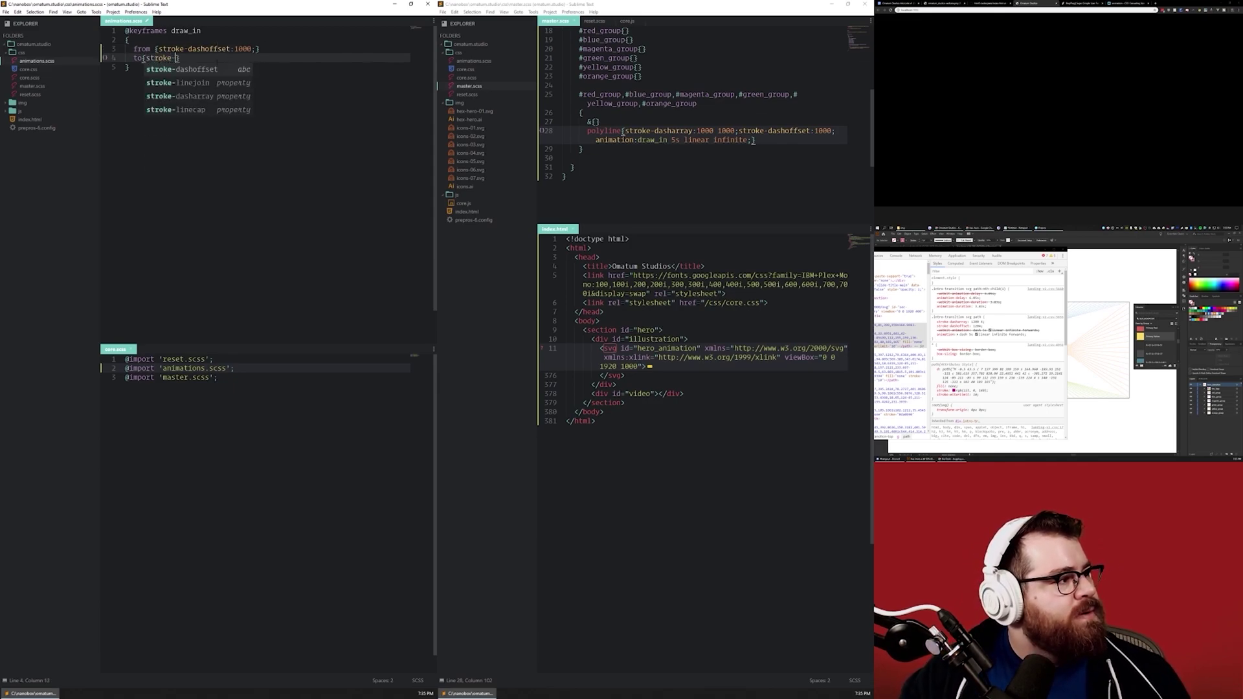
pyautogui.write('t:0;')
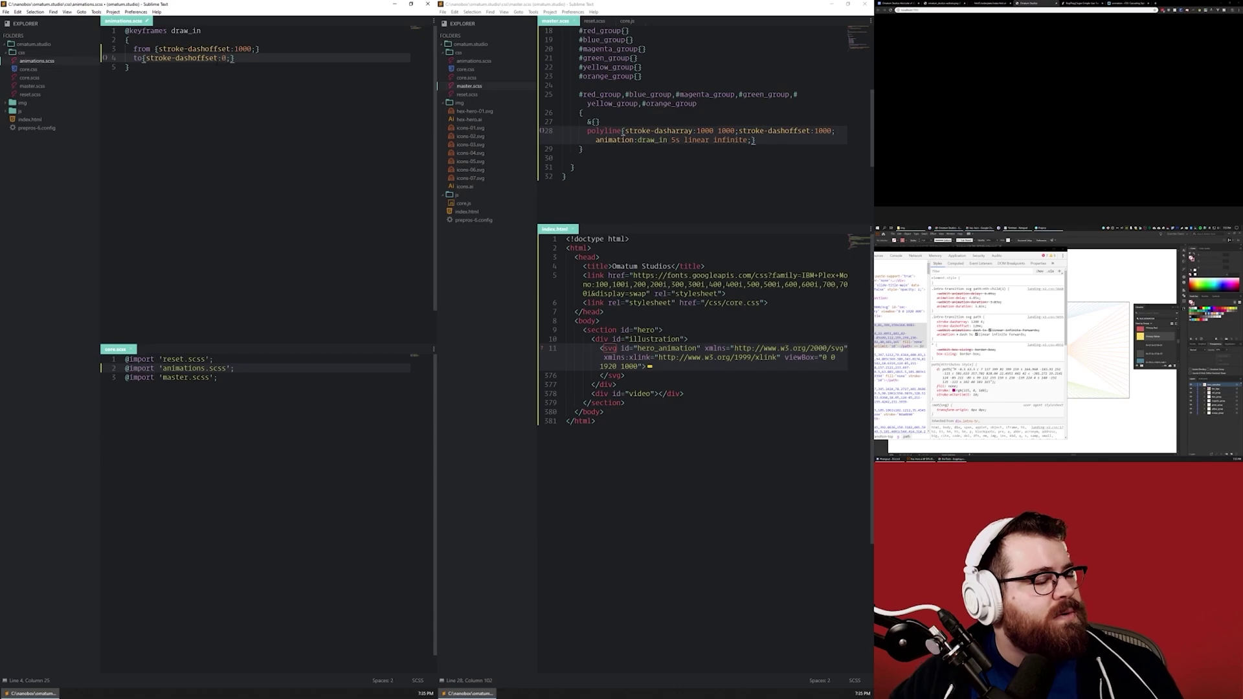
pyautogui.hotkey('ctrl', 's')
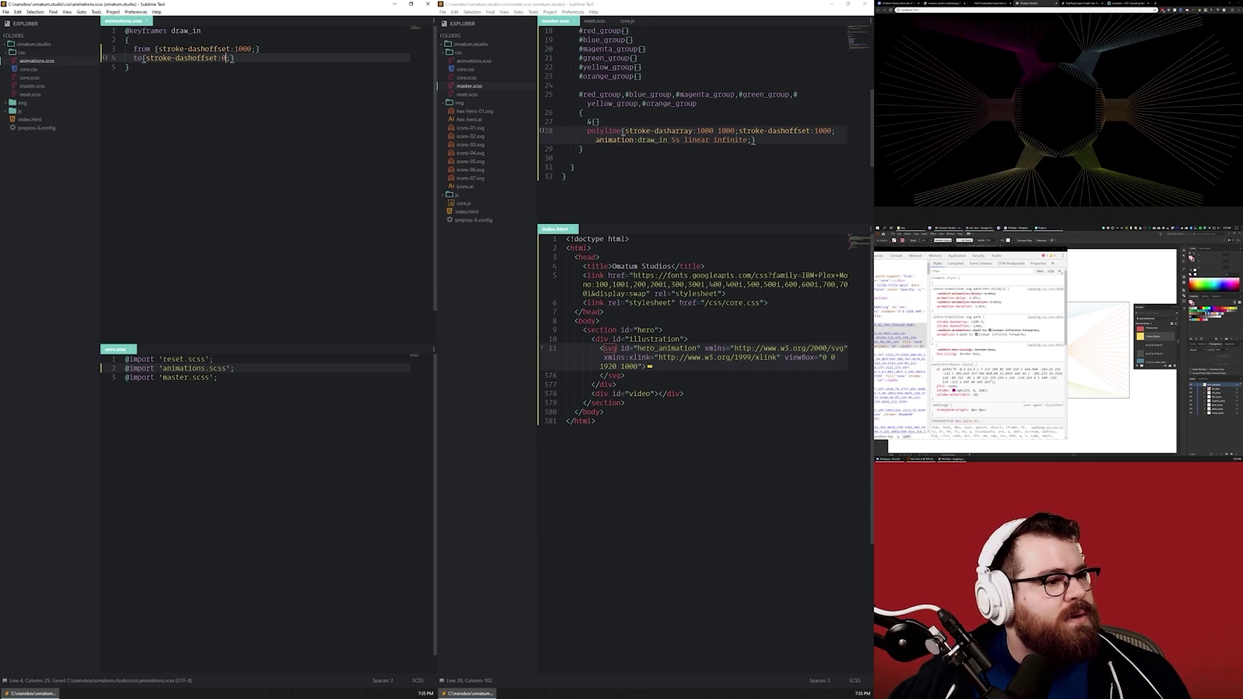